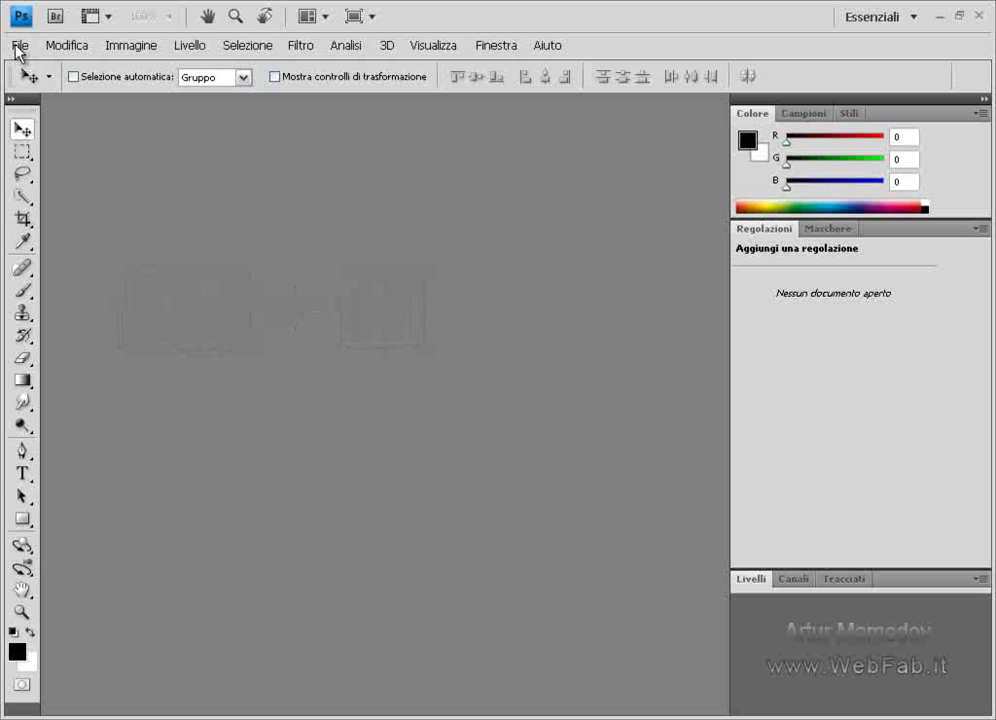
# Step: Start a new document and name it 'file'
pyautogui.click(16, 46)
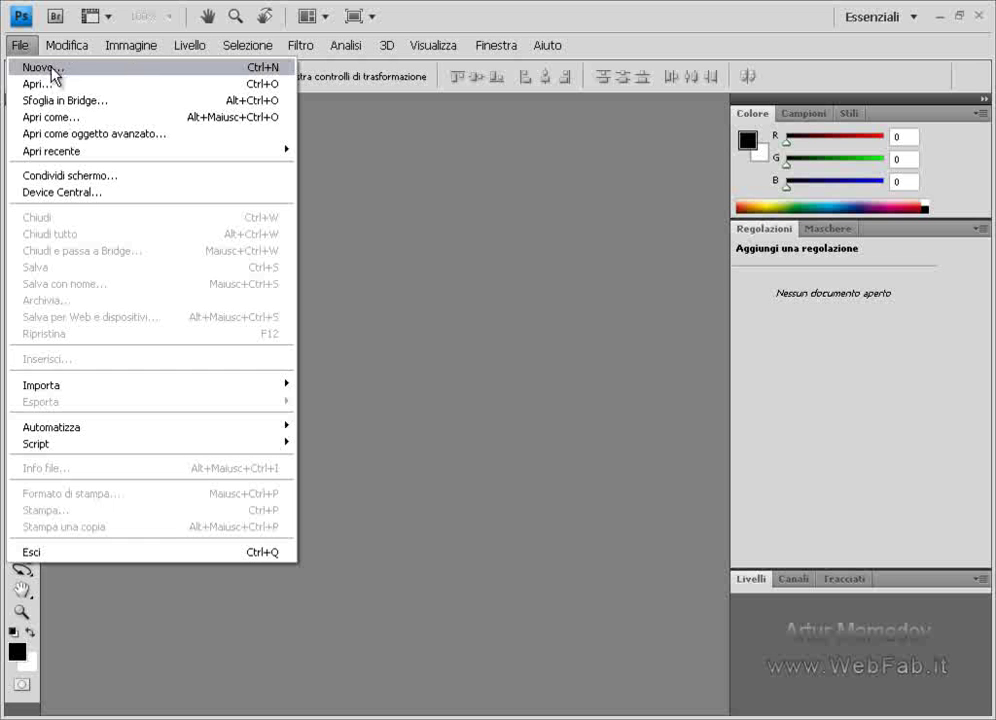
pyautogui.click(39, 68)
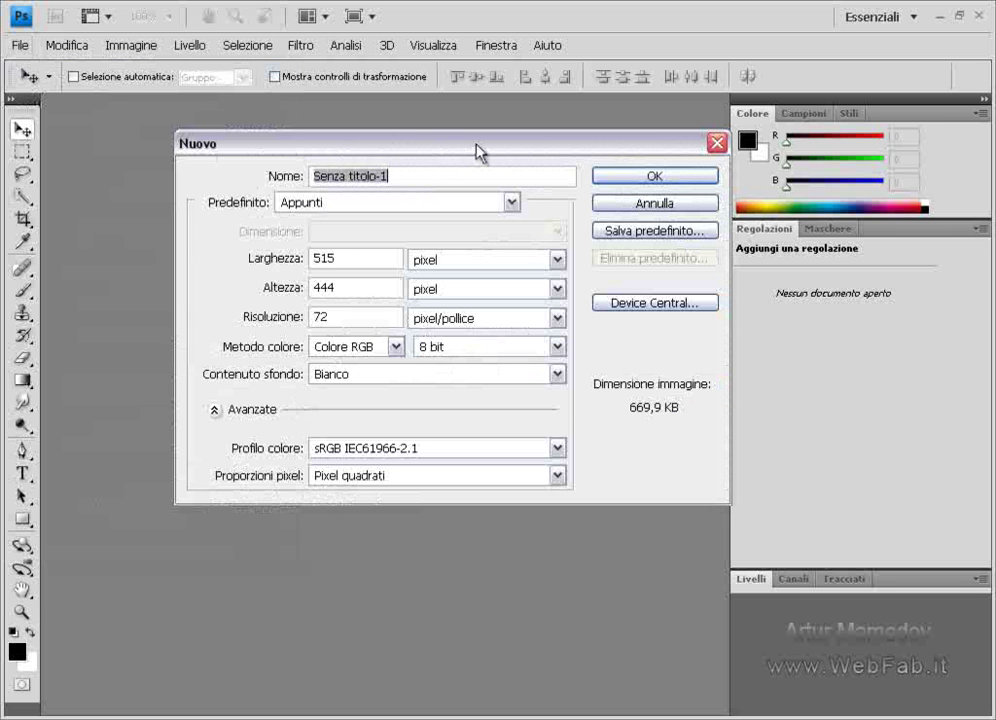
pyautogui.moveTo(378, 155); pyautogui.dragTo(326, 174)
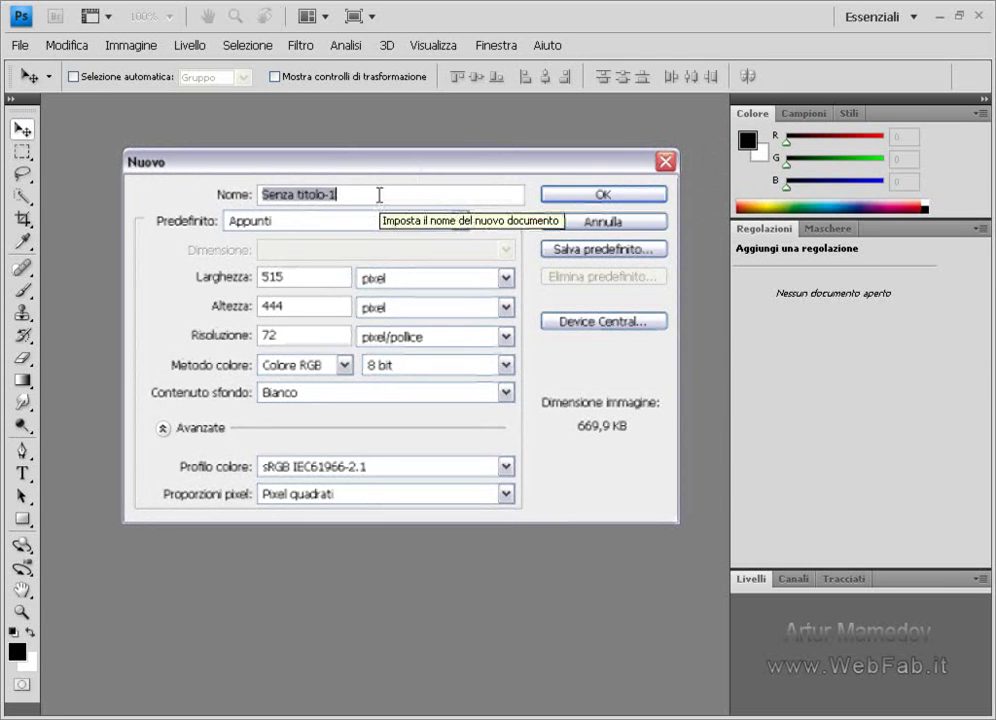
pyautogui.write('fil')
pyautogui.press('BackSpace')
pyautogui.press('BackSpace')
pyautogui.write('ile')
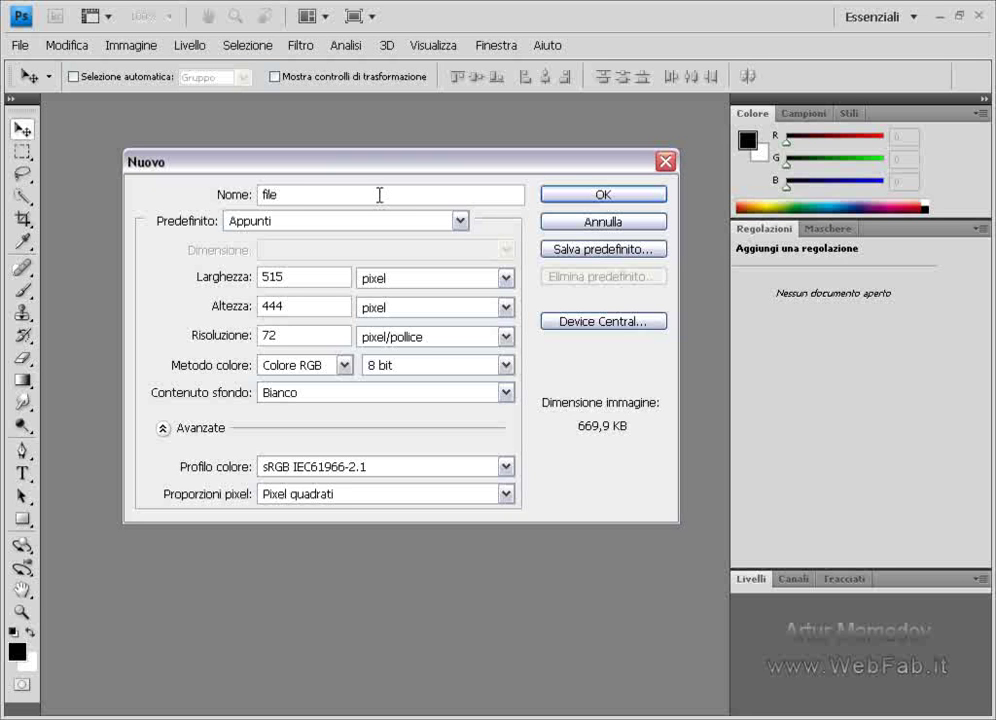
# Step: Use the Web preset at 1024 × 768 with a white background and create the document
pyautogui.click(460, 222)
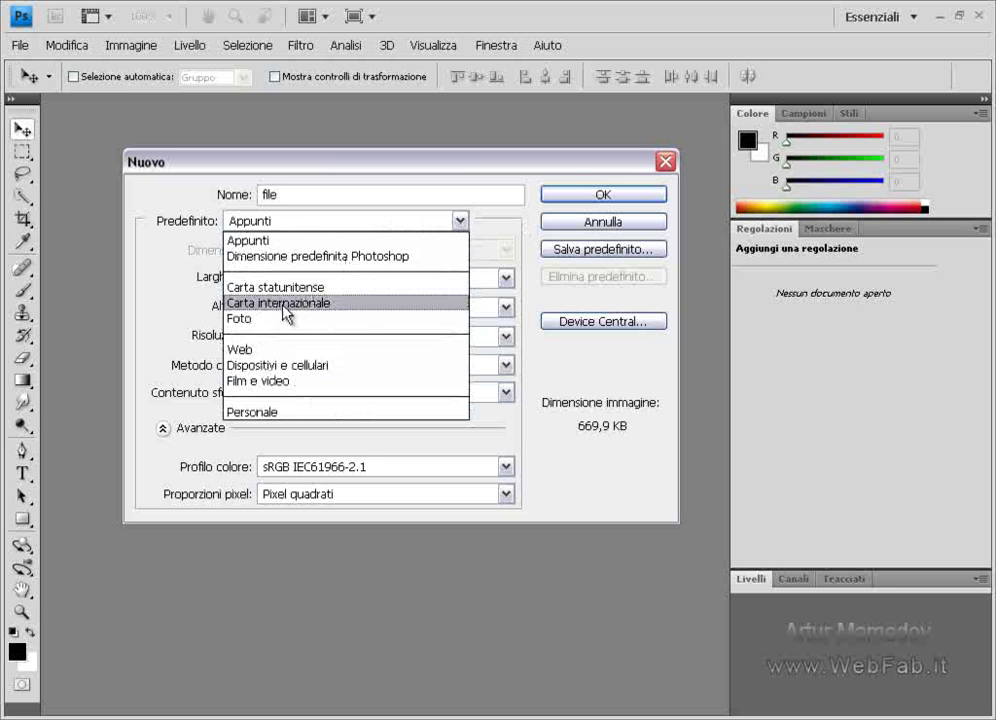
pyautogui.click(252, 349)
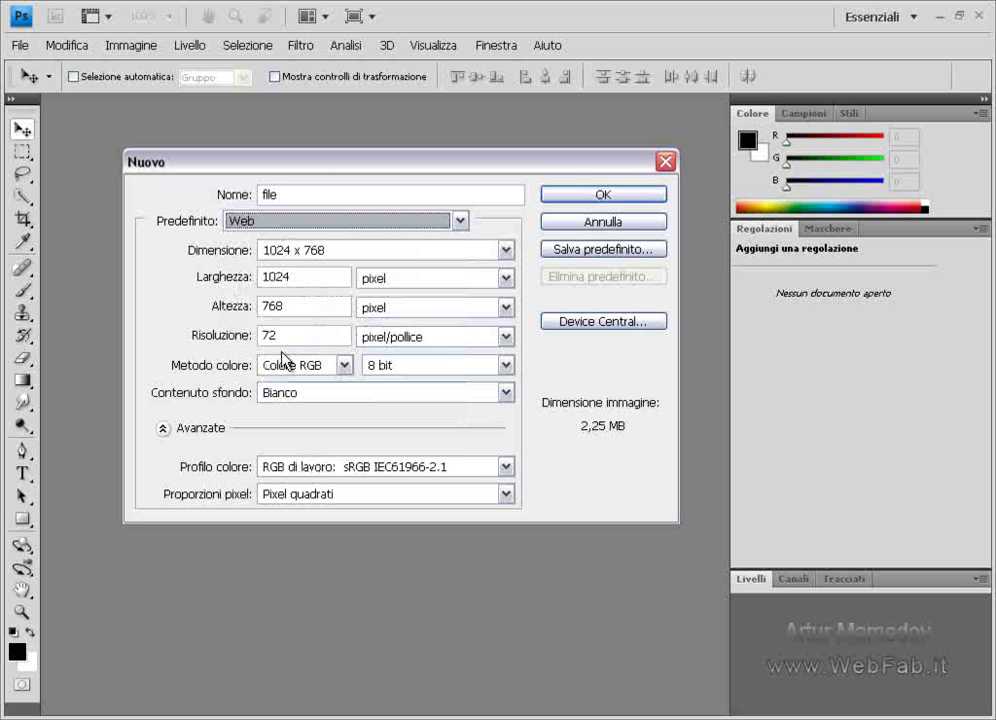
pyautogui.click(324, 257)
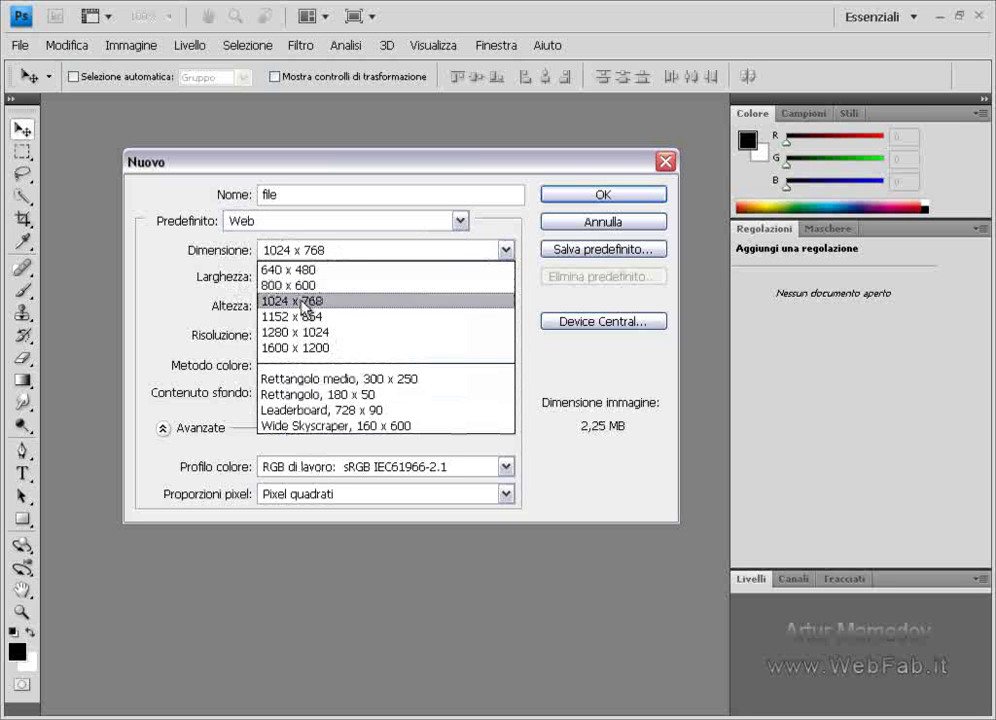
pyautogui.click(301, 302)
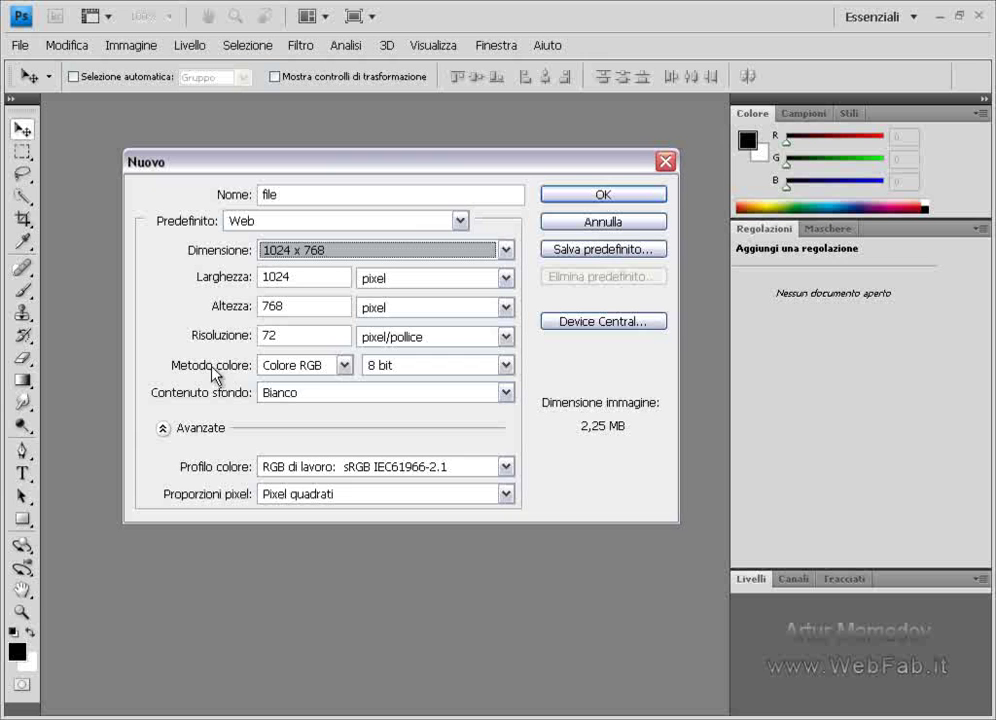
pyautogui.click(296, 397)
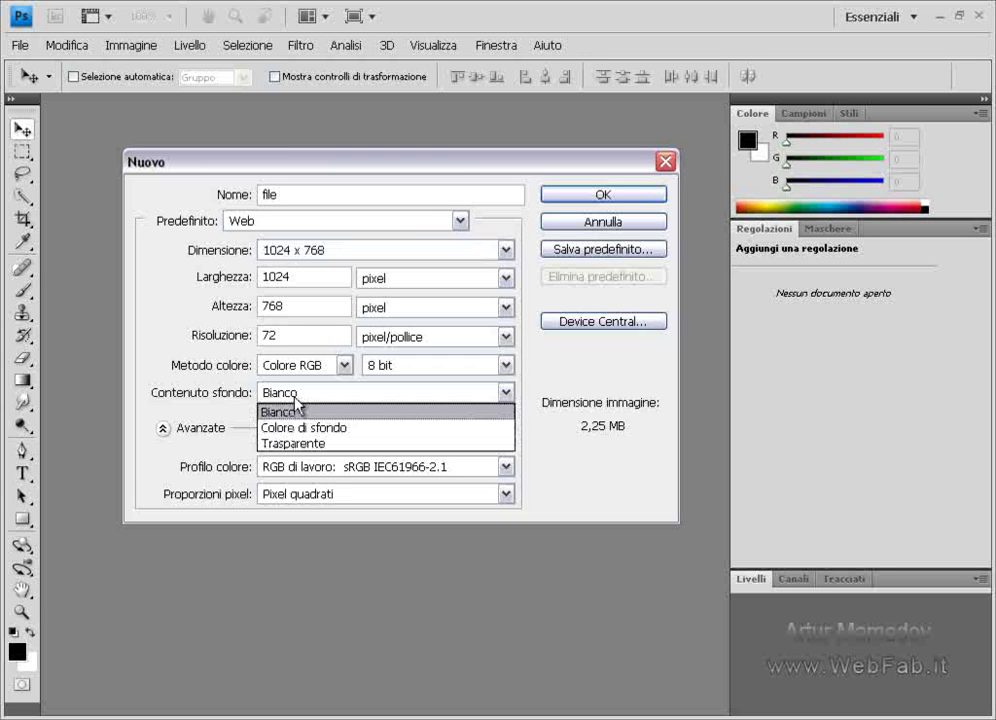
pyautogui.click(289, 411)
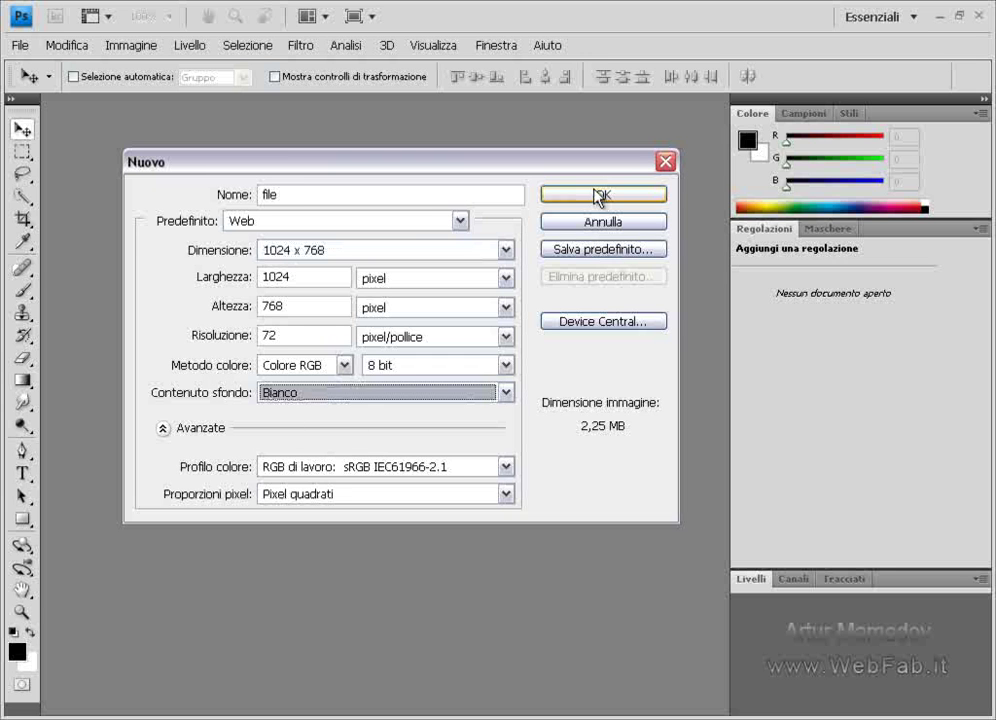
pyautogui.click(597, 195)
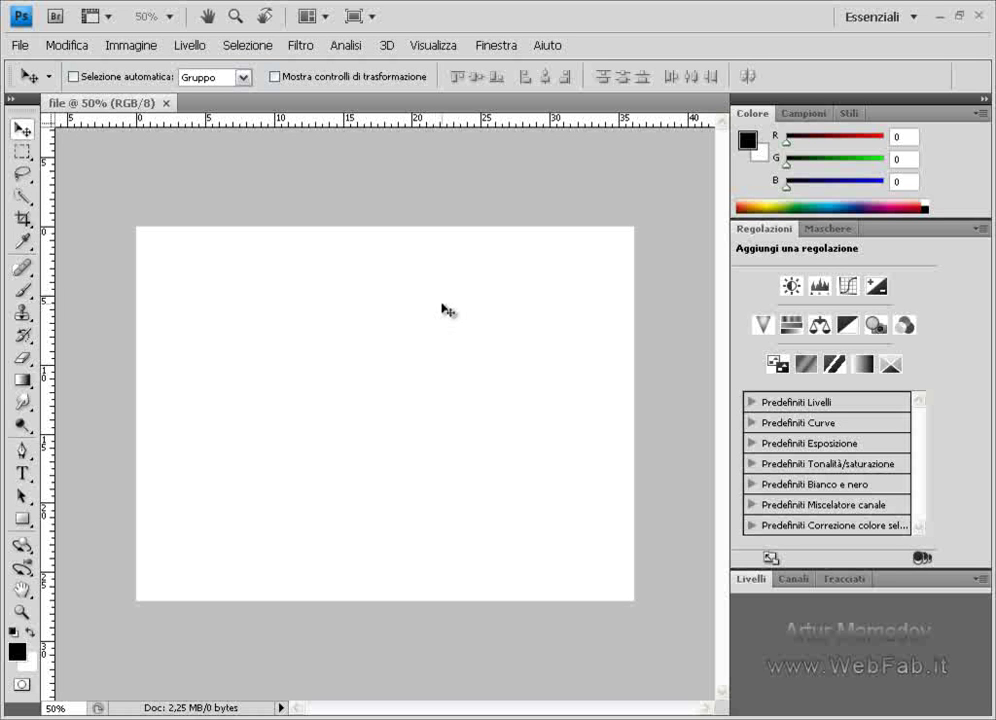
# Step: Switch the workspace from Essenziali to Web
pyautogui.click(918, 18)
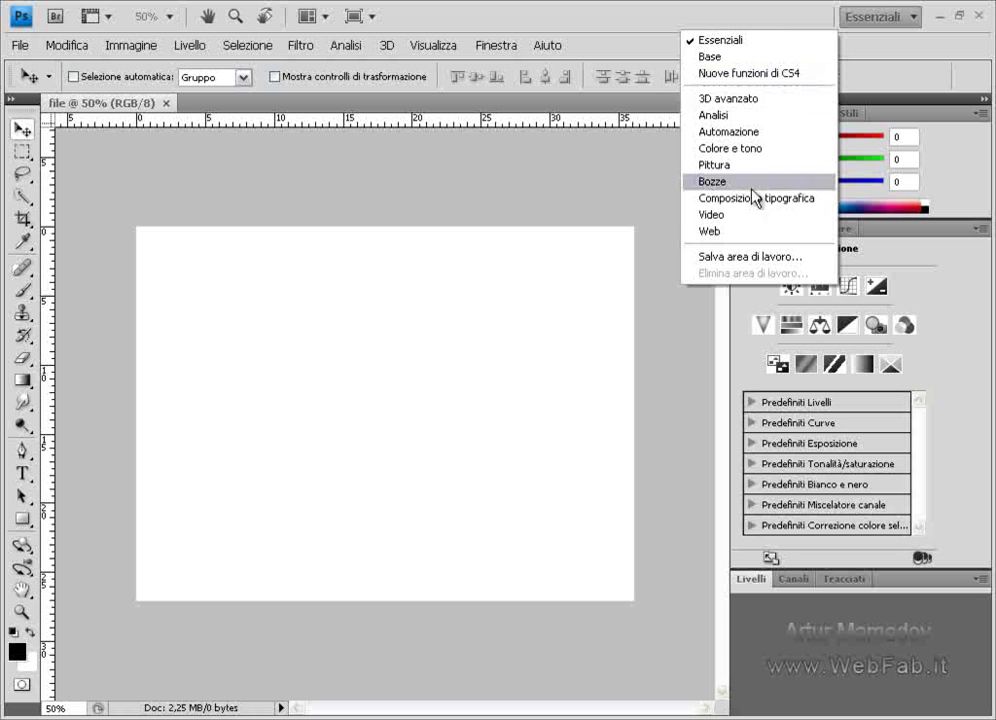
pyautogui.click(712, 233)
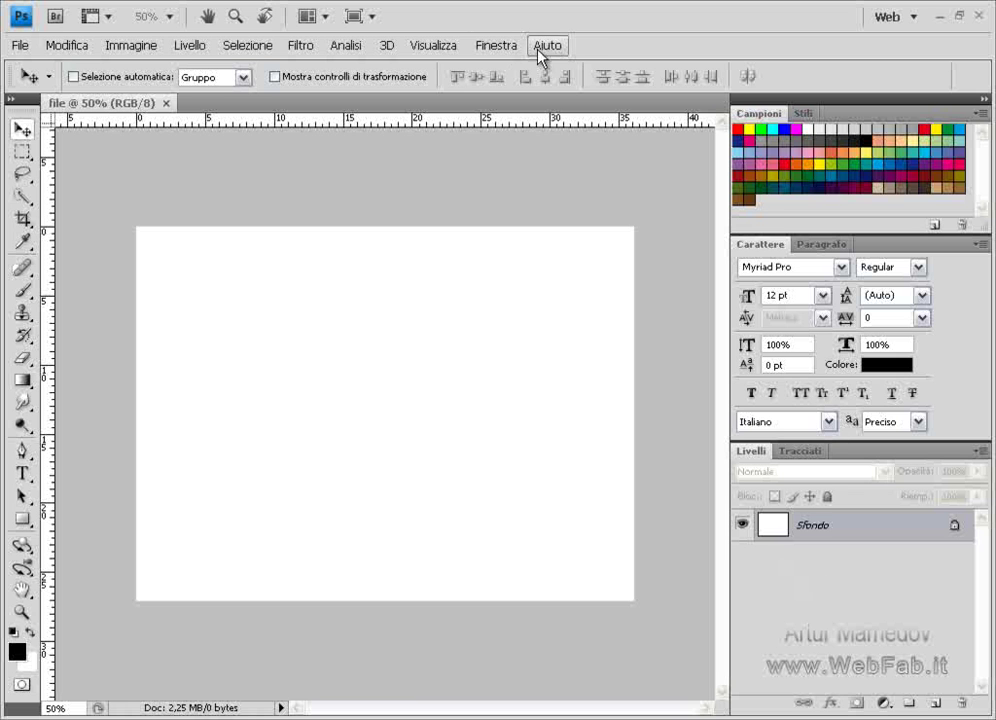
# Step: Show the Storia panel and dock it as the first tab beside Carattere
pyautogui.click(497, 50)
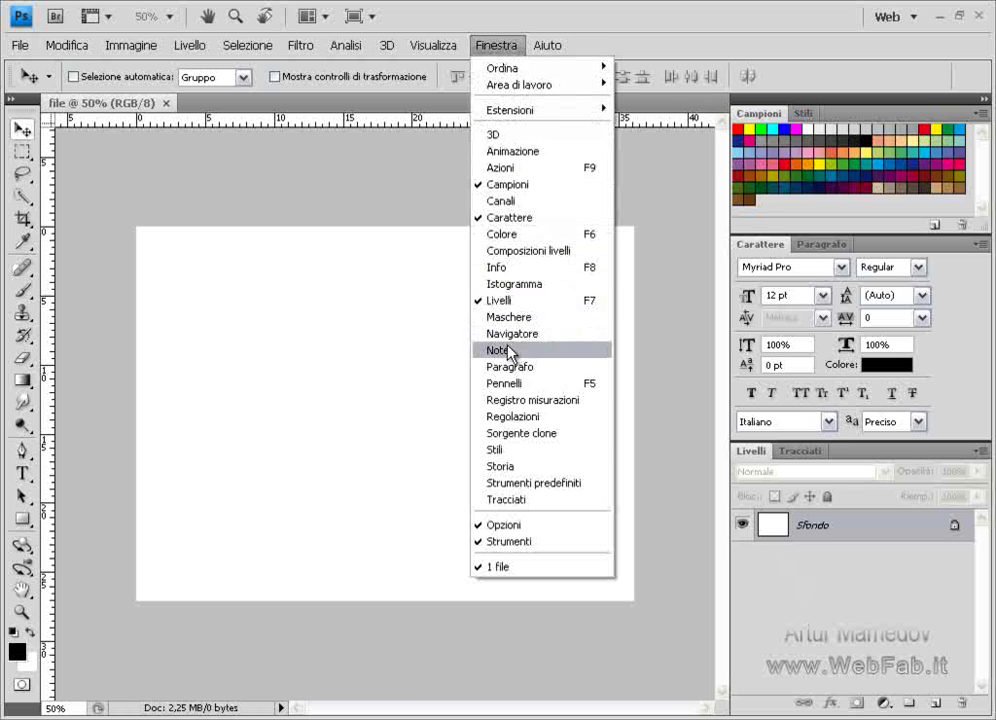
pyautogui.click(500, 466)
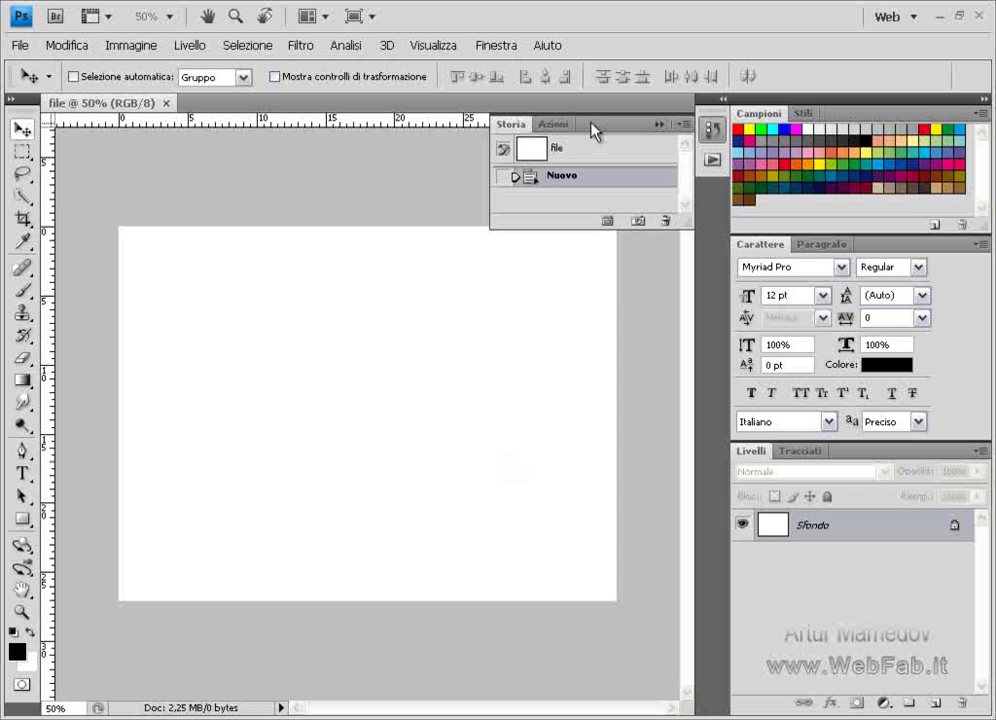
pyautogui.moveTo(508, 128); pyautogui.dragTo(792, 253)
pyautogui.moveTo(876, 245); pyautogui.dragTo(745, 248)
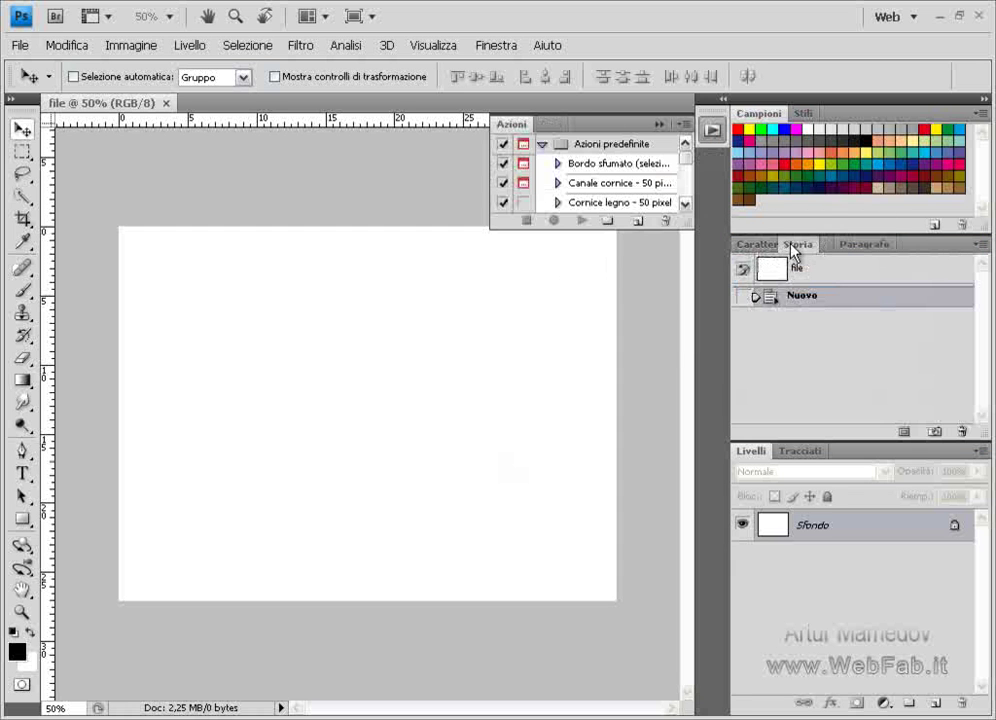
# Step: Close the floating Azioni panel, then show and hide it again from Finestra
pyautogui.click(657, 125)
pyautogui.click(496, 45)
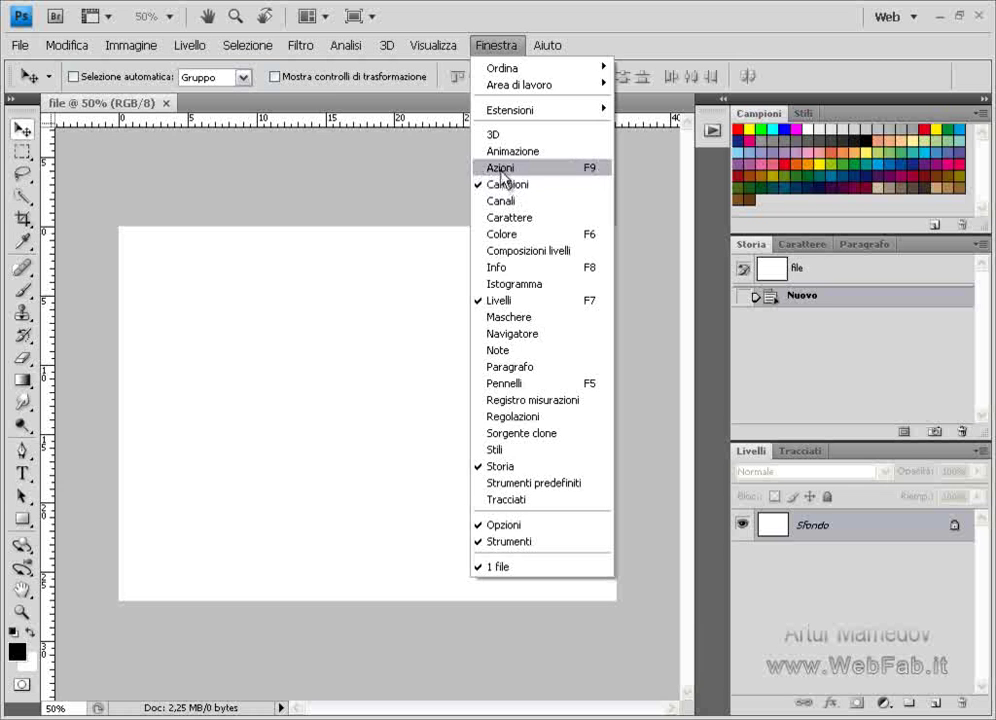
pyautogui.click(710, 103)
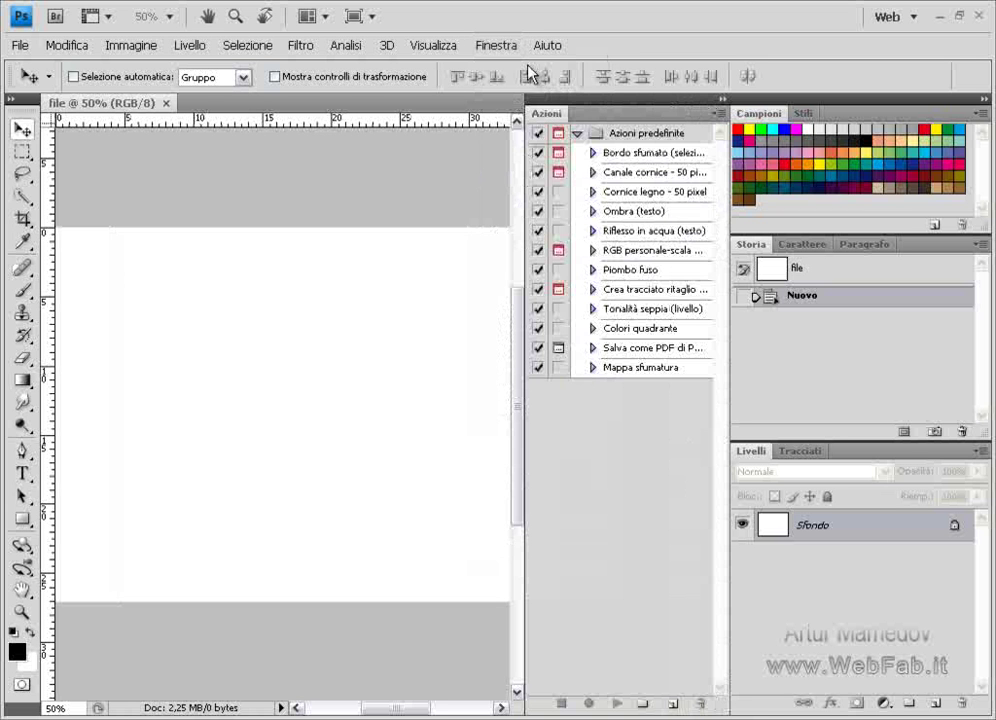
pyautogui.click(496, 45)
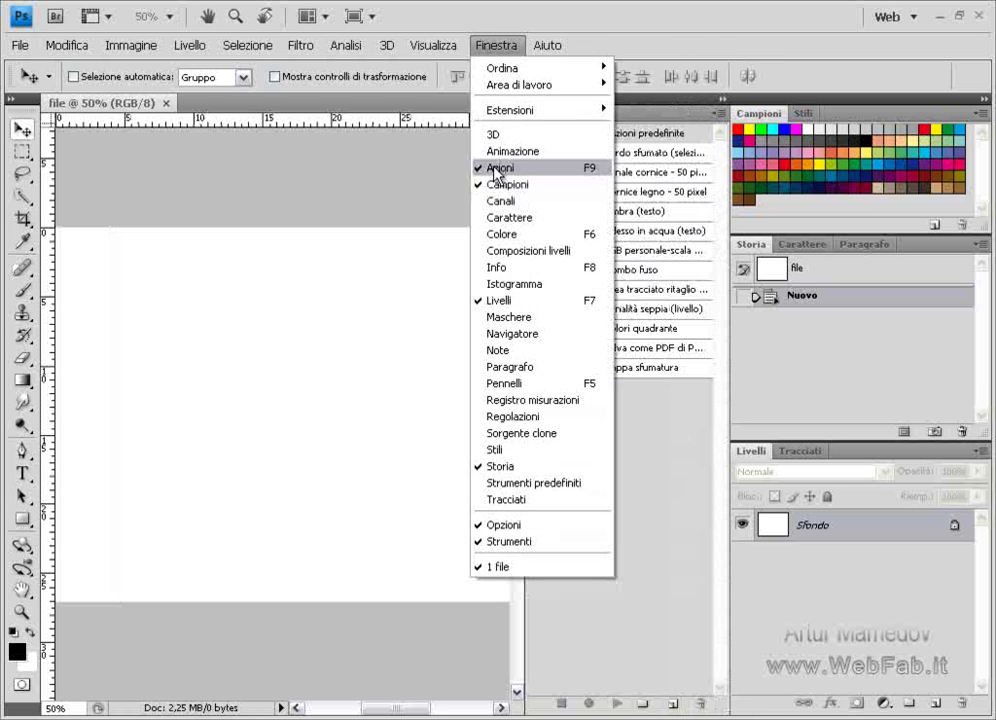
pyautogui.click(530, 166)
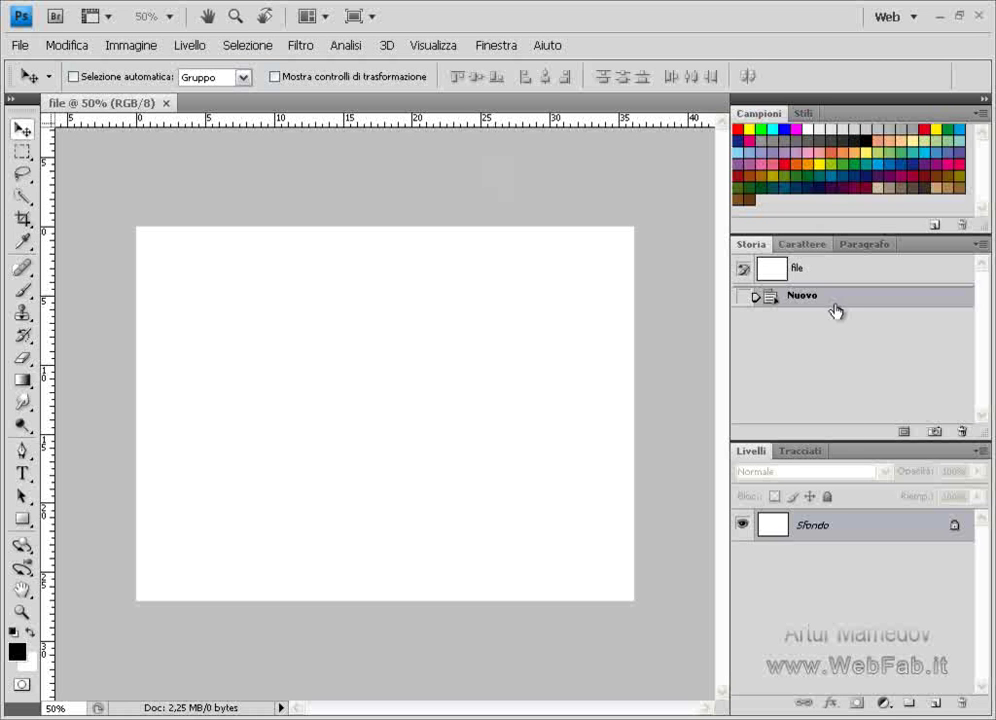
# Step: Paint a black arch with the Brush and revert to the blank Nuovo state
pyautogui.click(22, 290)
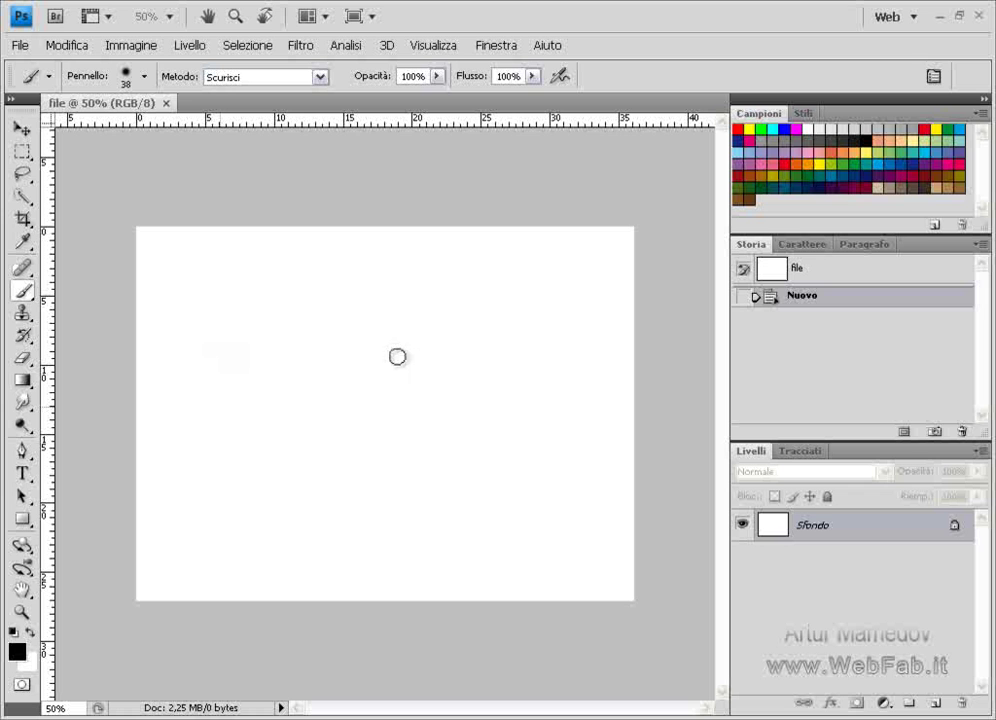
pyautogui.moveTo(403, 350); pyautogui.dragTo(219, 405)
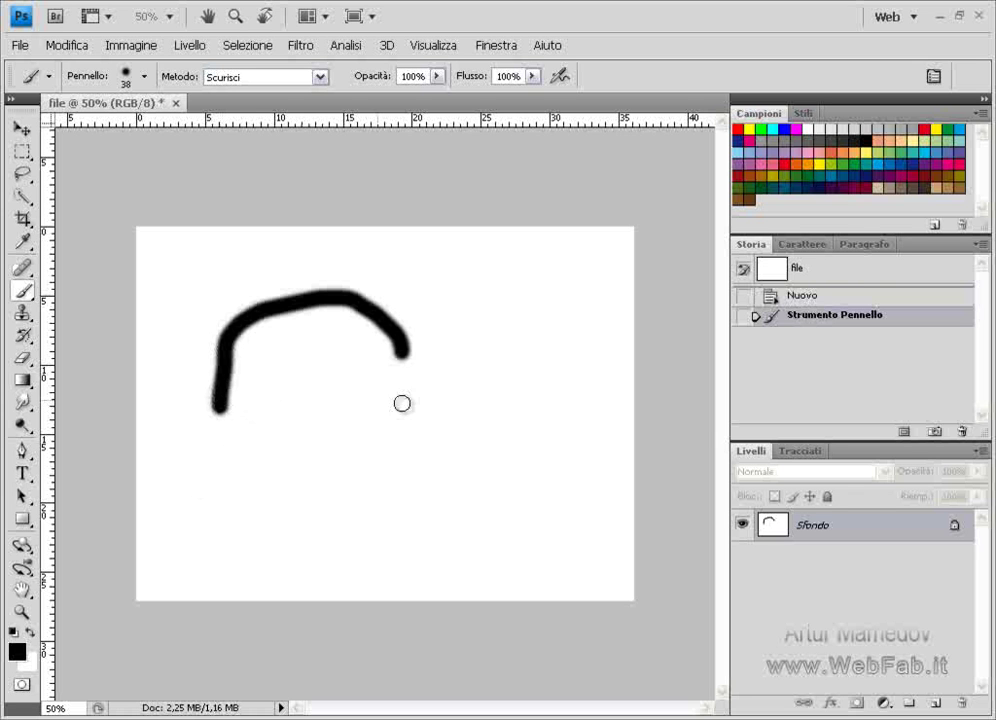
pyautogui.click(796, 297)
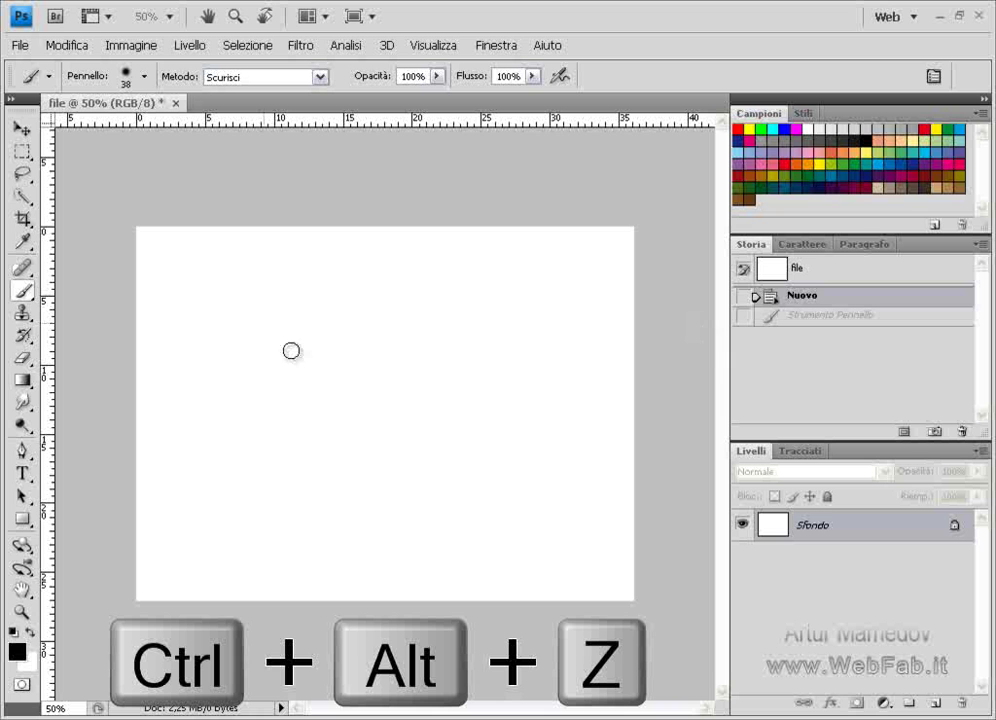
# Step: Paint a black X, undo it with Ctrl+Alt+Z, then return to the Nuovo state
pyautogui.moveTo(262, 322); pyautogui.dragTo(457, 503)
pyautogui.moveTo(477, 316); pyautogui.dragTo(270, 490)
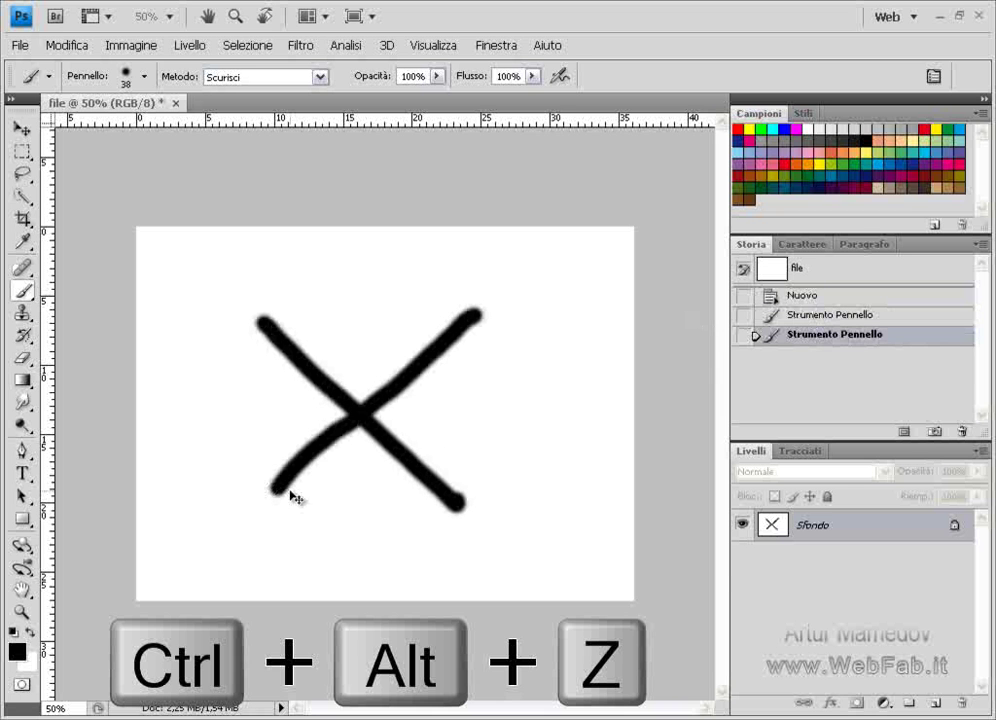
pyautogui.hotkey('ctrl', 'alt', 'z')
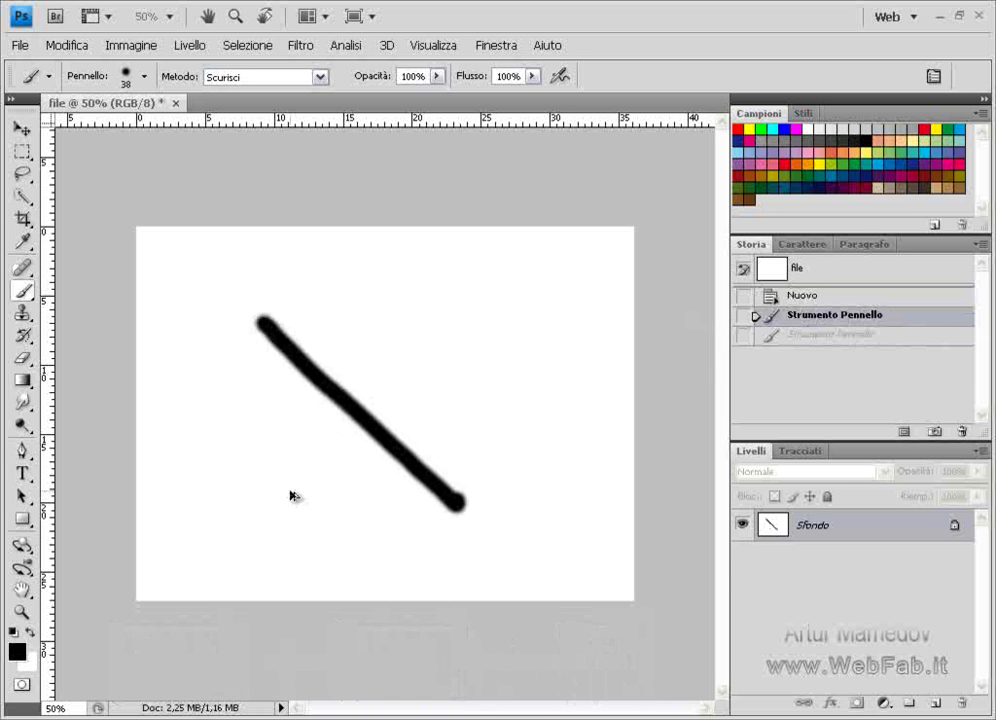
pyautogui.hotkey('ctrl', 'alt', 'z')
pyautogui.click(818, 336)
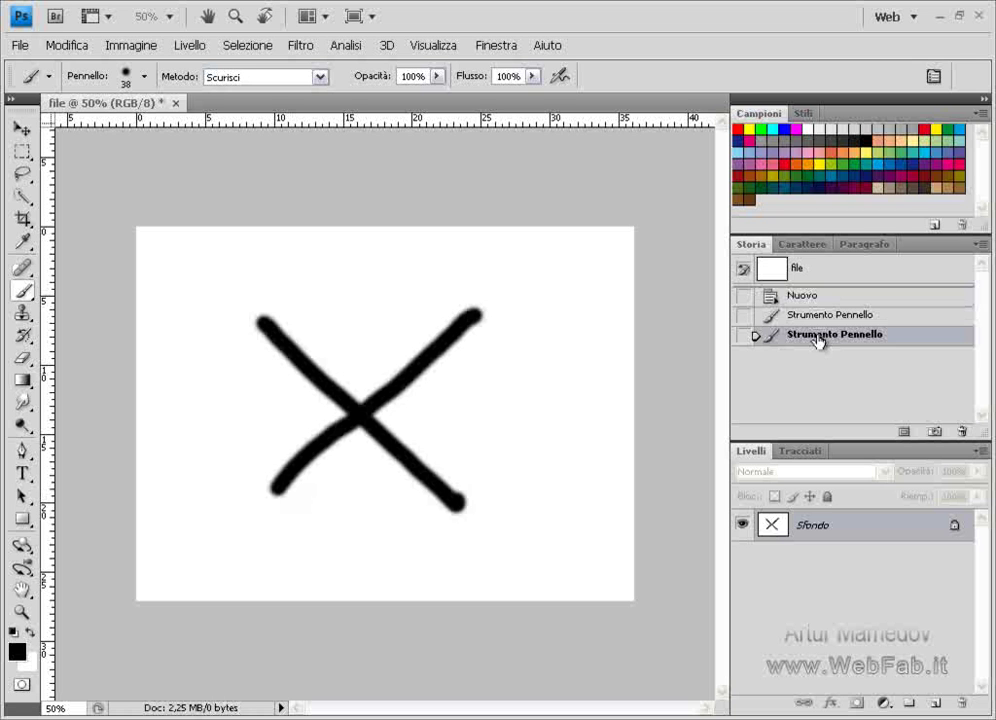
pyautogui.click(810, 298)
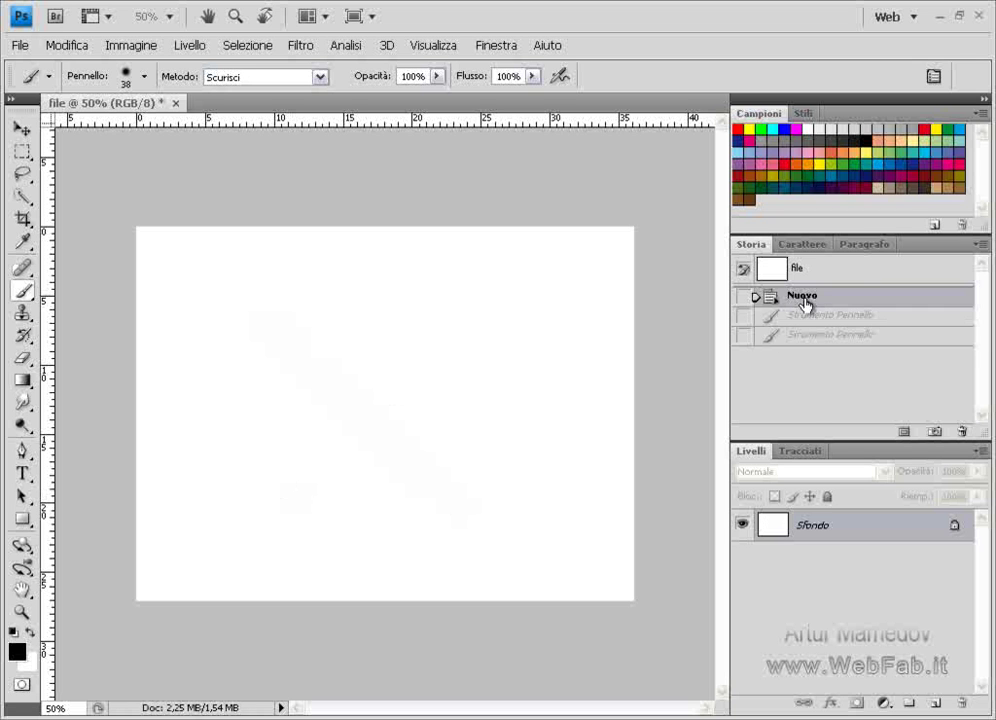
# Step: Show the Navigatore panel and dock it ahead of Campioni and Stili
pyautogui.click(497, 47)
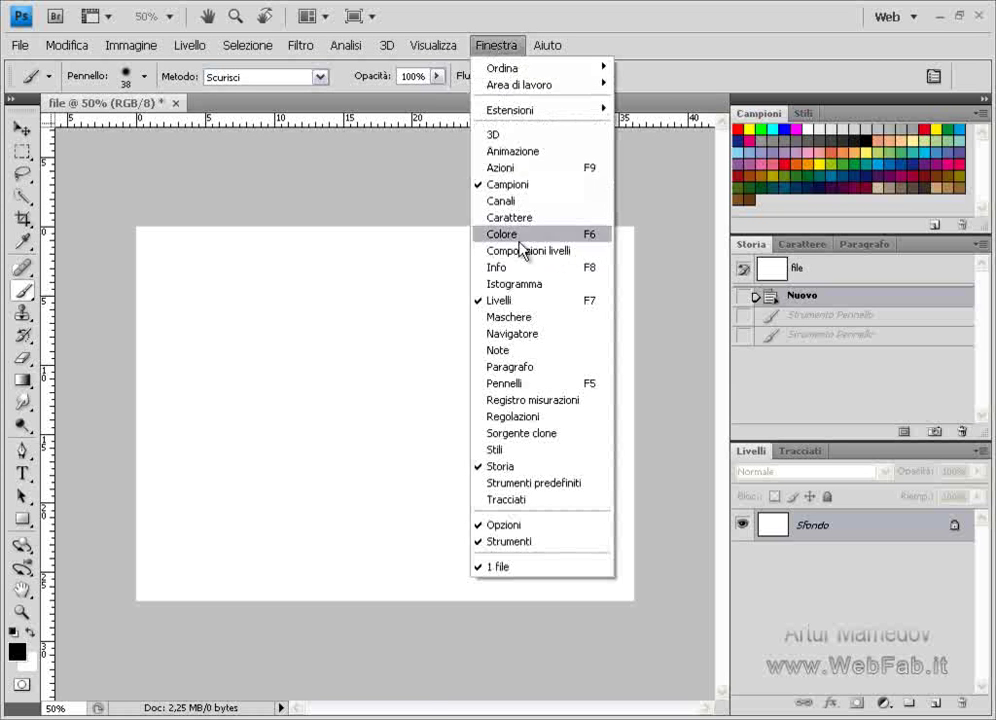
pyautogui.click(512, 337)
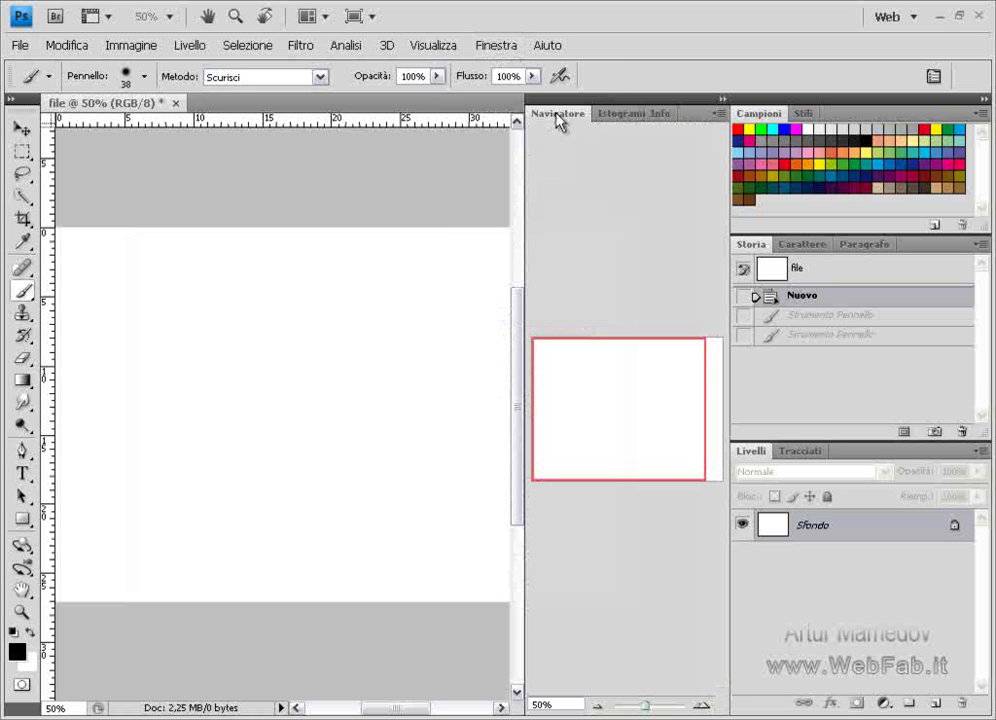
pyautogui.moveTo(556, 115); pyautogui.dragTo(782, 122)
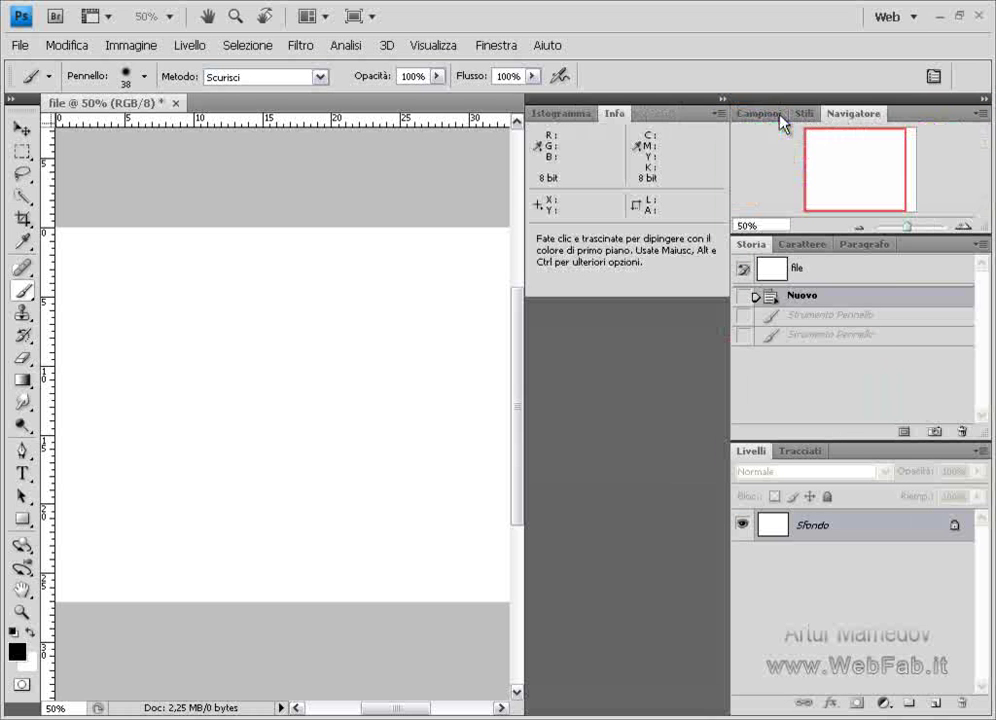
pyautogui.moveTo(852, 119); pyautogui.dragTo(767, 121)
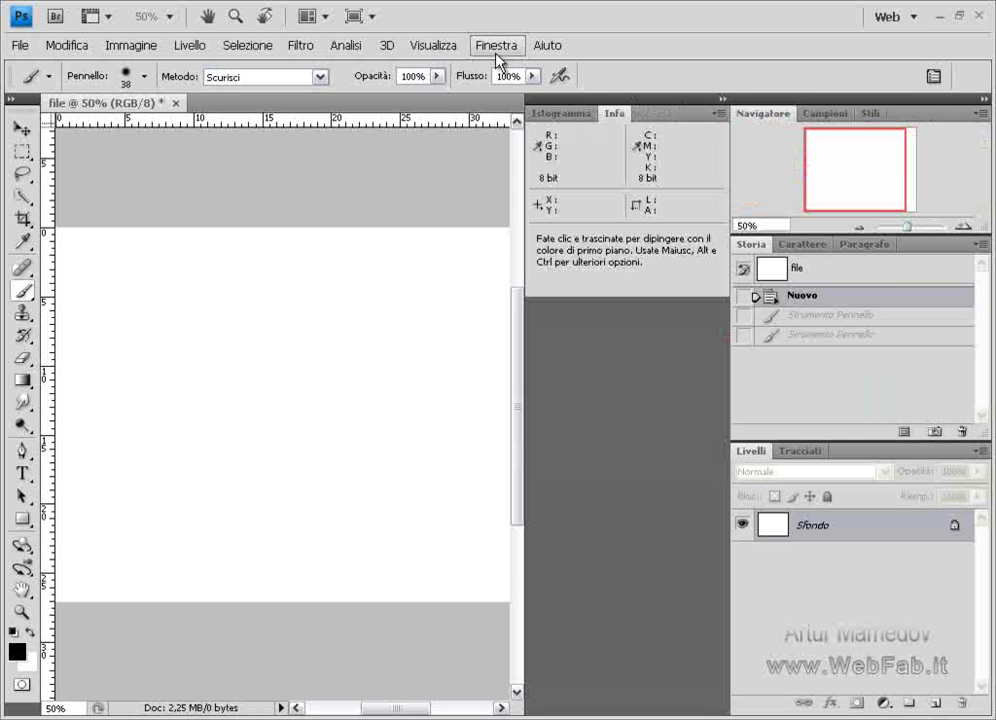
# Step: Hide the Info panel and test Navigator zoom to about 700% and back
pyautogui.click(496, 48)
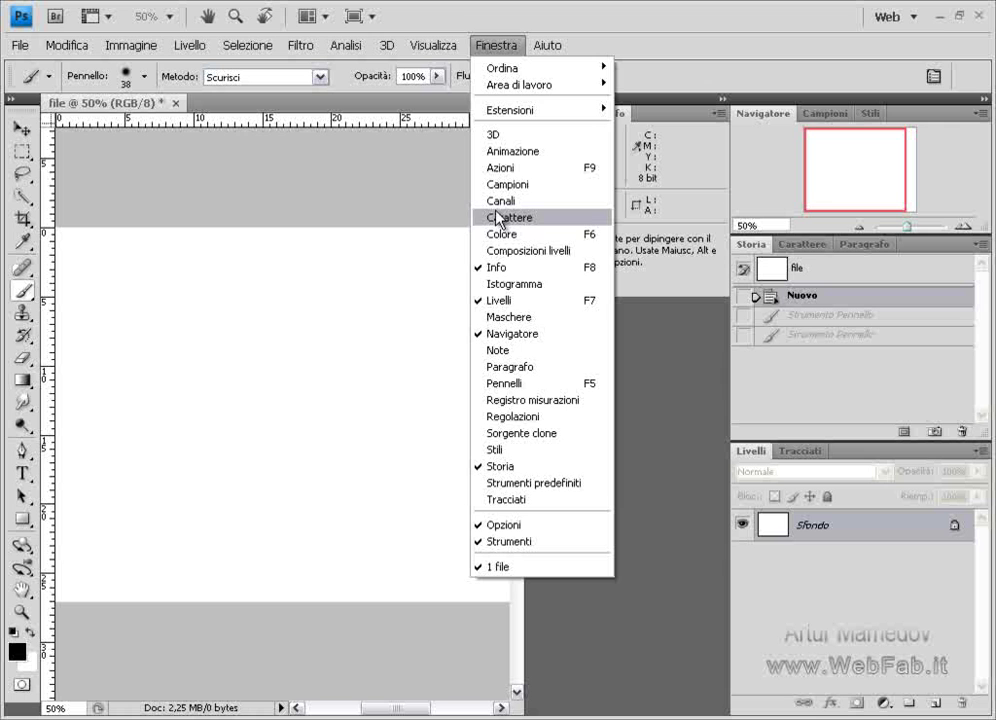
pyautogui.click(493, 267)
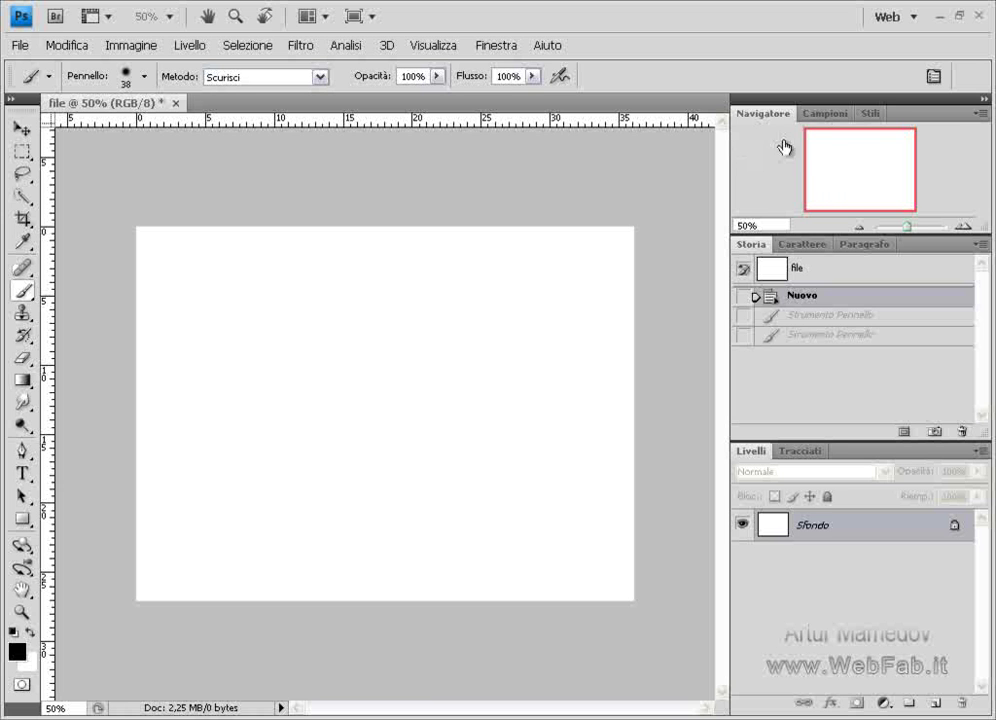
pyautogui.moveTo(910, 230); pyautogui.dragTo(930, 227)
pyautogui.moveTo(856, 167)
pyautogui.mouseDown()
pyautogui.moveTo(825, 142)
pyautogui.moveTo(850, 164)
pyautogui.mouseUp()
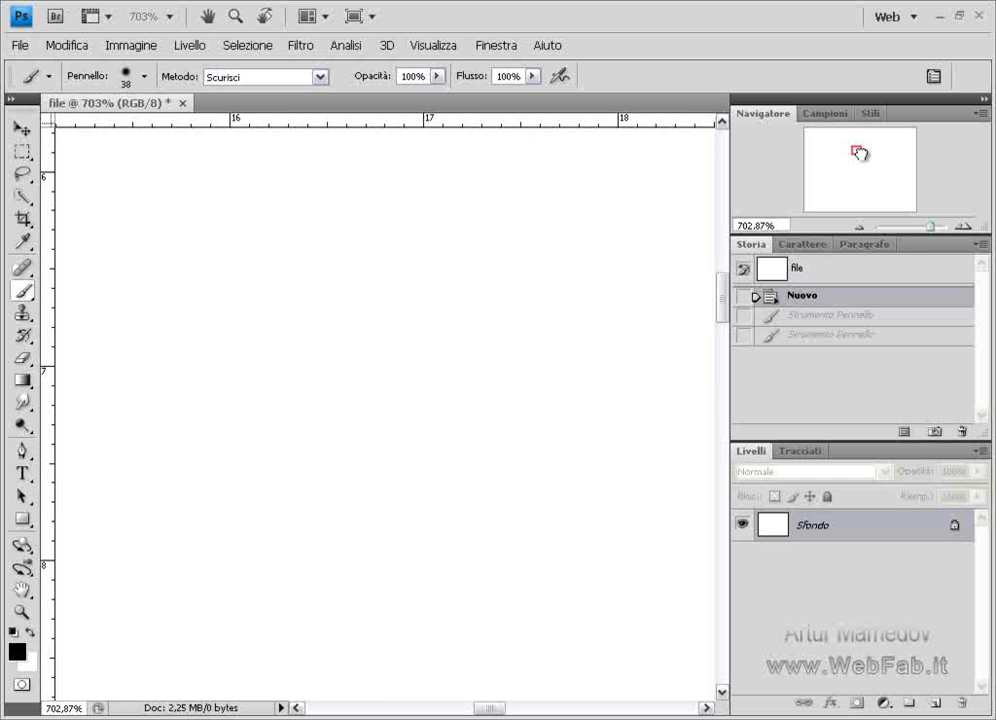
pyautogui.click(908, 229)
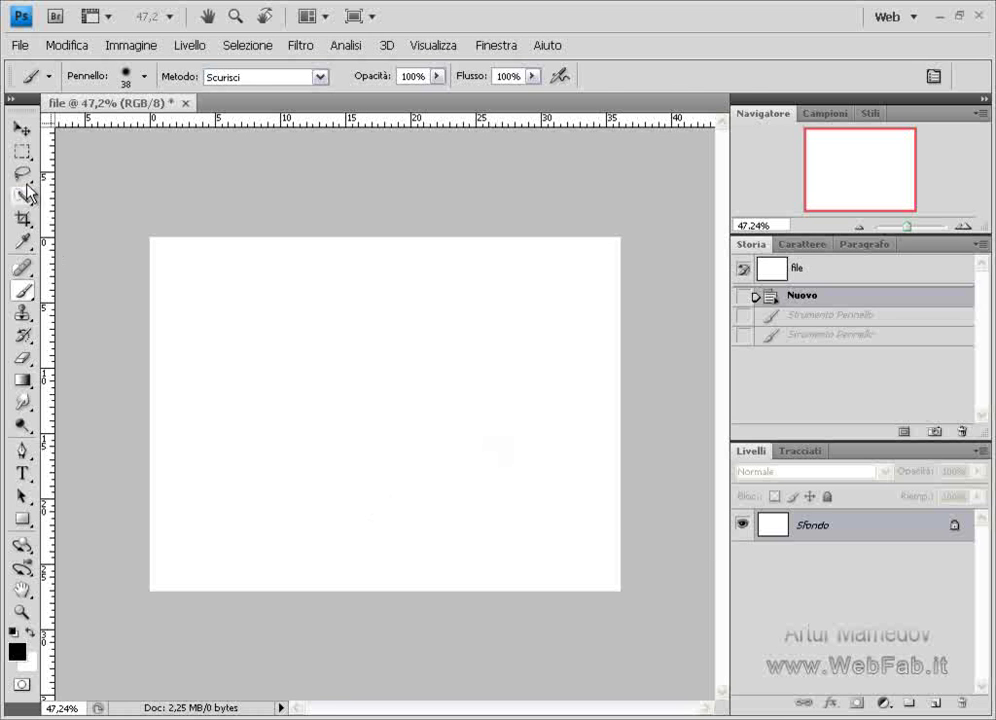
# Step: Paint a black cross from one horizontal and one vertical brush stroke
pyautogui.click(20, 128)
pyautogui.click(23, 292)
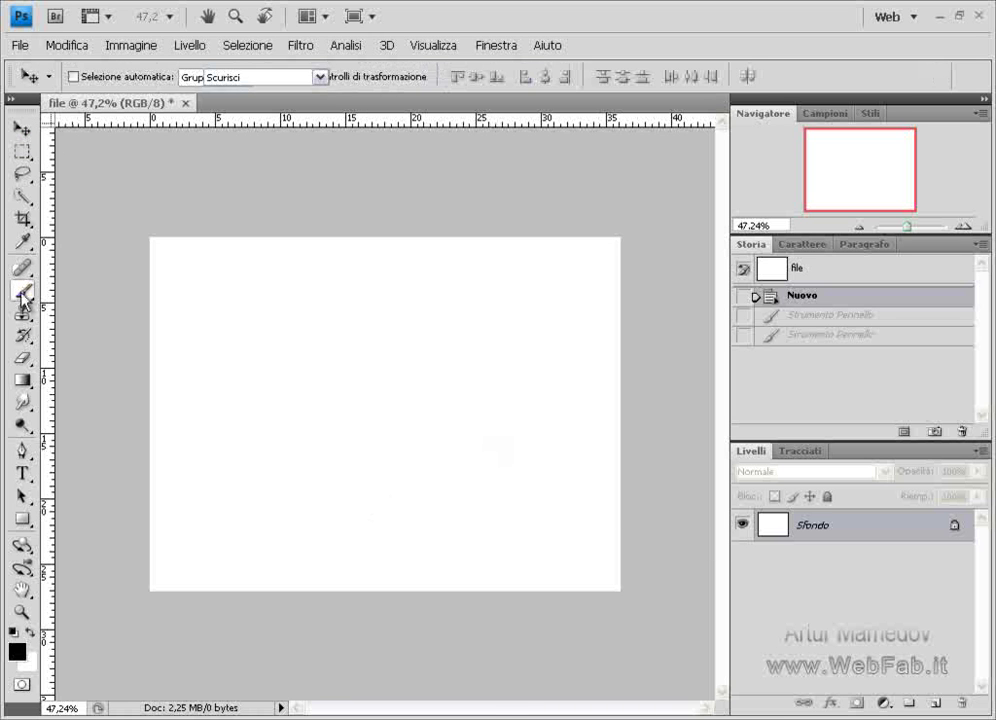
pyautogui.moveTo(200, 346); pyautogui.dragTo(447, 346)
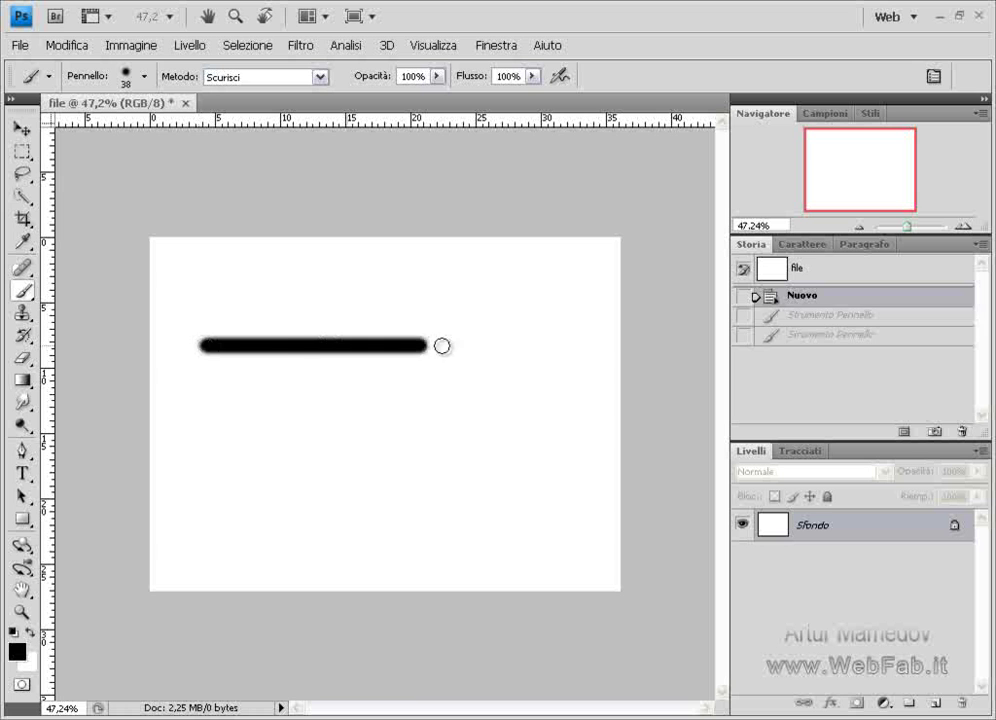
pyautogui.moveTo(288, 272); pyautogui.dragTo(281, 411)
# Step: After the locked-layer error, convert Sfondo to Livello 0 and move the cross
pyautogui.click(21, 128)
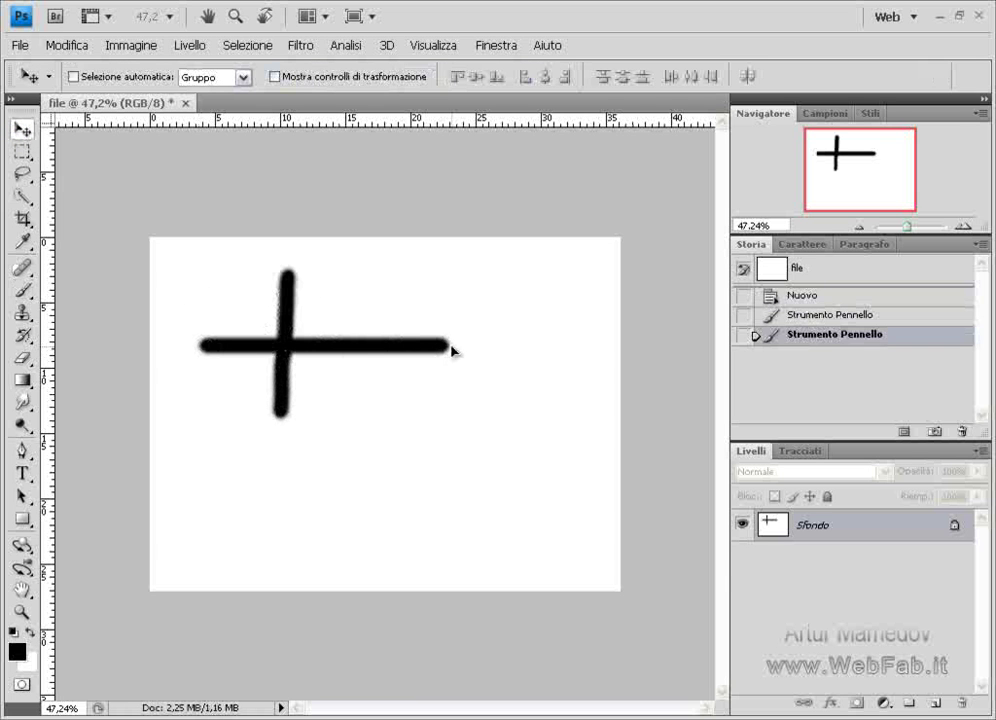
pyautogui.moveTo(453, 350); pyautogui.dragTo(465, 341)
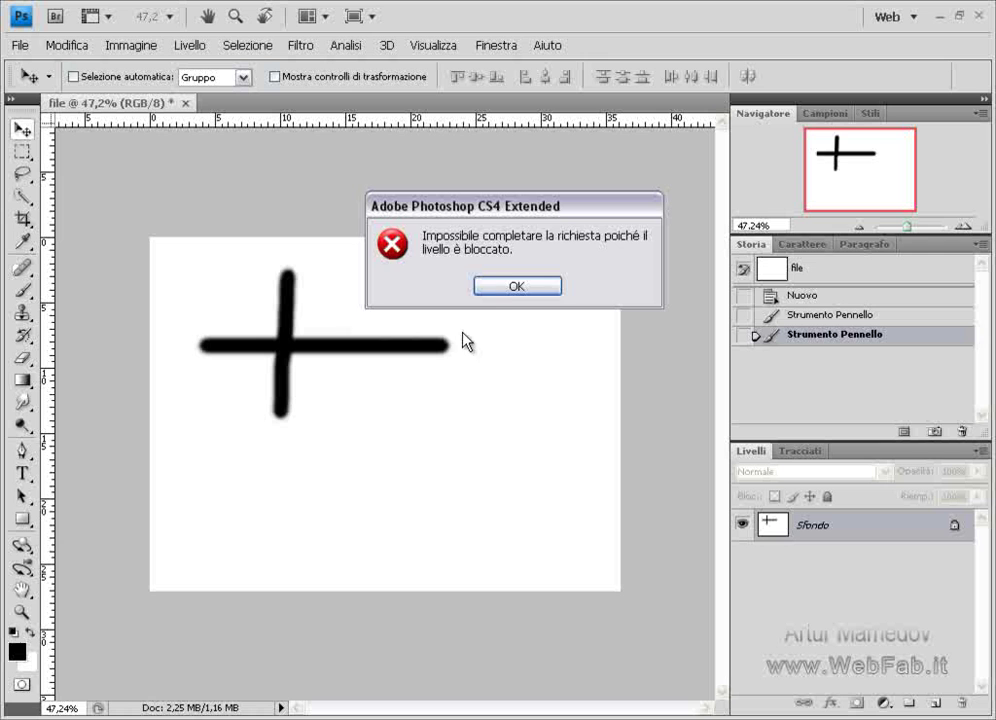
pyautogui.click(503, 286)
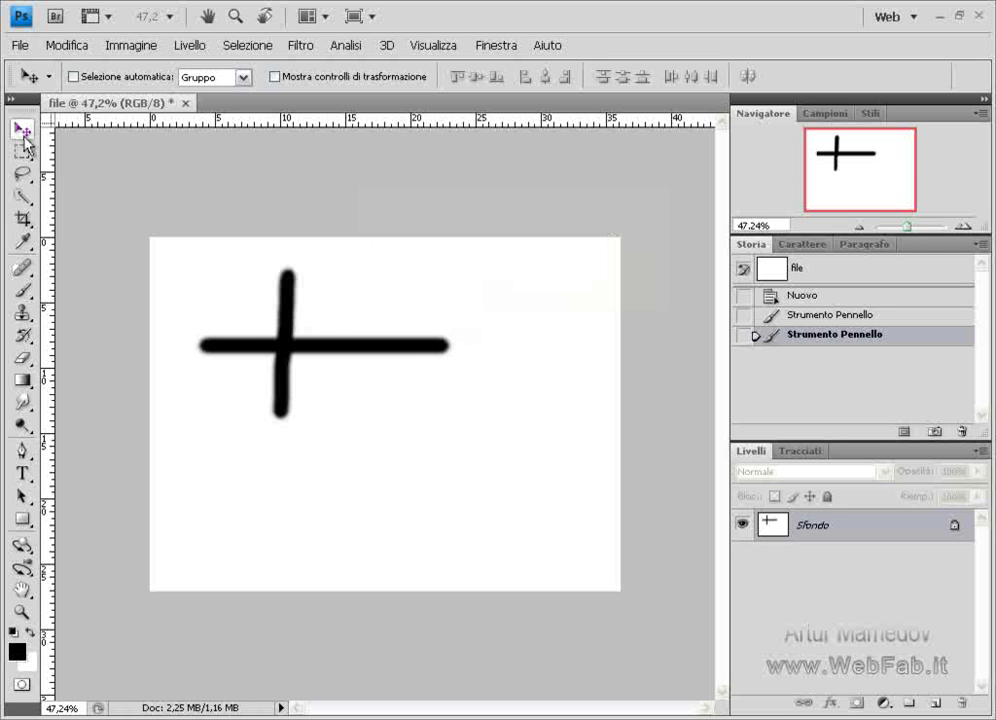
pyautogui.doubleClick(954, 525)
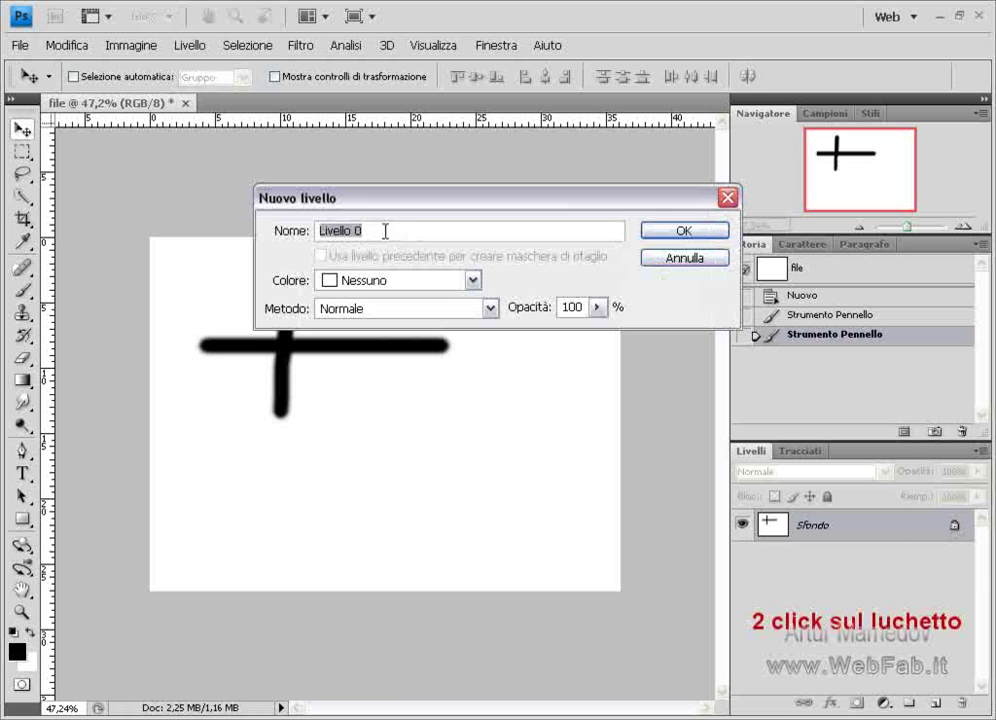
pyautogui.click(690, 233)
pyautogui.moveTo(361, 364)
pyautogui.mouseDown()
pyautogui.moveTo(485, 367)
pyautogui.moveTo(471, 487)
pyautogui.moveTo(485, 525)
pyautogui.moveTo(408, 431)
pyautogui.moveTo(280, 356)
pyautogui.moveTo(289, 359)
pyautogui.mouseUp()
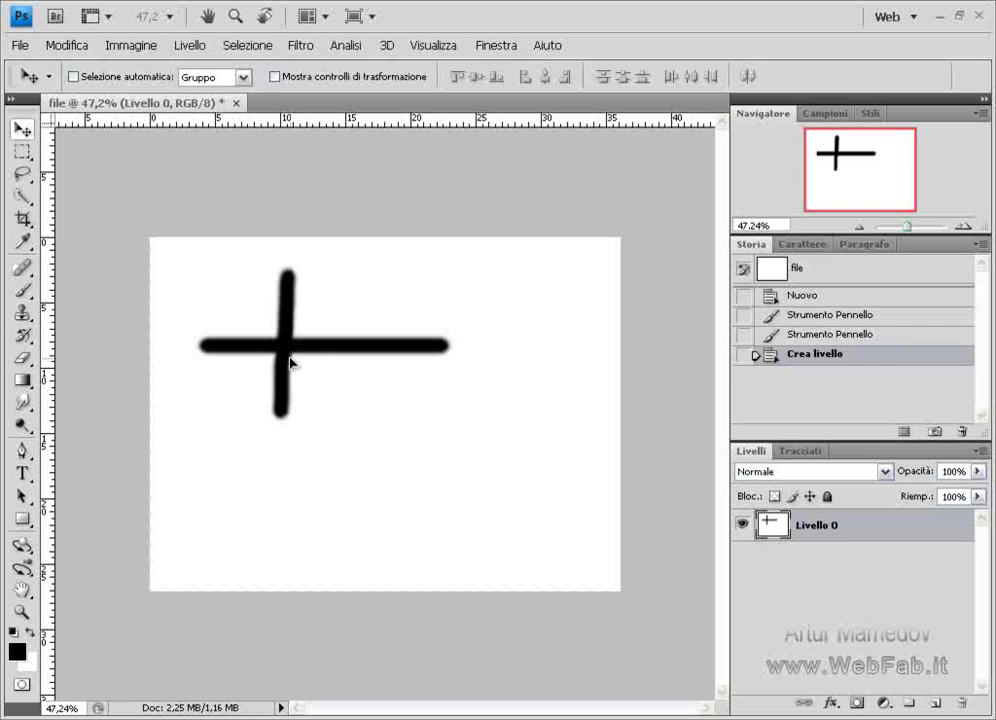
# Step: Revert to the blank Nuovo state and add a new layer, Livello 1
pyautogui.click(801, 338)
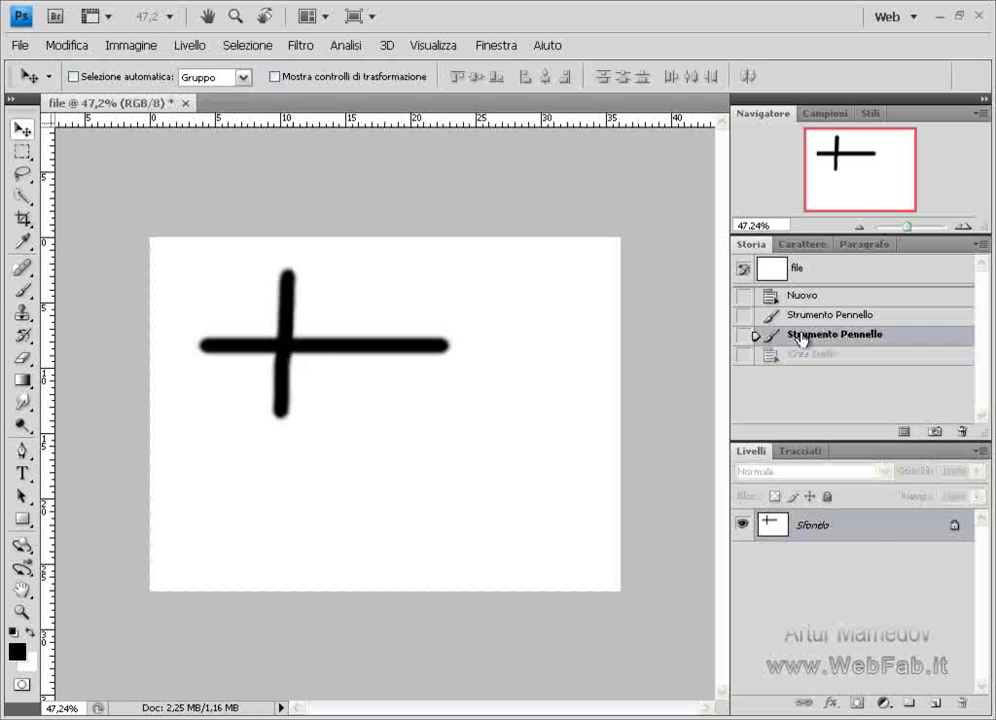
pyautogui.click(797, 295)
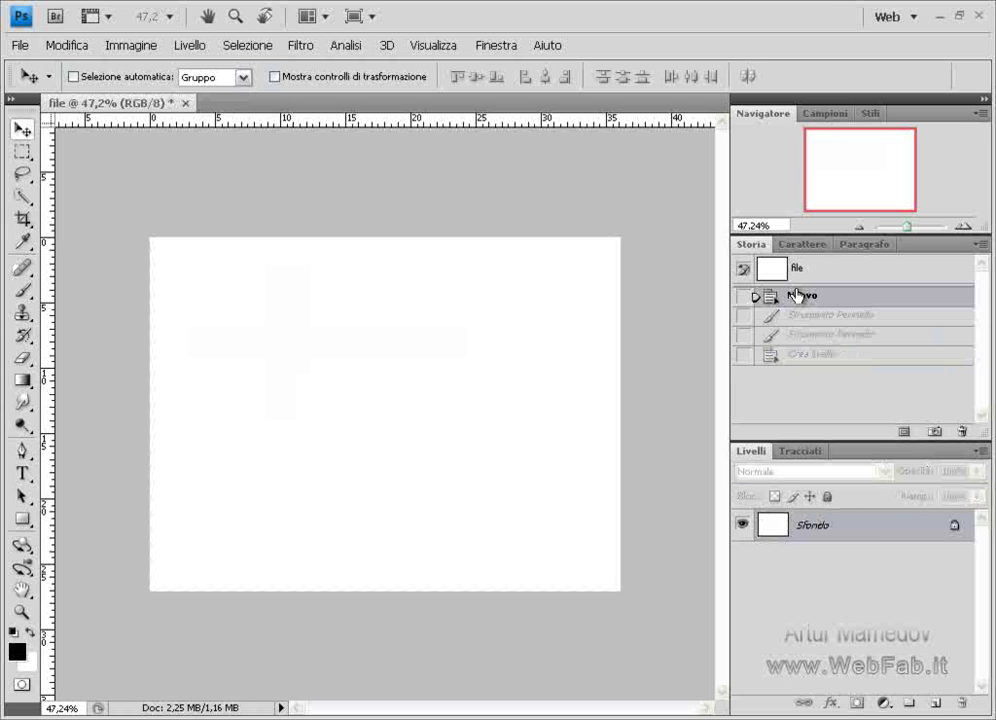
pyautogui.click(936, 706)
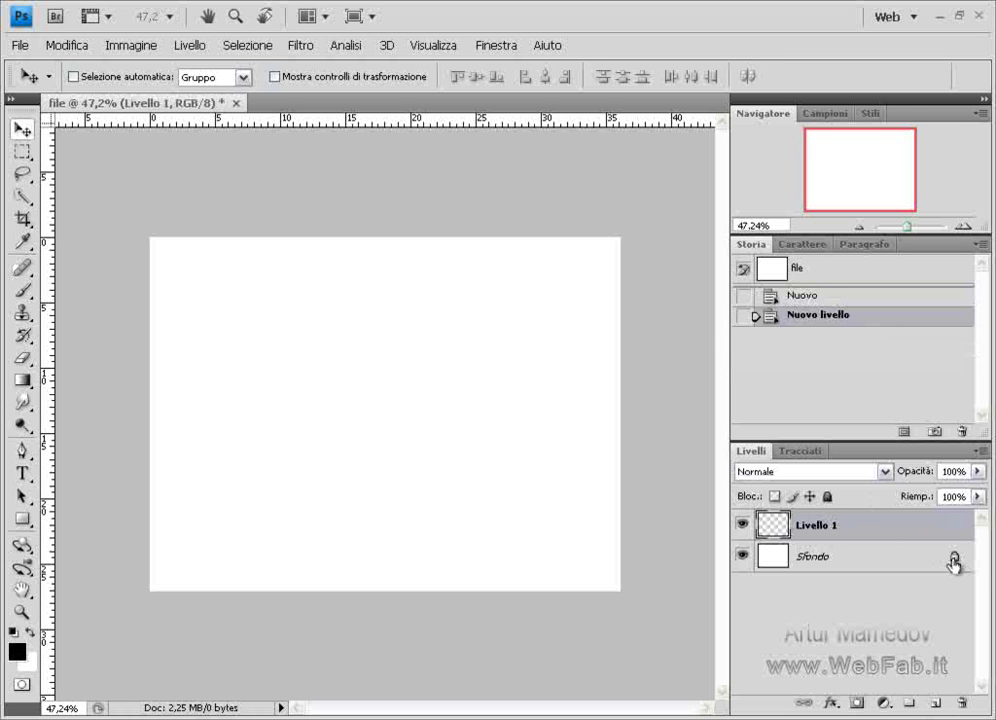
# Step: Paint a cross on Livello 1, move it upper-left, and try raising Sfondo above it
pyautogui.click(22, 290)
pyautogui.moveTo(243, 324); pyautogui.dragTo(456, 324)
pyautogui.moveTo(356, 270); pyautogui.dragTo(349, 402)
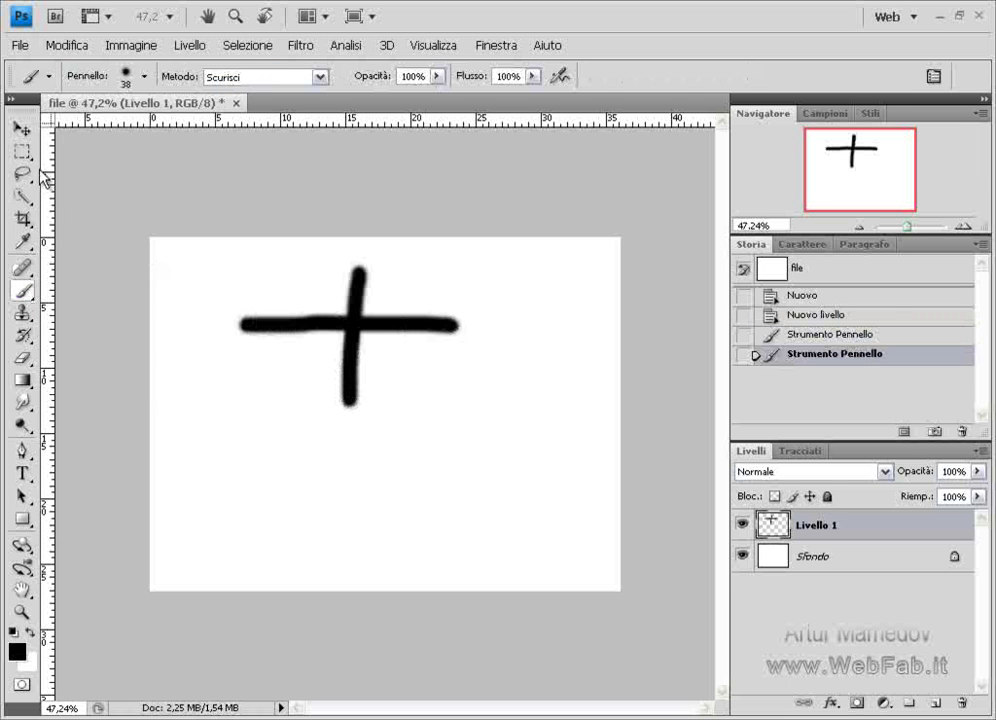
pyautogui.click(22, 129)
pyautogui.moveTo(385, 335)
pyautogui.mouseDown()
pyautogui.moveTo(241, 302)
pyautogui.moveTo(289, 329)
pyautogui.mouseUp()
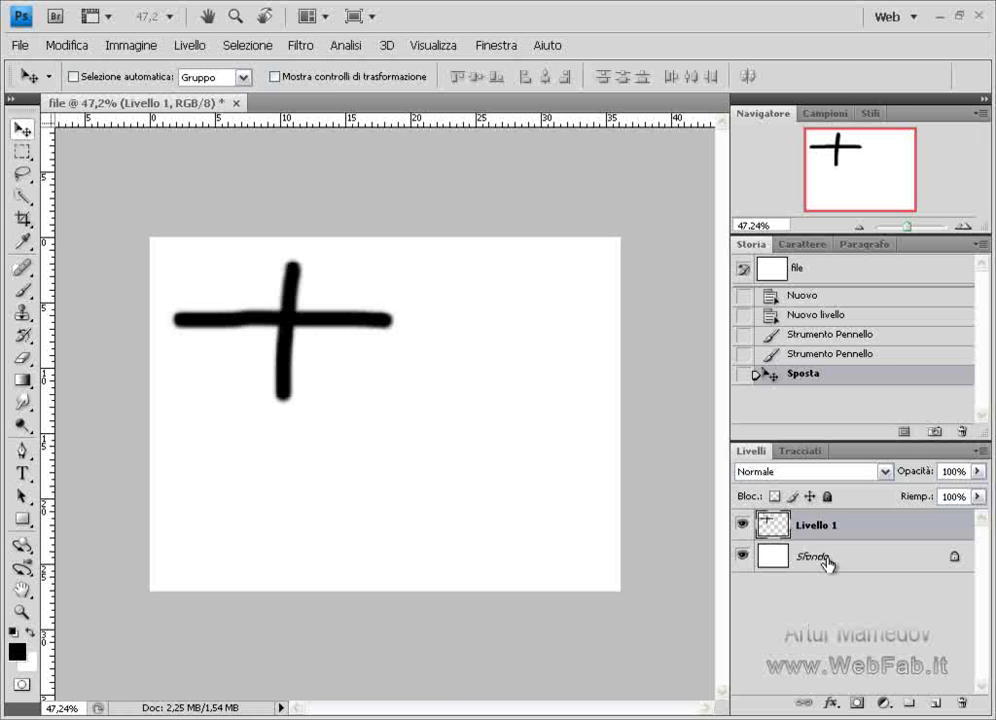
pyautogui.moveTo(808, 561)
pyautogui.mouseDown()
pyautogui.moveTo(801, 516)
pyautogui.moveTo(832, 570)
pyautogui.mouseUp()
# Step: Convert Sfondo to Livello 0, test it above Livello 1, then restore it below and visible
pyautogui.doubleClick(957, 560)
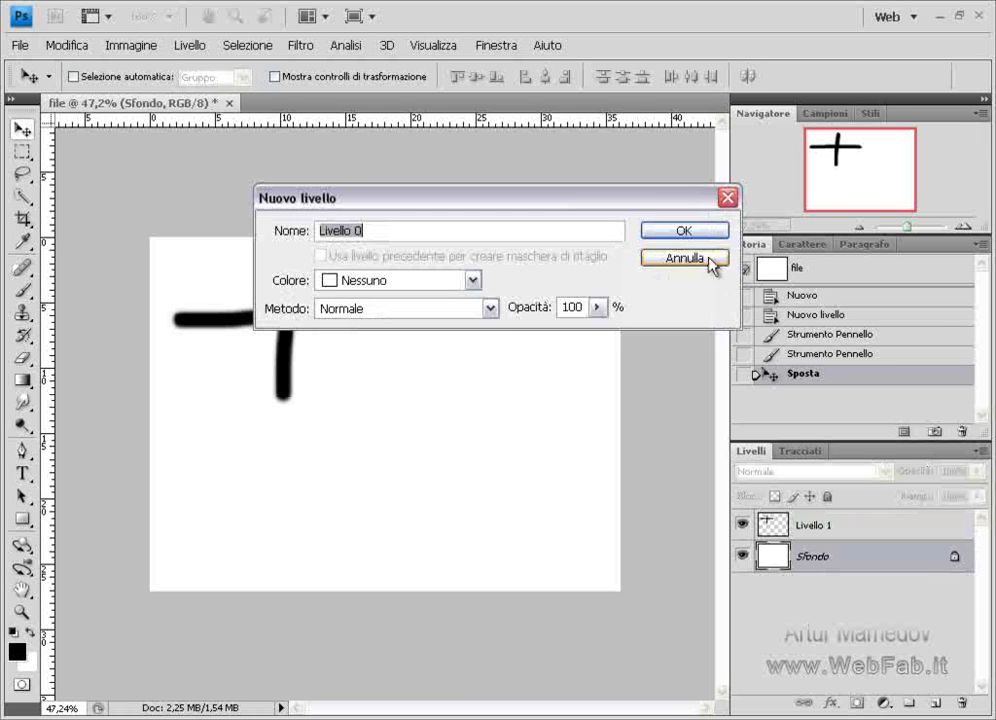
pyautogui.press('Return')
pyautogui.moveTo(762, 560); pyautogui.dragTo(822, 518)
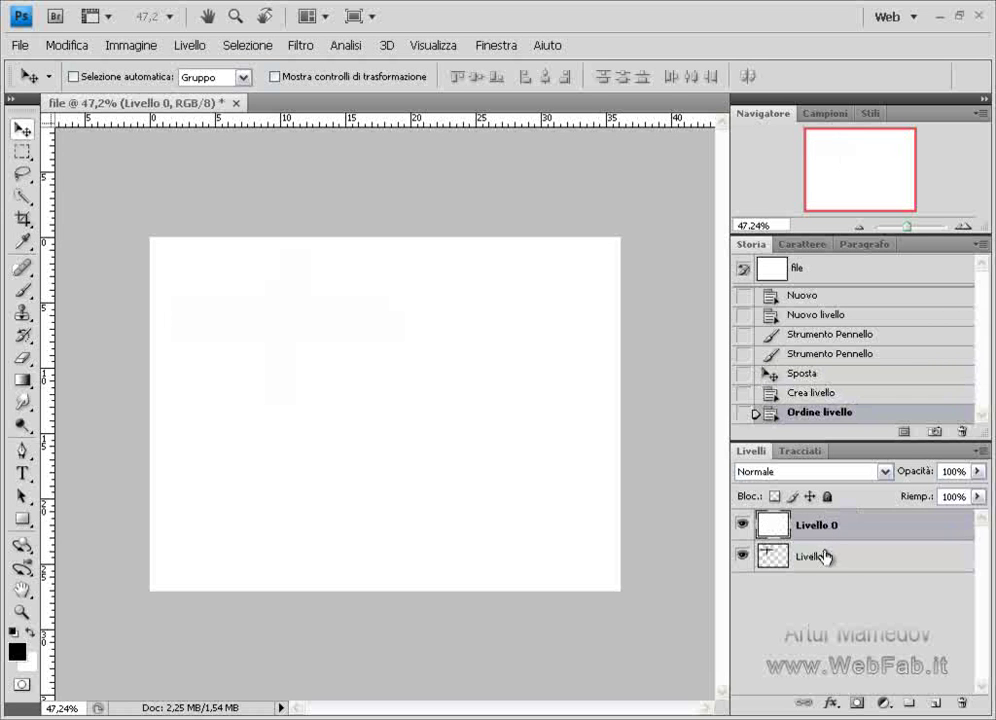
pyautogui.click(742, 525)
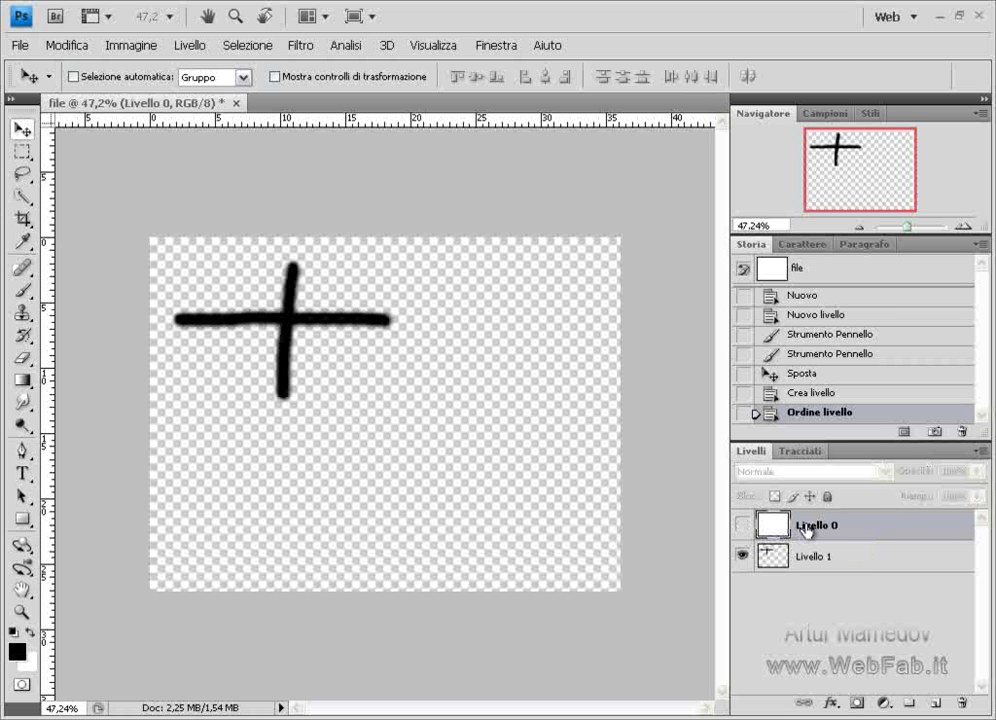
pyautogui.moveTo(806, 529); pyautogui.dragTo(804, 578)
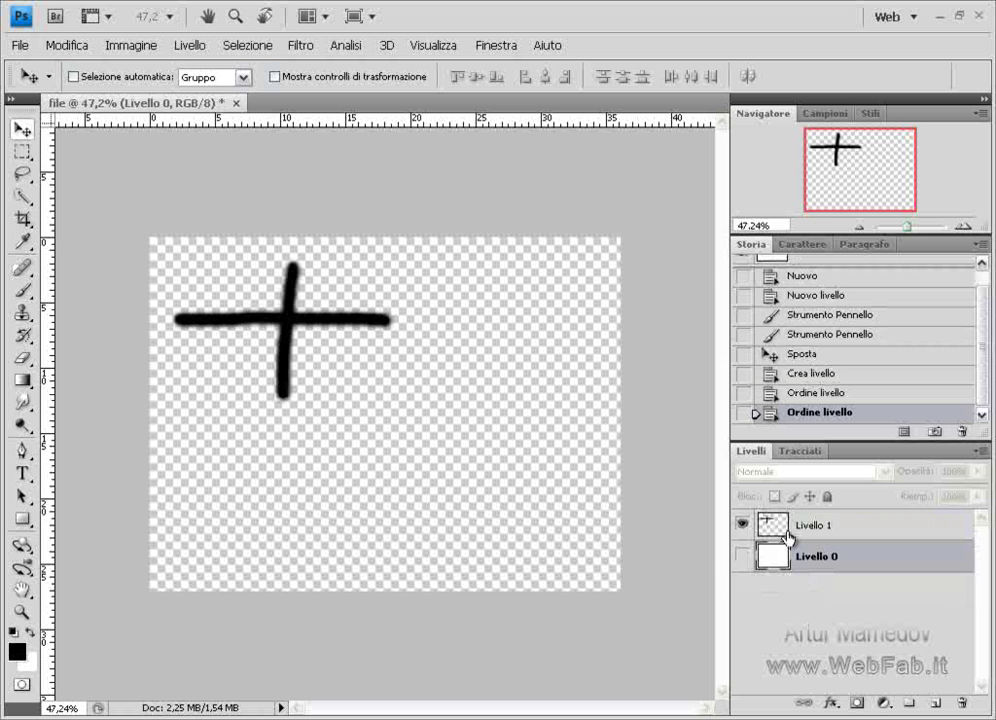
pyautogui.click(742, 556)
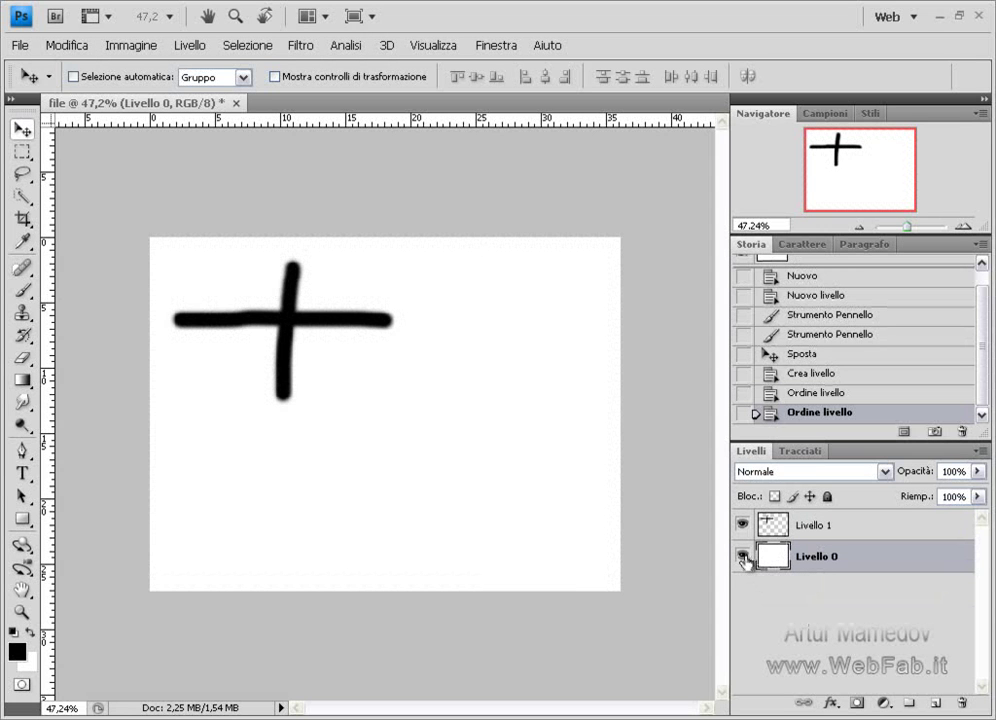
# Step: Switch between Livello 1 and Livello 0 and nudge the white Livello 0 around
pyautogui.click(786, 528)
pyautogui.click(828, 558)
pyautogui.moveTo(298, 433)
pyautogui.mouseDown()
pyautogui.moveTo(482, 440)
pyautogui.moveTo(553, 455)
pyautogui.moveTo(365, 427)
pyautogui.moveTo(281, 430)
pyautogui.moveTo(296, 438)
pyautogui.mouseUp()
pyautogui.moveTo(270, 340)
pyautogui.mouseDown()
pyautogui.moveTo(318, 351)
pyautogui.moveTo(318, 376)
pyautogui.moveTo(300, 361)
pyautogui.moveTo(309, 342)
pyautogui.moveTo(291, 329)
pyautogui.moveTo(378, 518)
pyautogui.moveTo(213, 282)
pyautogui.moveTo(205, 289)
pyautogui.moveTo(217, 293)
pyautogui.mouseUp()
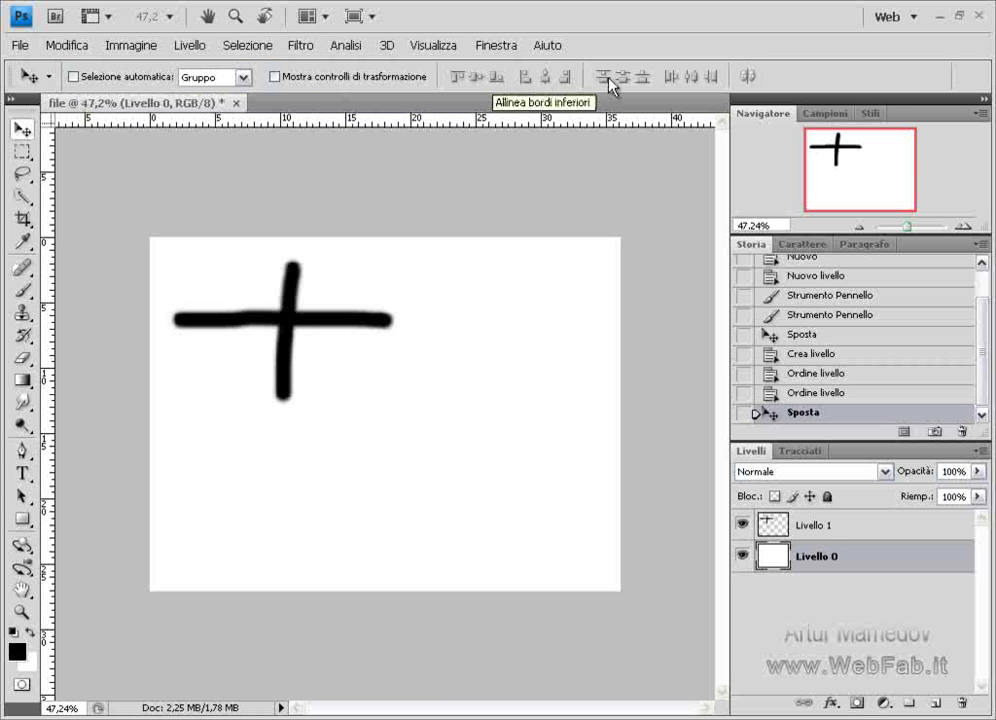
# Step: Turn on Selezione automatica and drag the cross to the canvas centre
pyautogui.click(73, 77)
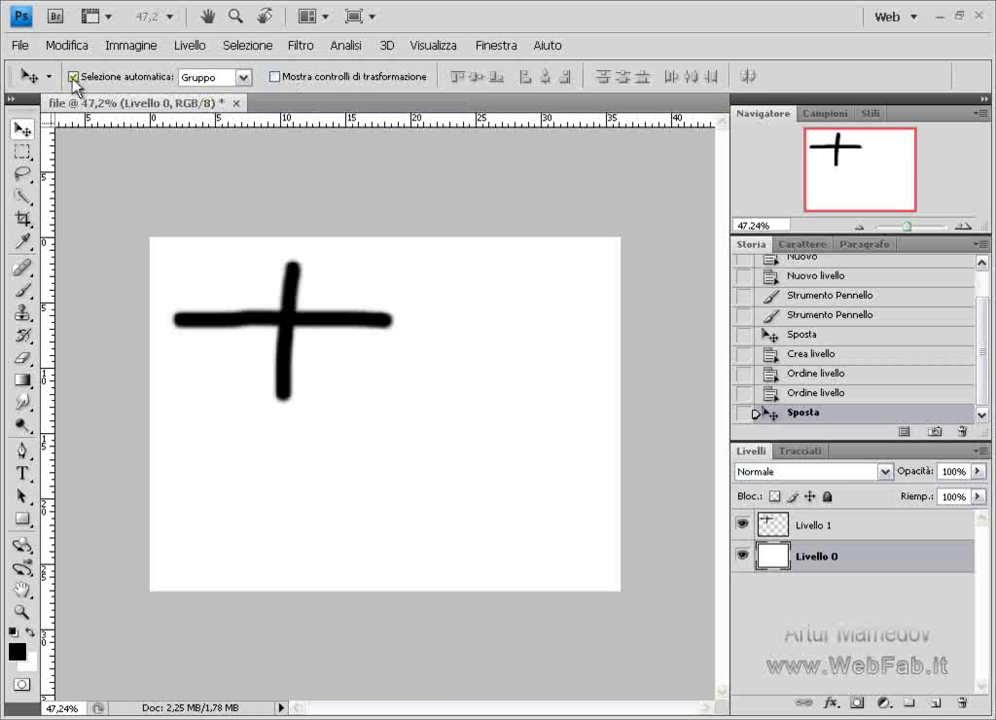
pyautogui.moveTo(290, 340); pyautogui.dragTo(422, 420)
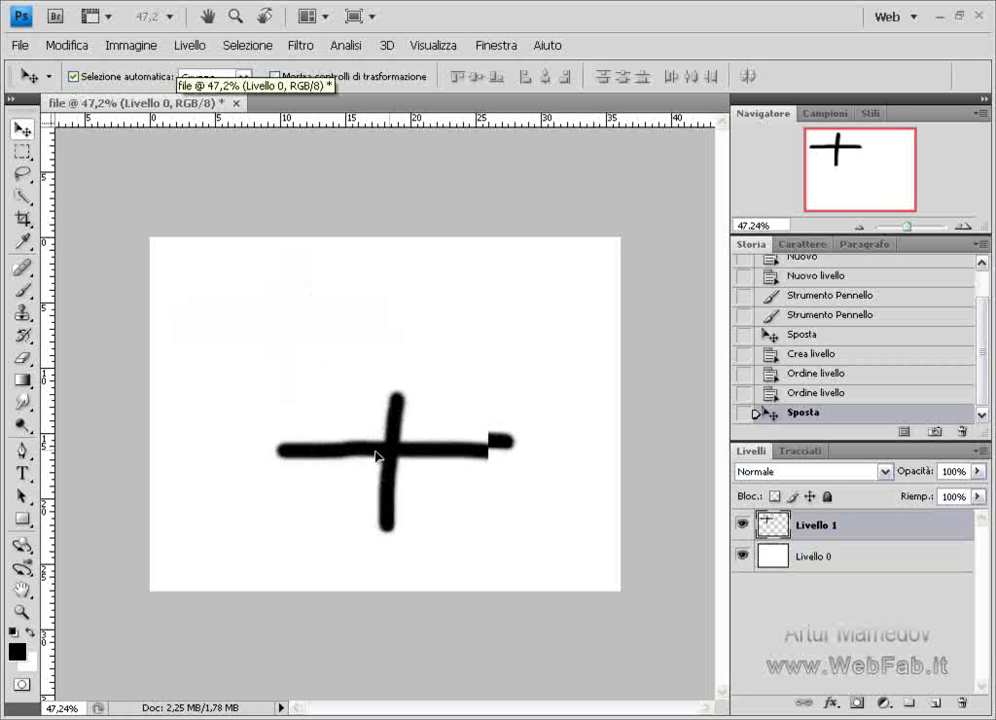
pyautogui.moveTo(422, 420); pyautogui.dragTo(370, 386)
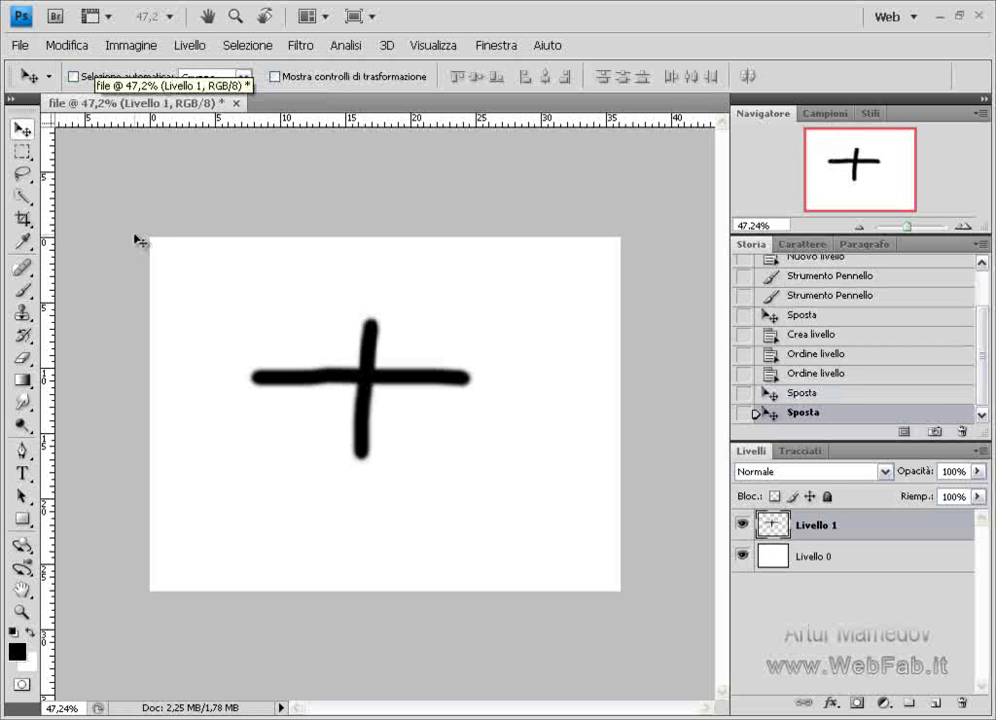
# Step: Cycle the active layer with Alt+[ and Alt+], ending with Livello 1 active
pyautogui.hotkey('alt', '[')
pyautogui.hotkey('alt', ']')
pyautogui.hotkey('alt', '[')
pyautogui.click(817, 523)
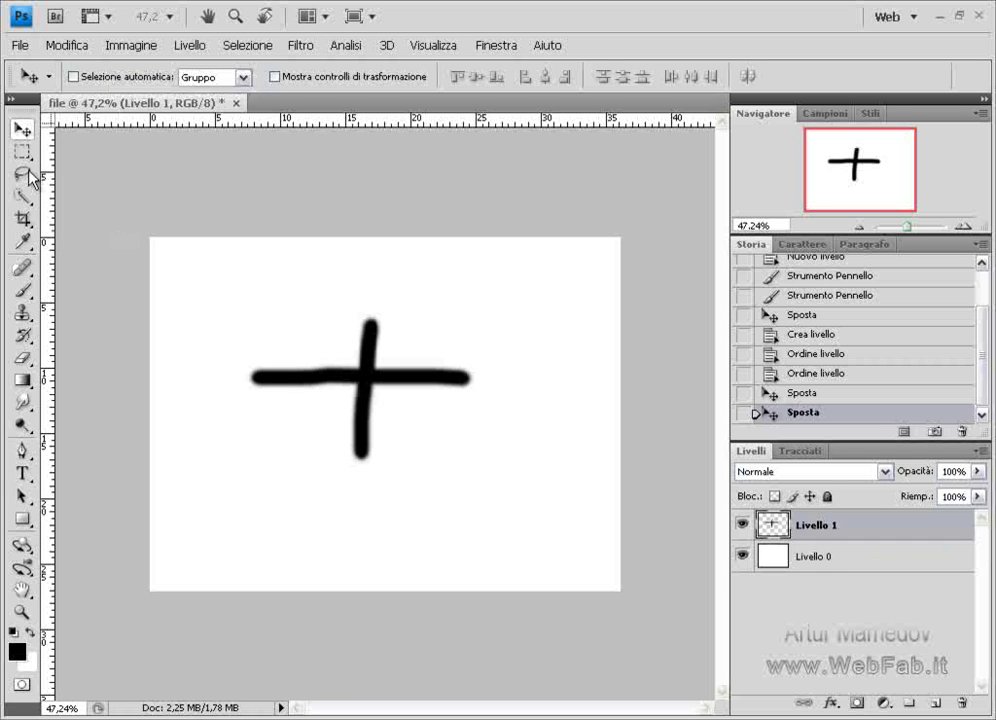
pyautogui.press('m')
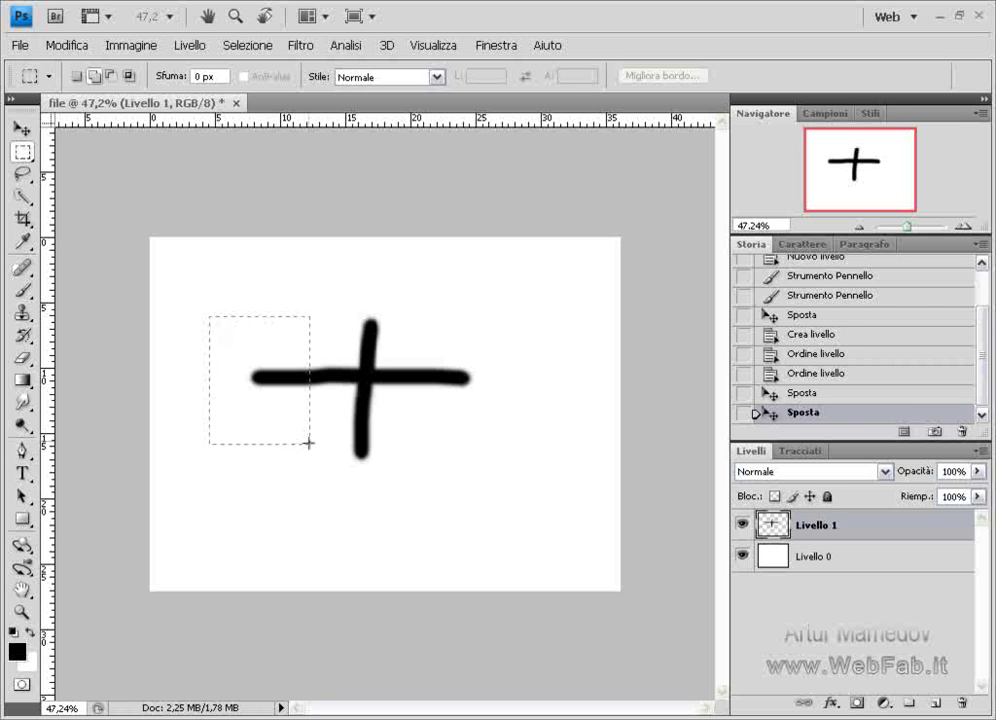
# Step: Select a rectangle left of the cross and paint seven black strokes clipped inside it
pyautogui.moveTo(308, 443); pyautogui.dragTo(309, 443)
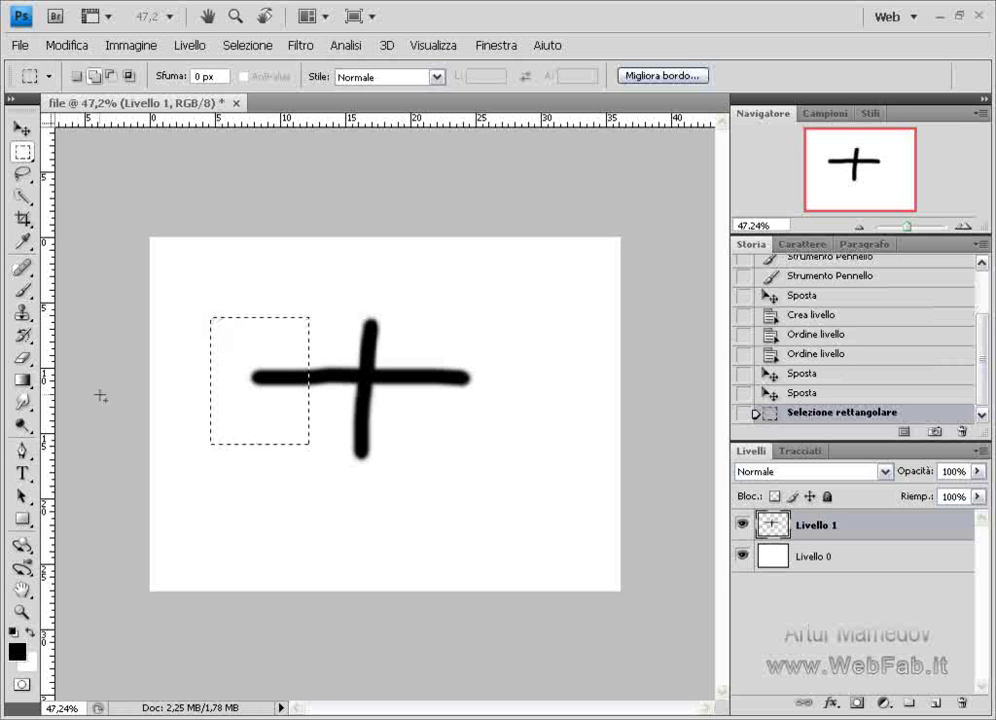
pyautogui.click(22, 290)
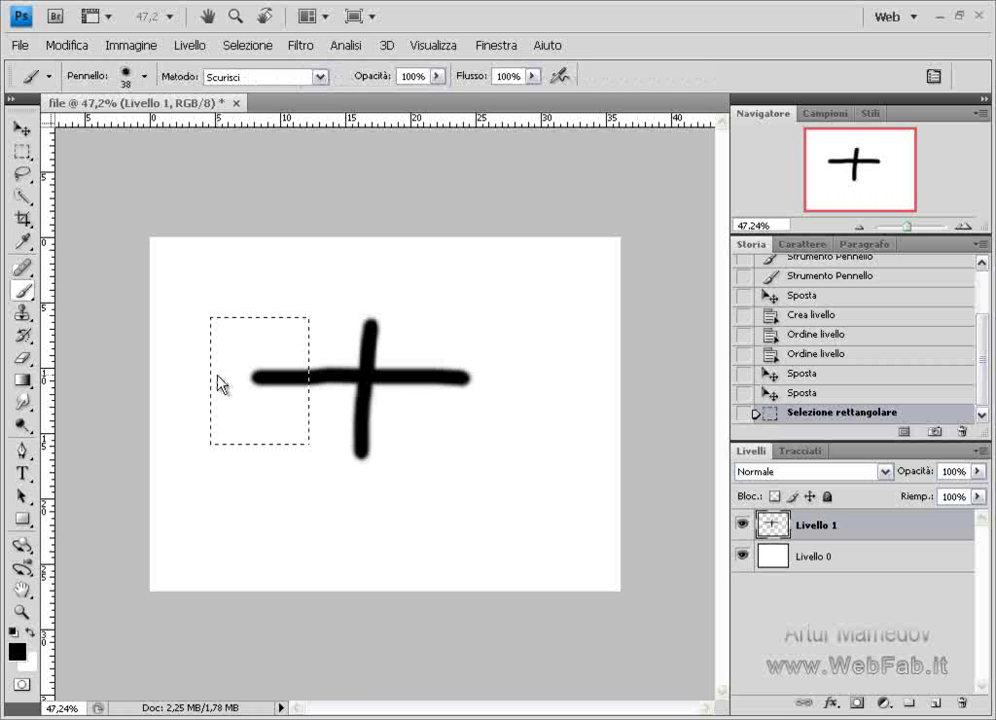
pyautogui.moveTo(196, 389); pyautogui.dragTo(327, 272)
pyautogui.moveTo(249, 352); pyautogui.dragTo(250, 445)
pyautogui.moveTo(175, 408); pyautogui.dragTo(329, 411)
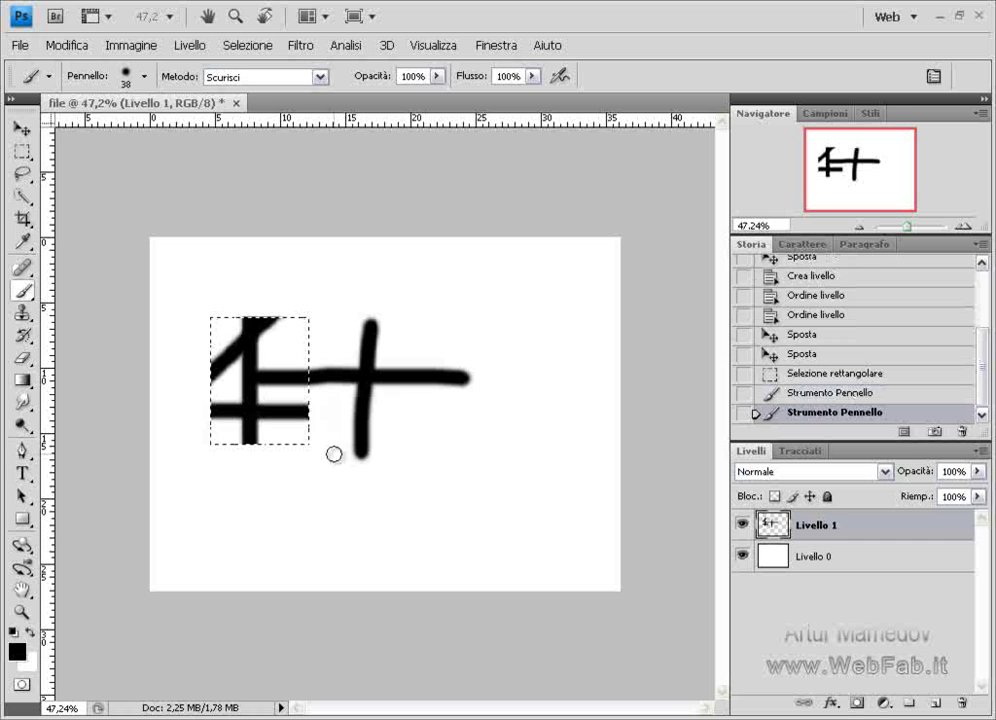
pyautogui.moveTo(212, 376)
pyautogui.mouseDown()
pyautogui.moveTo(288, 373)
pyautogui.moveTo(285, 318)
pyautogui.mouseUp()
pyautogui.moveTo(196, 324); pyautogui.dragTo(82, 258)
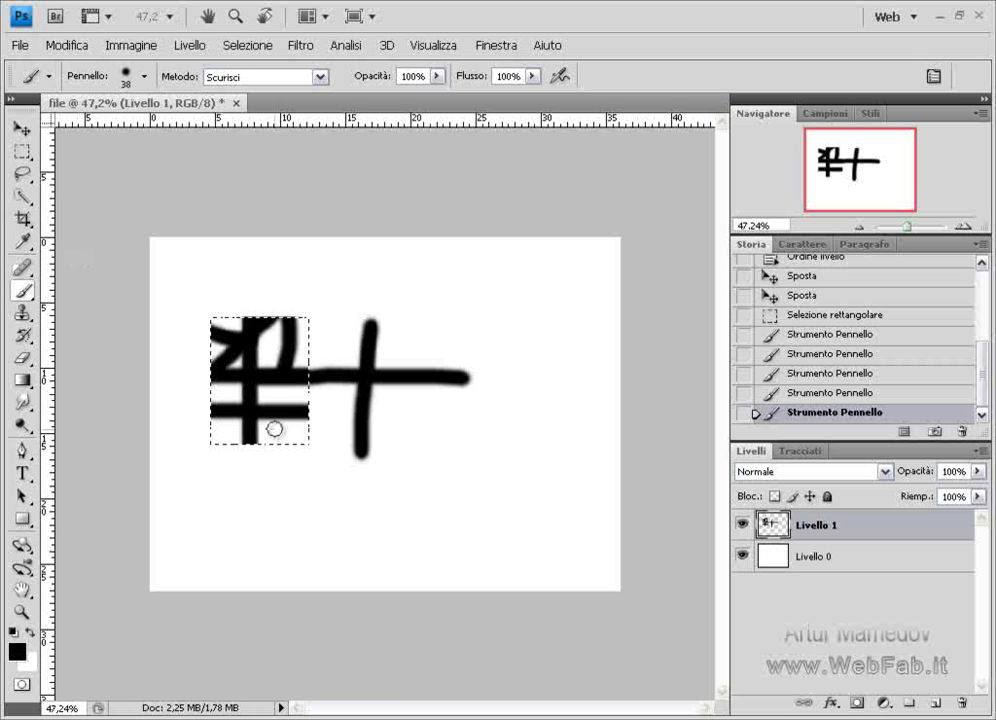
pyautogui.moveTo(268, 395); pyautogui.dragTo(285, 460)
pyautogui.moveTo(222, 411)
pyautogui.mouseDown()
pyautogui.moveTo(227, 475)
pyautogui.moveTo(249, 473)
pyautogui.mouseUp()
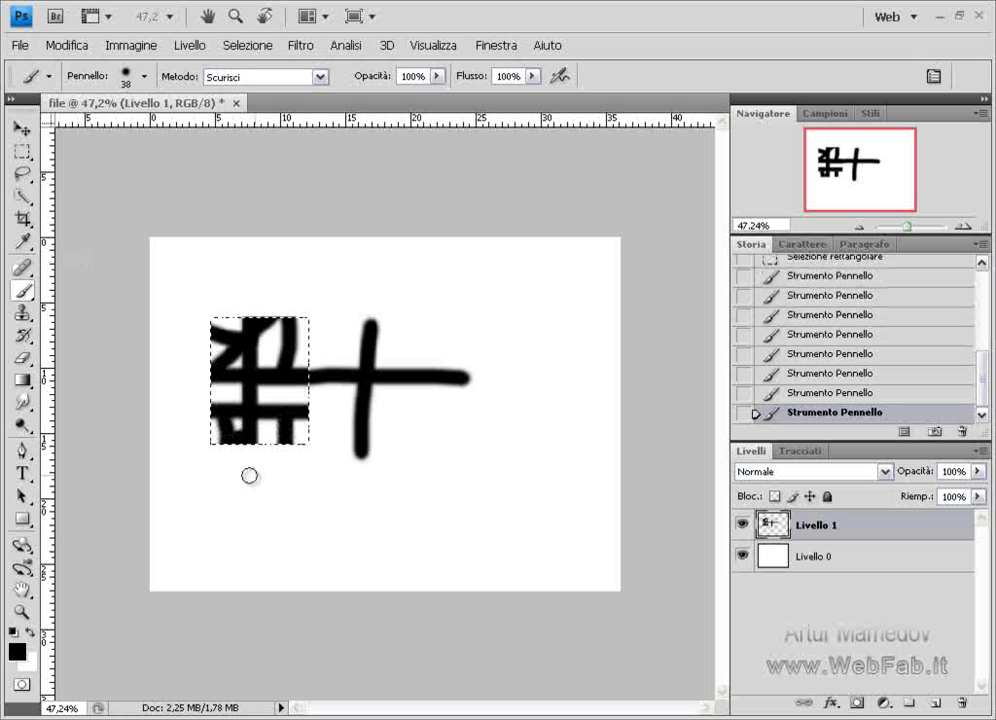
pyautogui.click(22, 150)
# Step: Try a Ctrl+T free transform on the selected strokes, then undo it in History
pyautogui.hotkey('ctrl', 't')
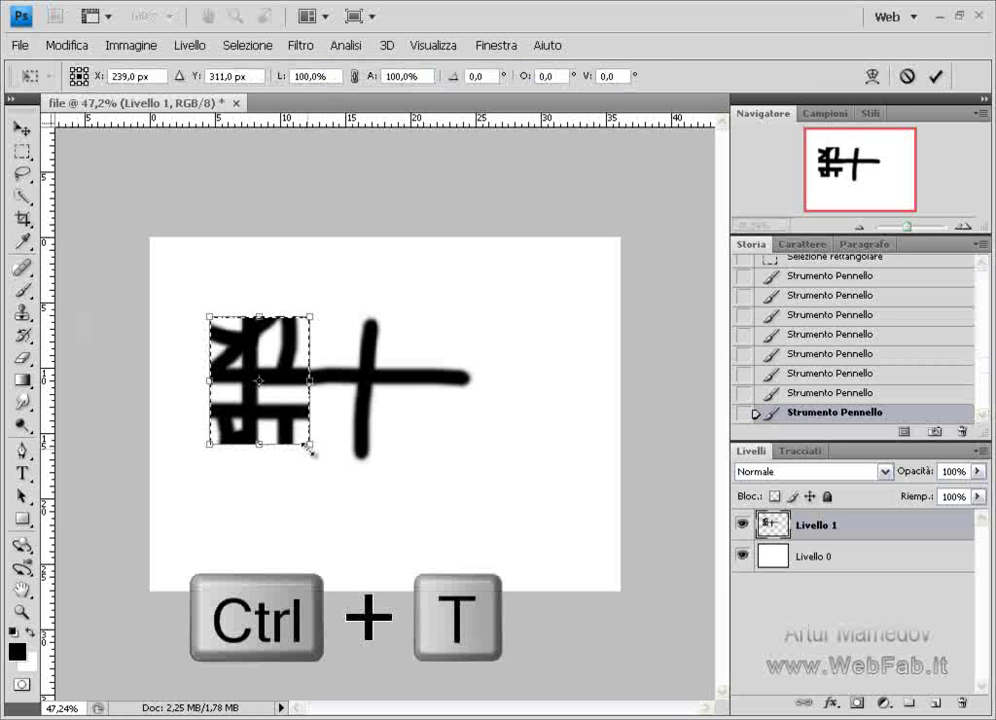
pyautogui.moveTo(309, 444)
pyautogui.mouseDown()
pyautogui.moveTo(534, 553)
pyautogui.moveTo(272, 377)
pyautogui.mouseUp()
pyautogui.press('Return')
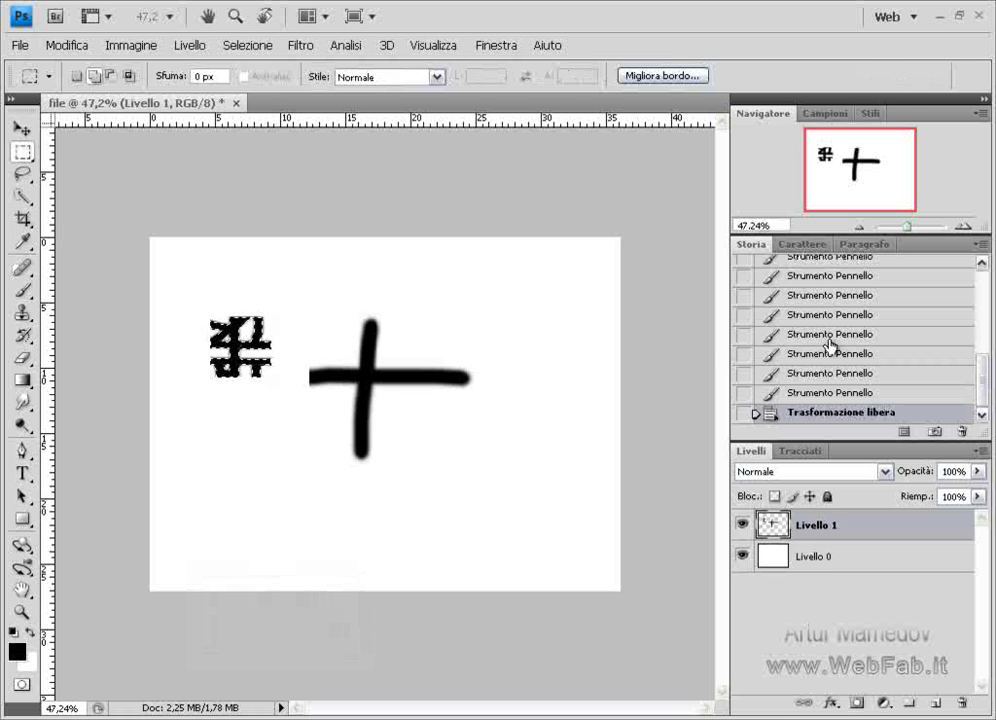
pyautogui.click(825, 392)
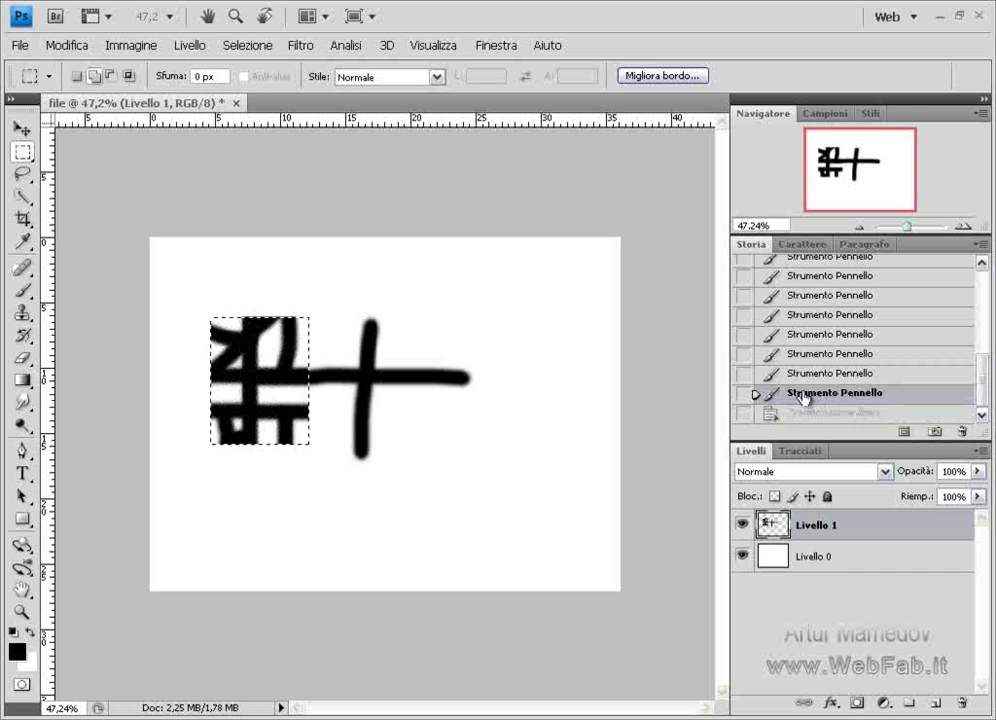
# Step: Use Trasformazione libera to scale the selected strokes to 70.6% × 50.2% and commit
pyautogui.rightClick(247, 381)
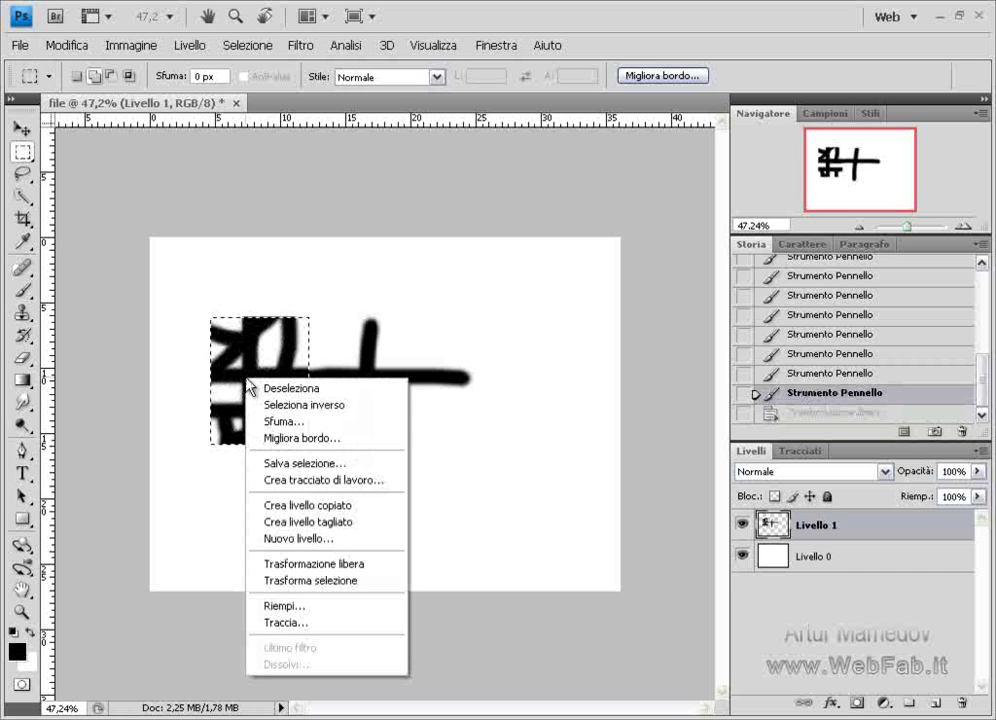
pyautogui.click(322, 566)
pyautogui.moveTo(309, 444)
pyautogui.mouseDown()
pyautogui.moveTo(376, 487)
pyautogui.moveTo(280, 381)
pyautogui.mouseUp()
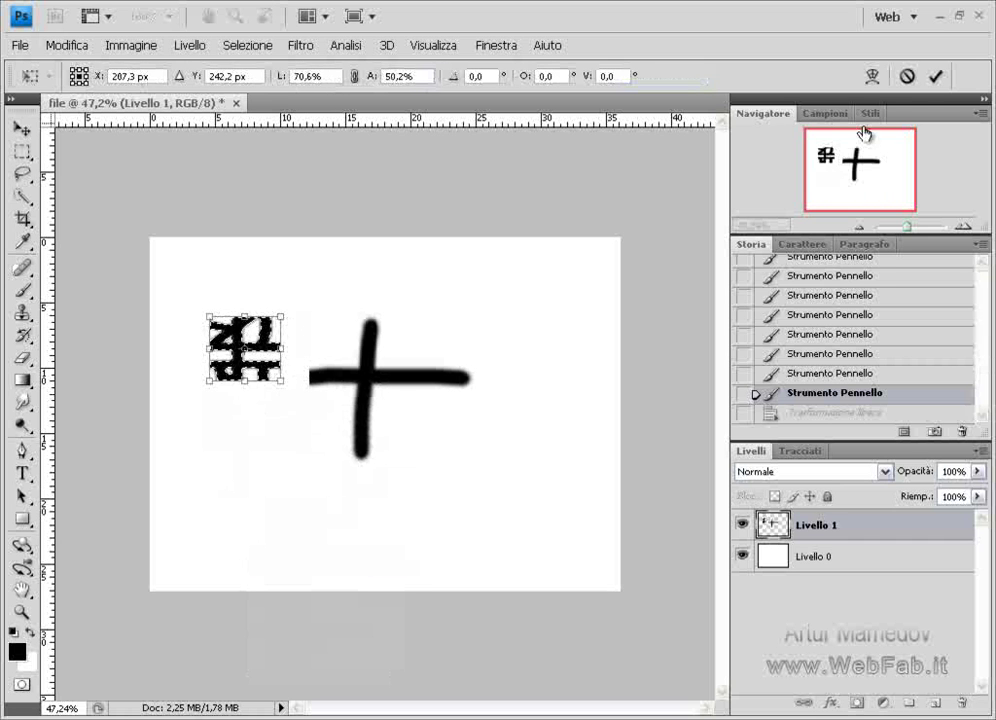
pyautogui.click(936, 78)
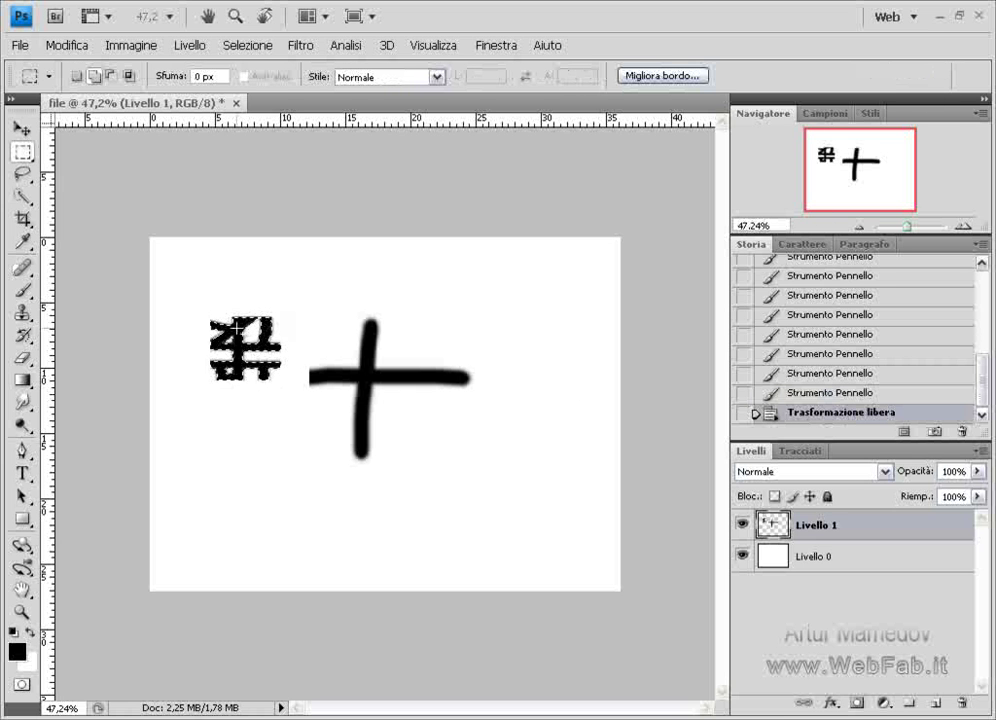
pyautogui.rightClick(22, 153)
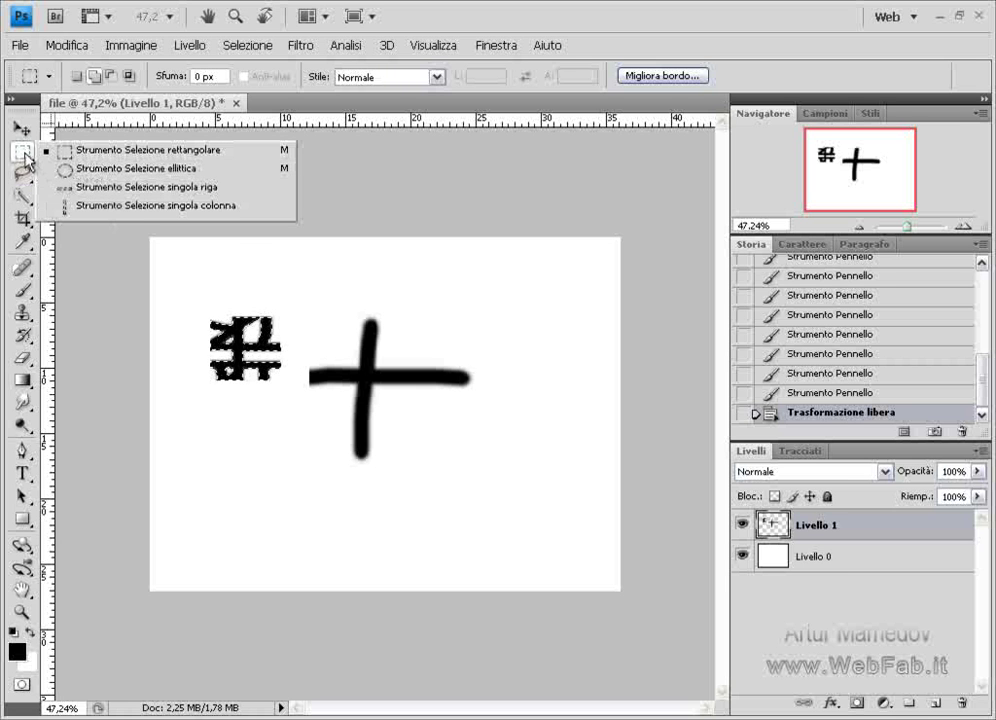
# Step: Draw an elliptical selection above right of the cross, then a freehand lasso selection below left
pyautogui.click(75, 170)
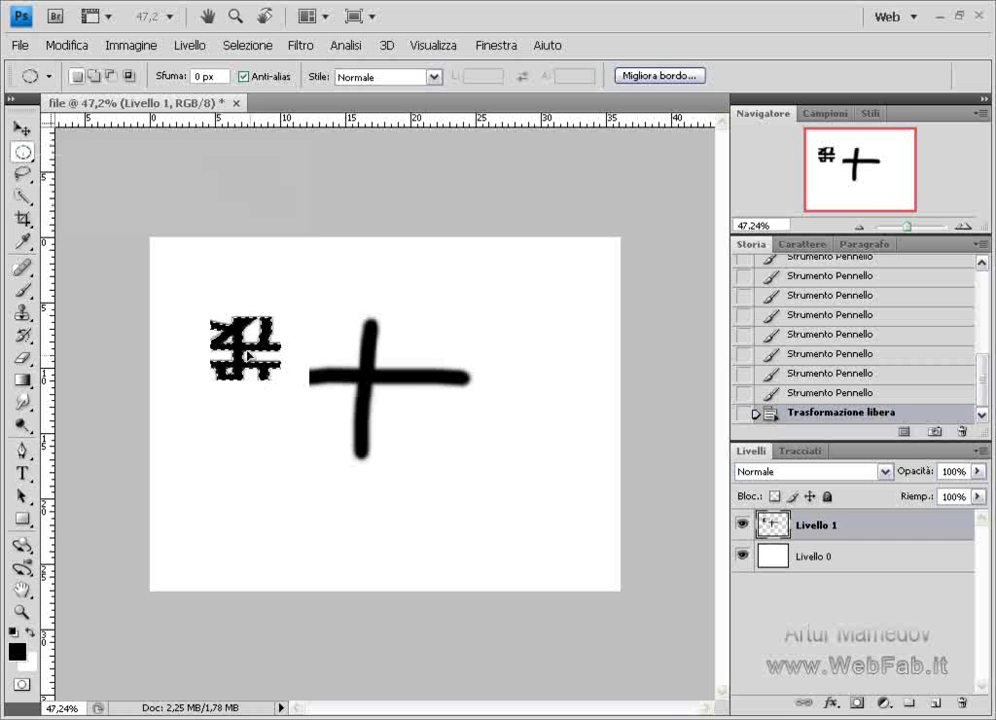
pyautogui.moveTo(470, 325); pyautogui.dragTo(513, 350)
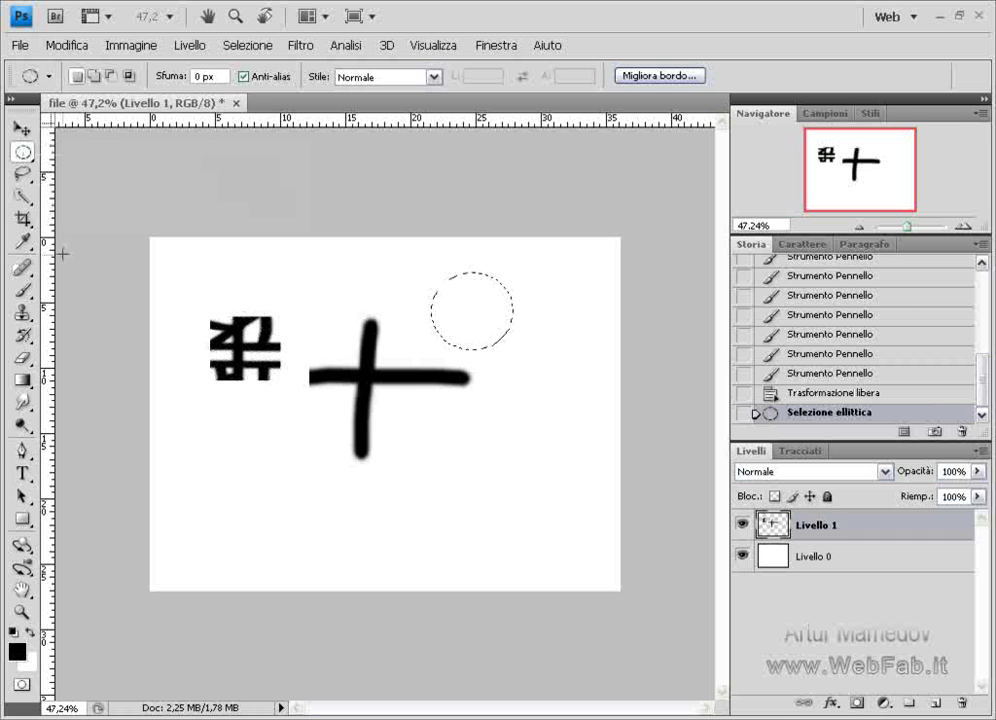
pyautogui.click(21, 155)
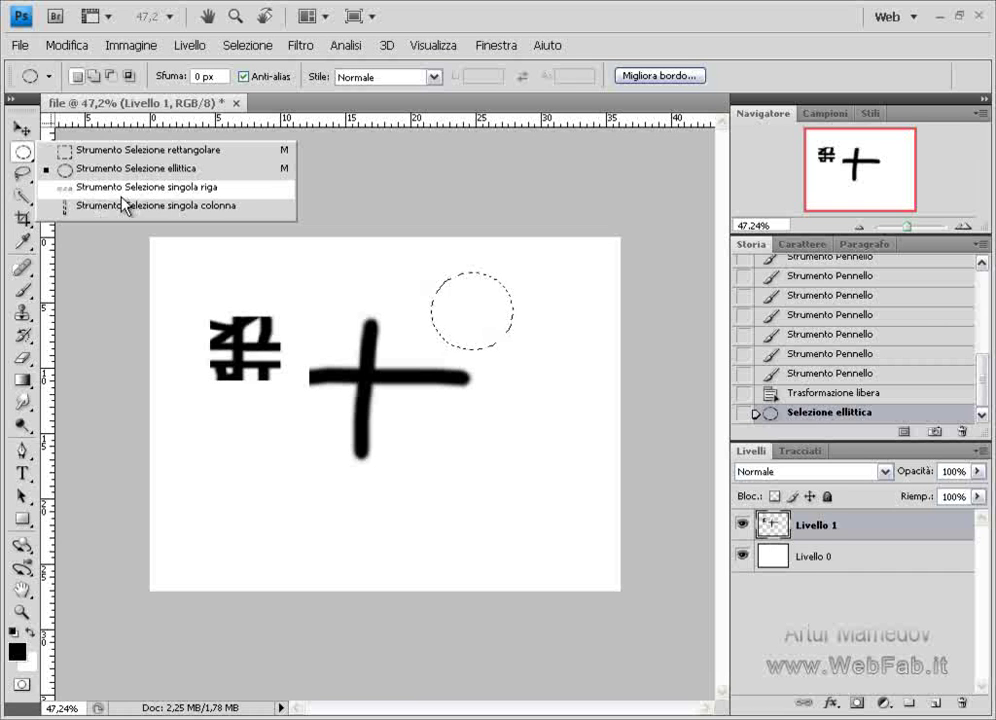
pyautogui.click(29, 180)
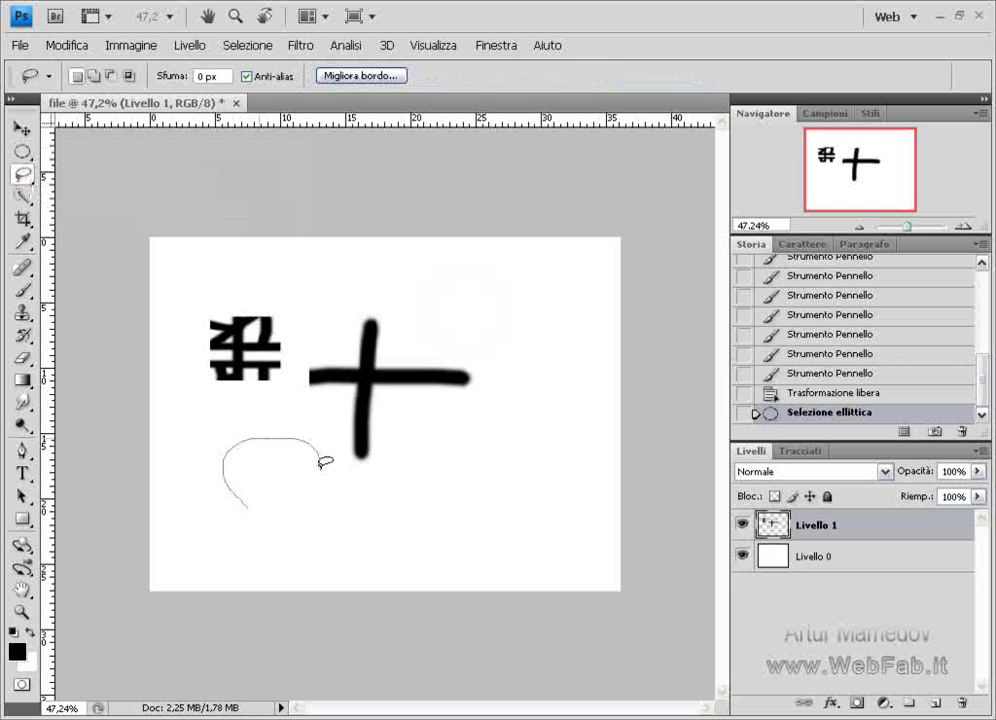
pyautogui.moveTo(320, 441); pyautogui.dragTo(305, 533)
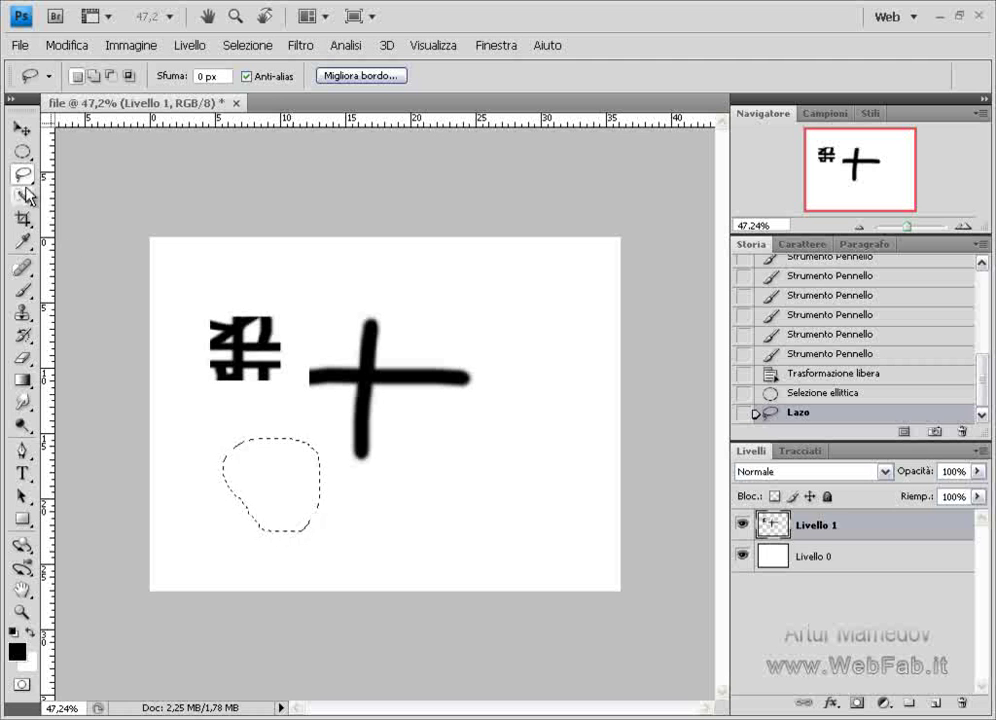
# Step: Make a triangular Polygonal Lasso selection above and right of the cross
pyautogui.rightClick(22, 174)
pyautogui.click(120, 191)
pyautogui.click(358, 283)
pyautogui.click(519, 286)
pyautogui.click(519, 381)
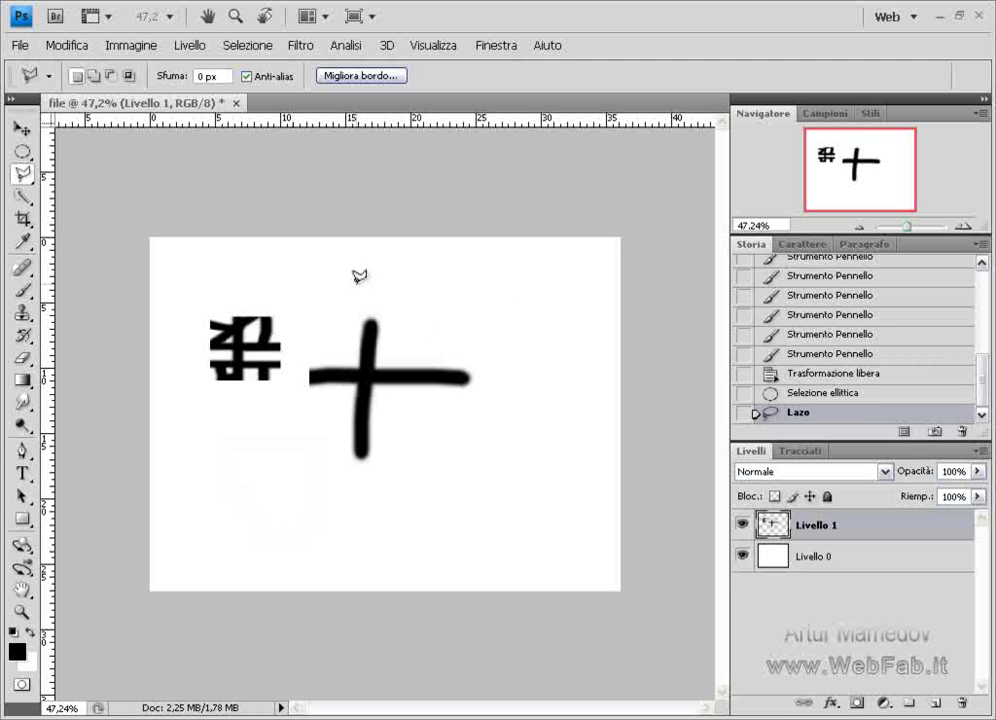
pyautogui.click(358, 283)
pyautogui.rightClick(23, 178)
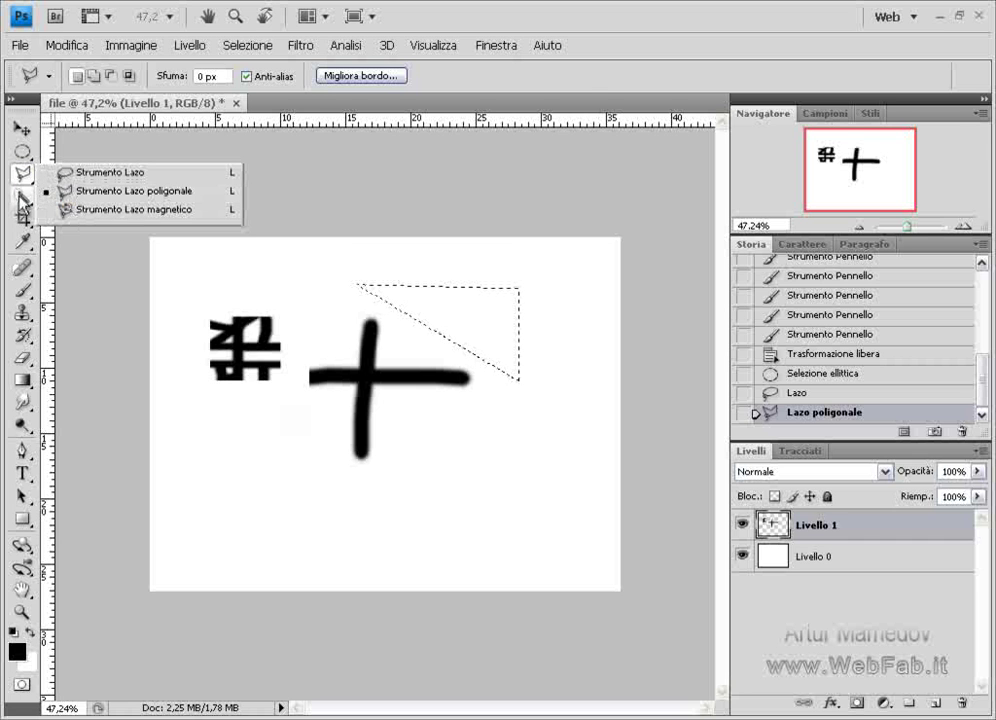
pyautogui.click(20, 196)
# Step: Quick-select the area below right of the cross and add more to it
pyautogui.rightClick(21, 197)
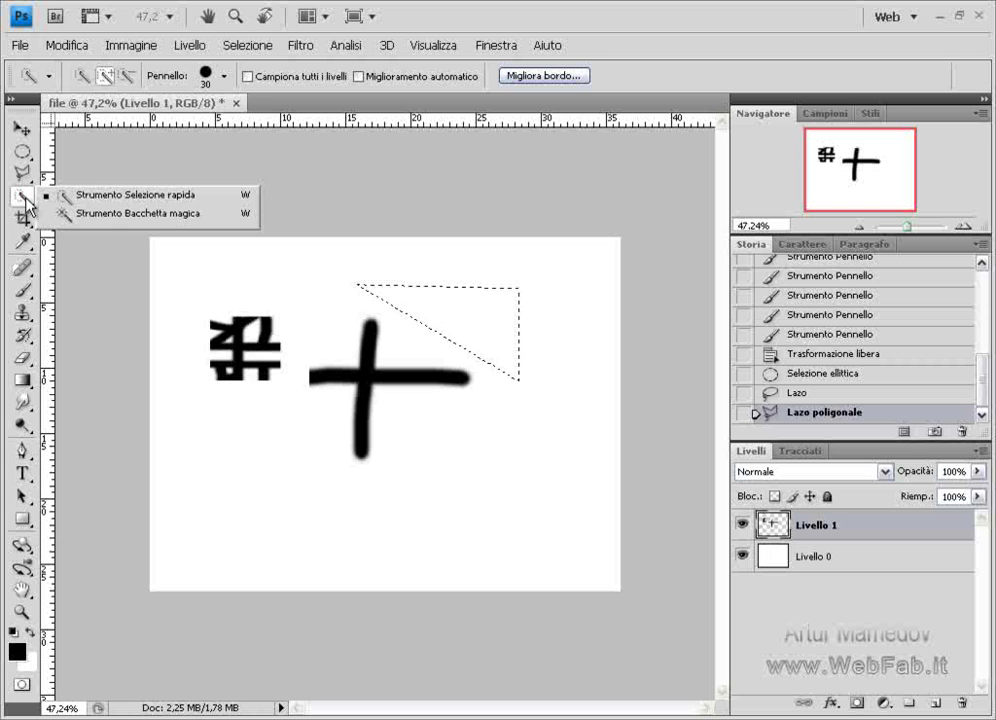
pyautogui.click(87, 197)
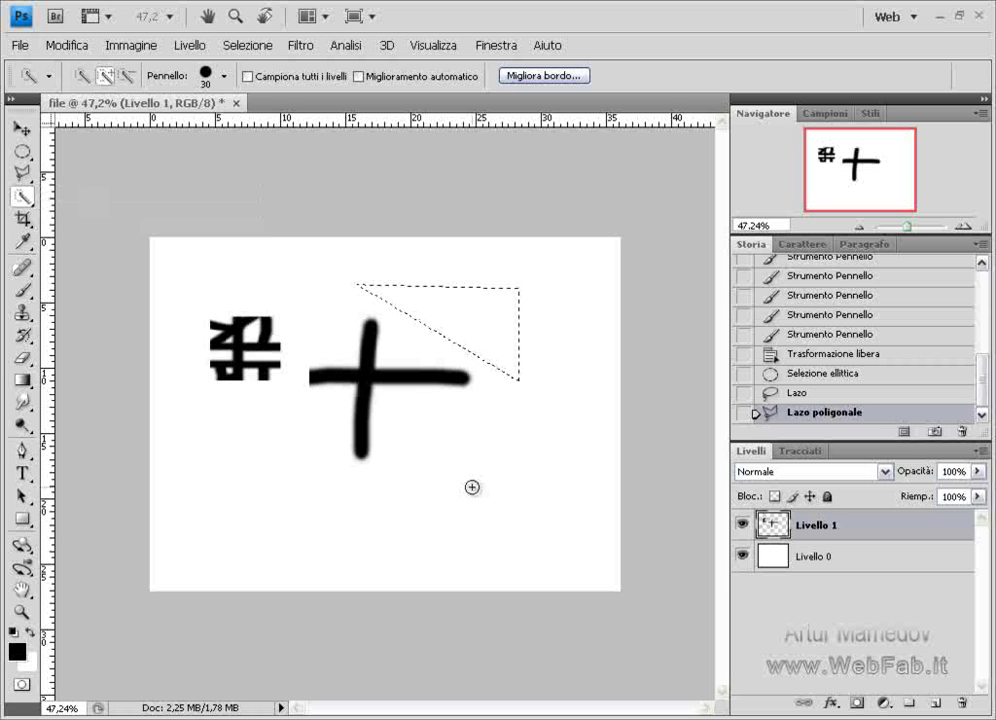
pyautogui.moveTo(471, 485); pyautogui.dragTo(454, 466)
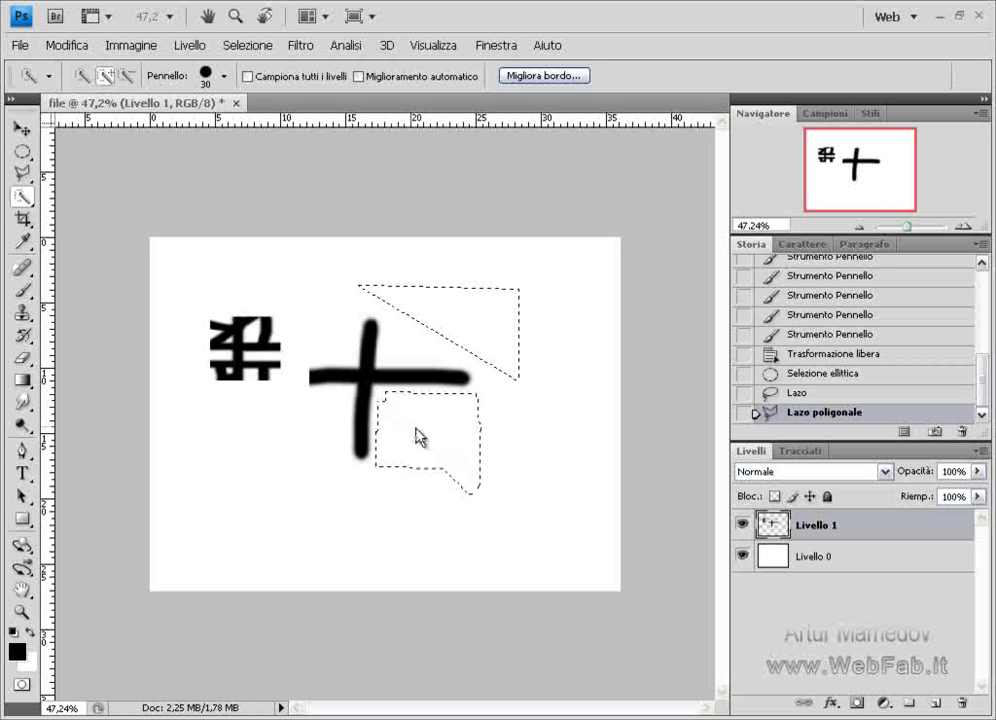
pyautogui.click(395, 418)
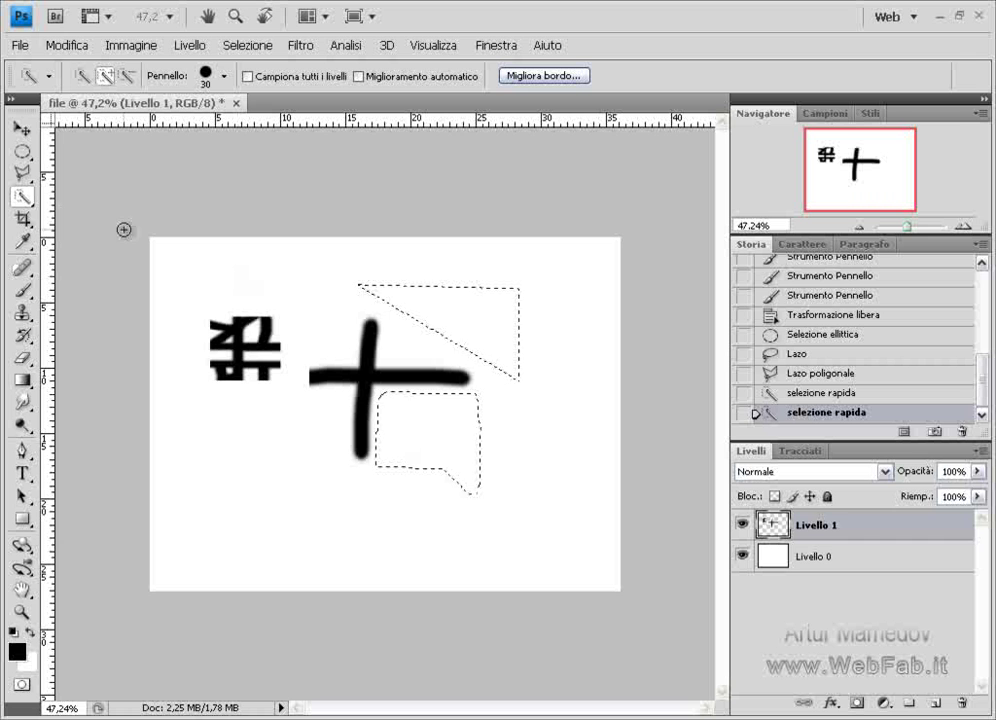
# Step: Select the black cross with the Magic Wand, then deselect everything
pyautogui.rightClick(27, 204)
pyautogui.click(90, 214)
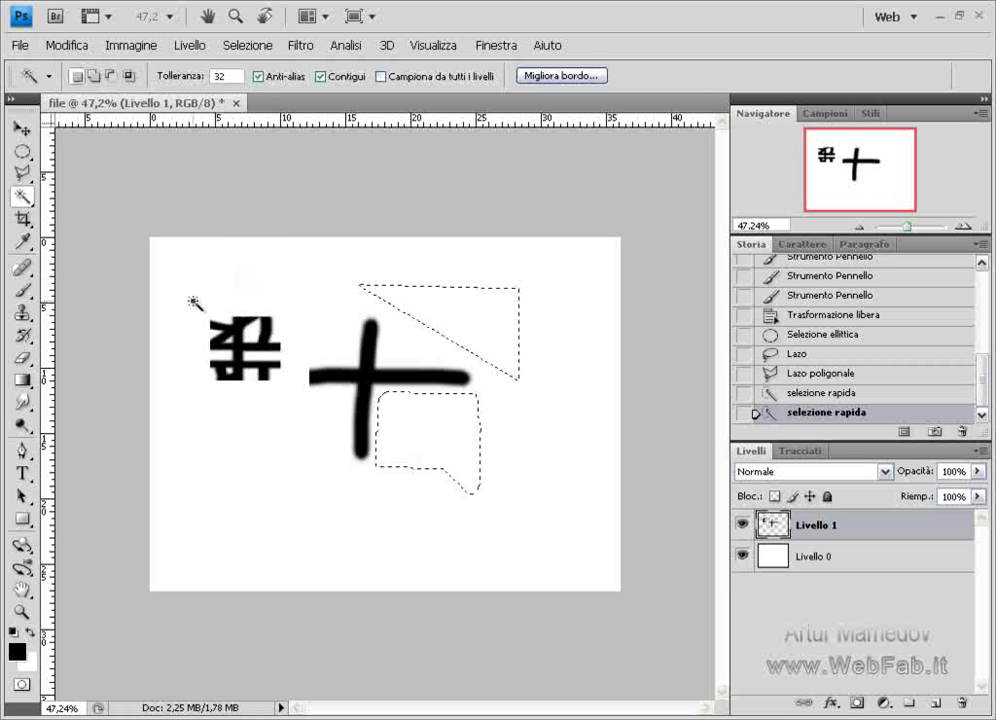
pyautogui.hotkey('ctrl', 'd')
pyautogui.click(365, 379)
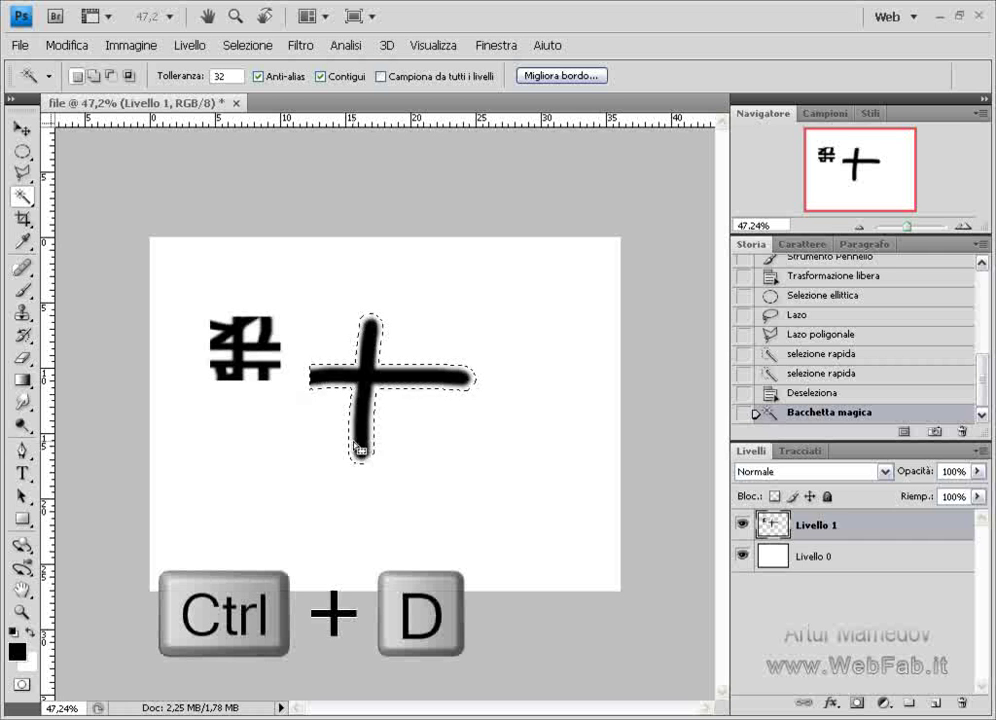
pyautogui.hotkey('ctrl', 'd')
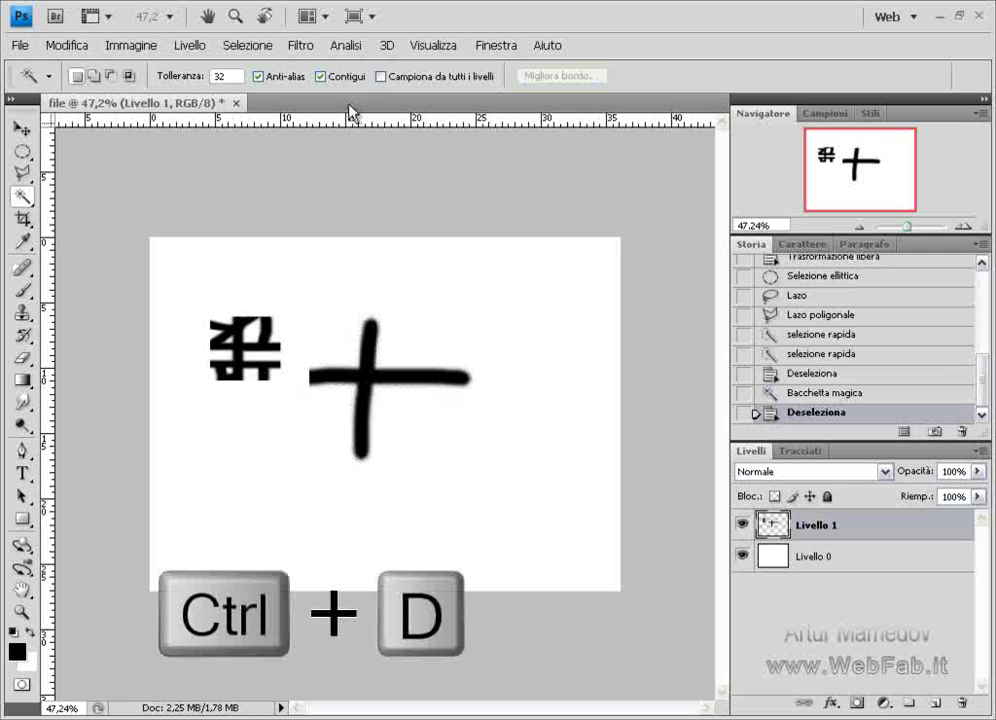
pyautogui.click(257, 45)
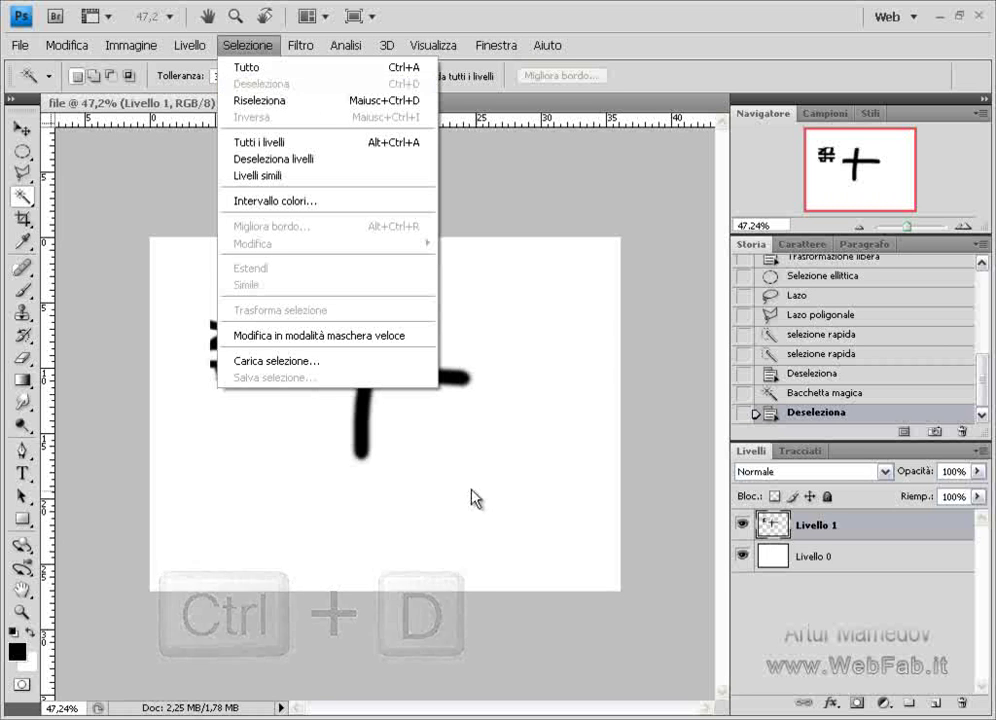
pyautogui.click(246, 318)
pyautogui.click(24, 222)
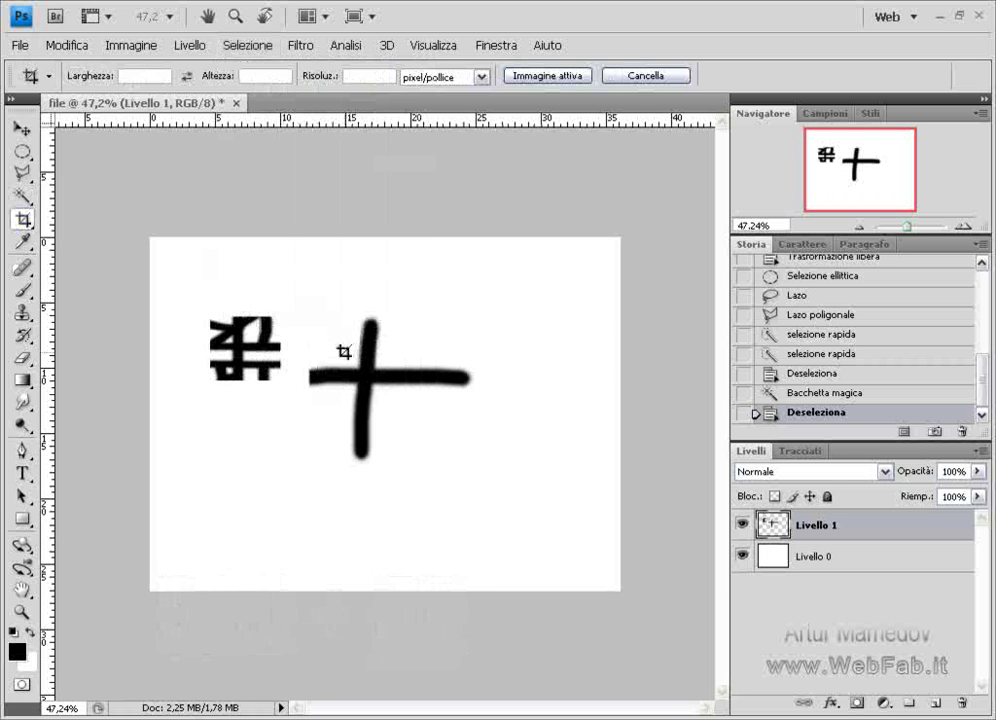
# Step: Crop the canvas to most of the image, trimming a strip off the top
pyautogui.moveTo(153, 259); pyautogui.dragTo(613, 585)
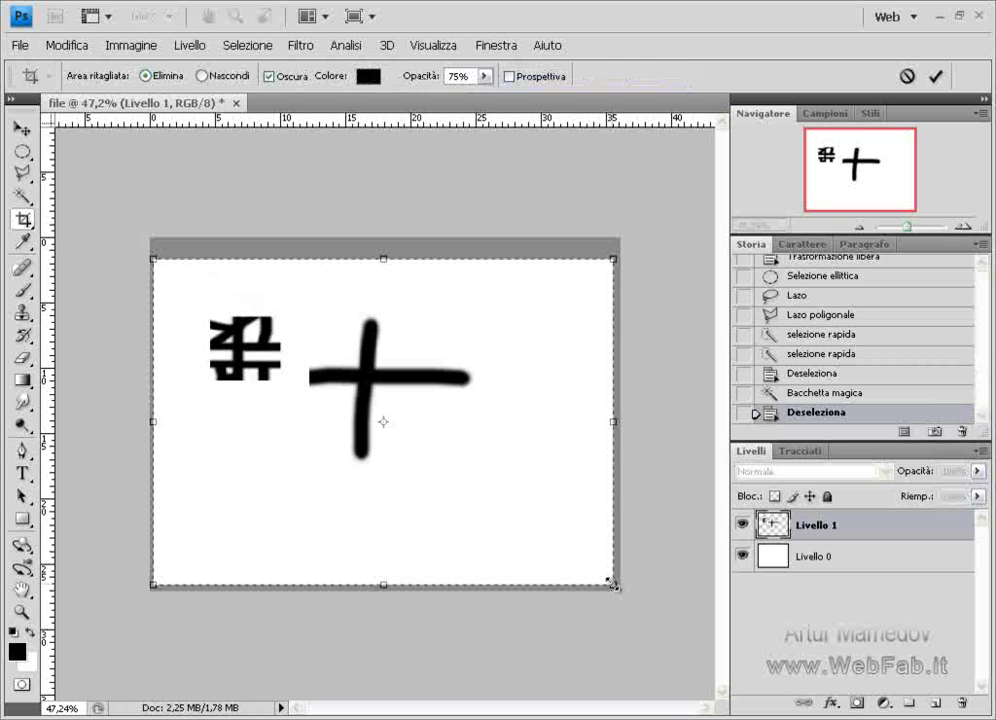
pyautogui.press('Return')
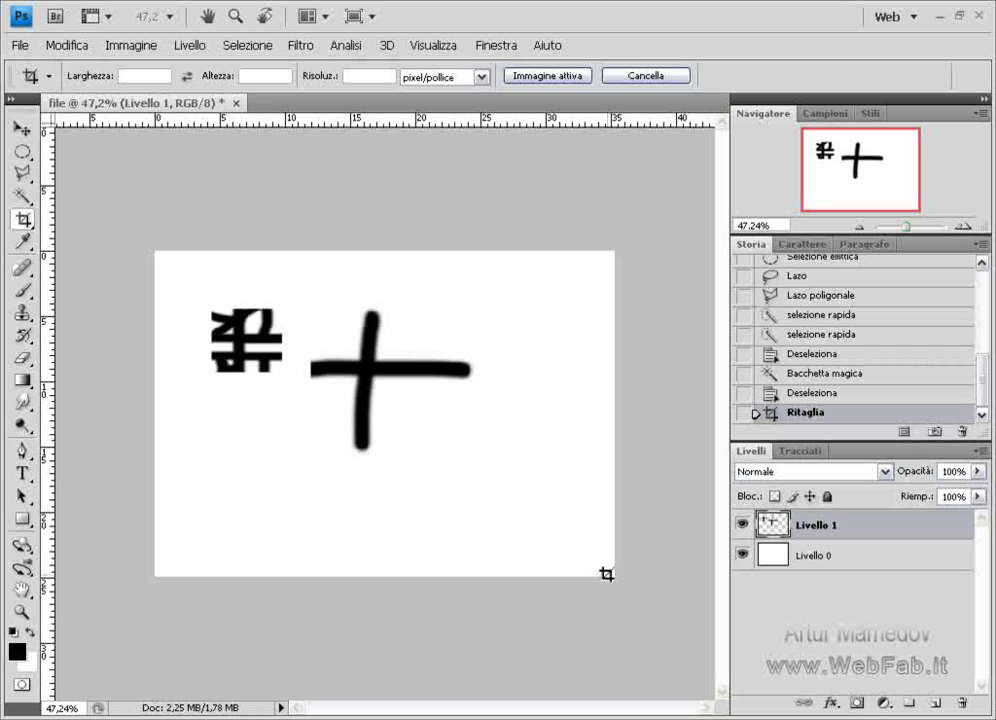
pyautogui.rightClick(19, 222)
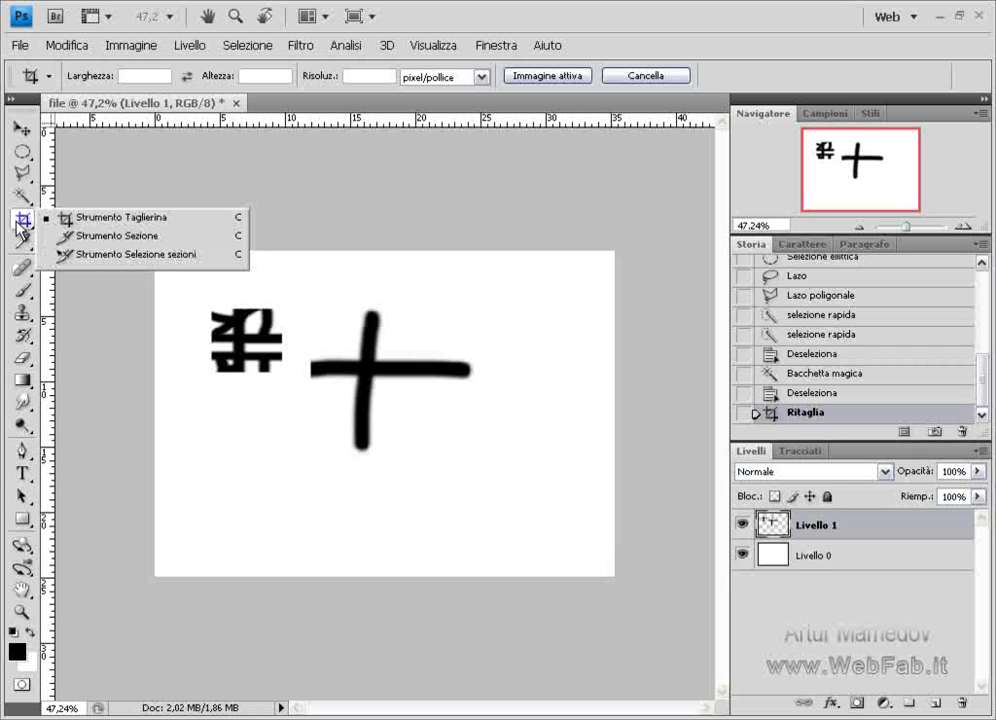
# Step: Draw a new web slice around the cross and shift its left edge rightward
pyautogui.click(80, 236)
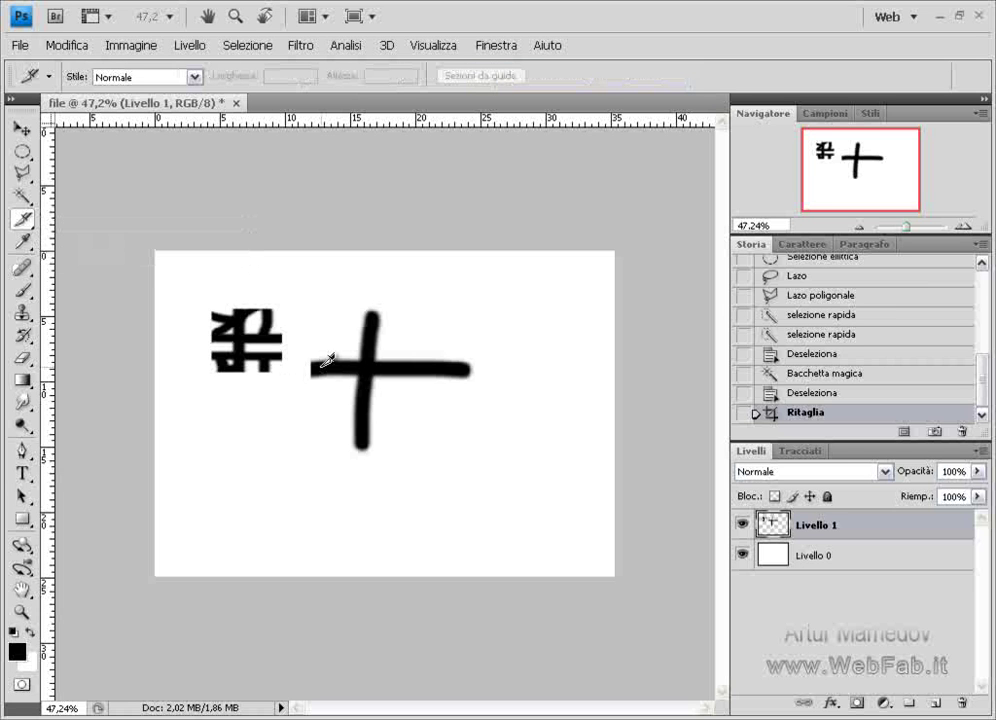
pyautogui.moveTo(291, 338); pyautogui.dragTo(614, 581)
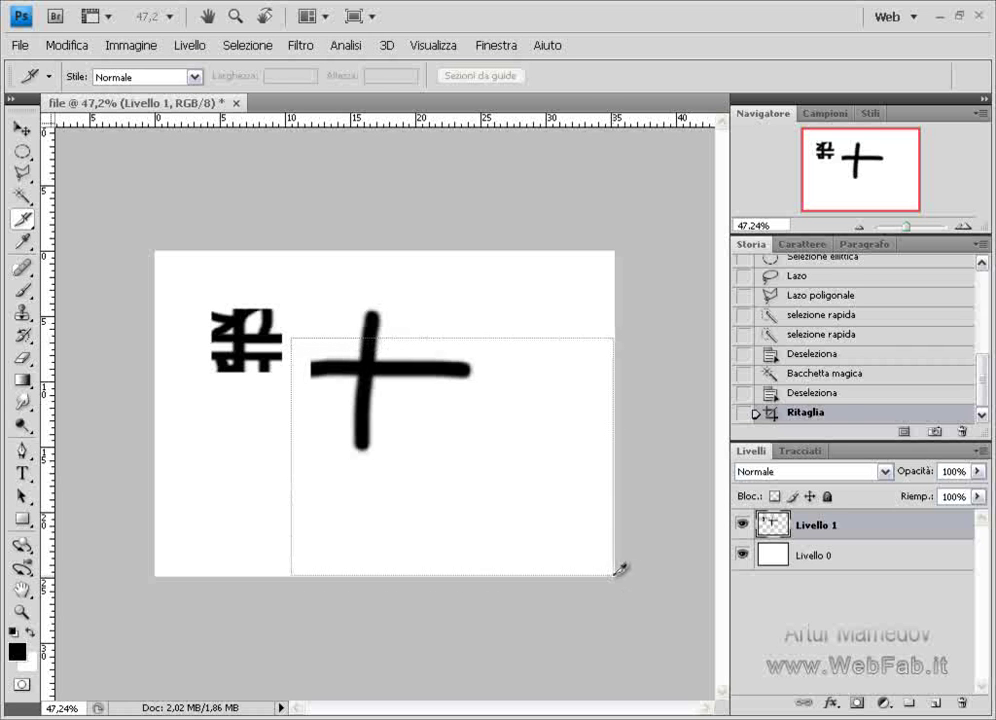
pyautogui.moveTo(616, 580); pyautogui.dragTo(616, 580)
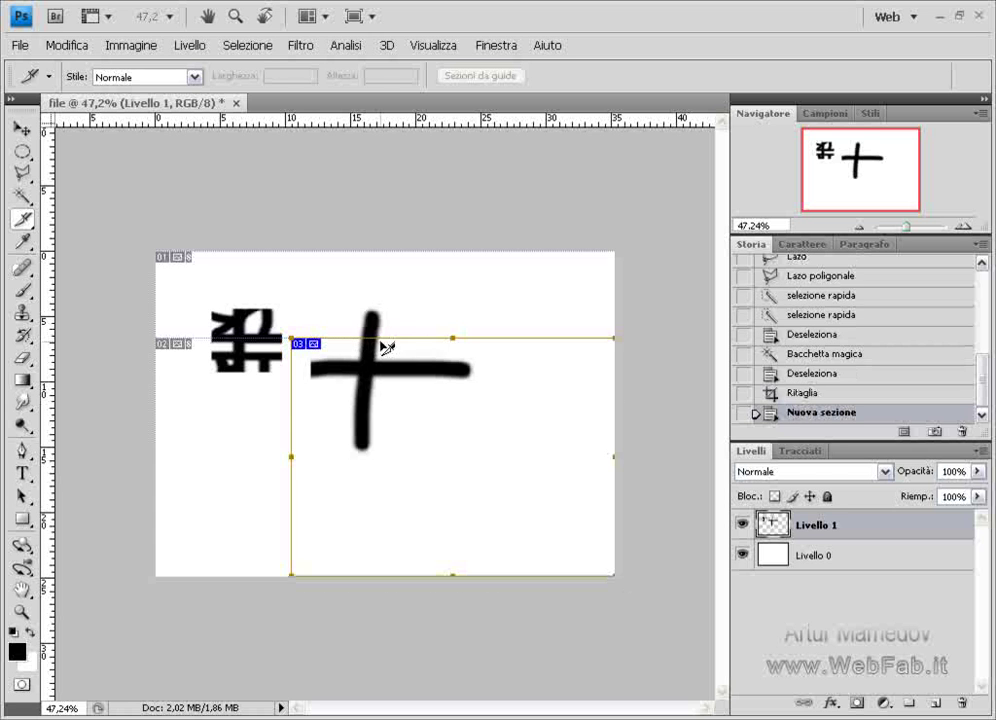
pyautogui.moveTo(289, 457); pyautogui.dragTo(377, 456)
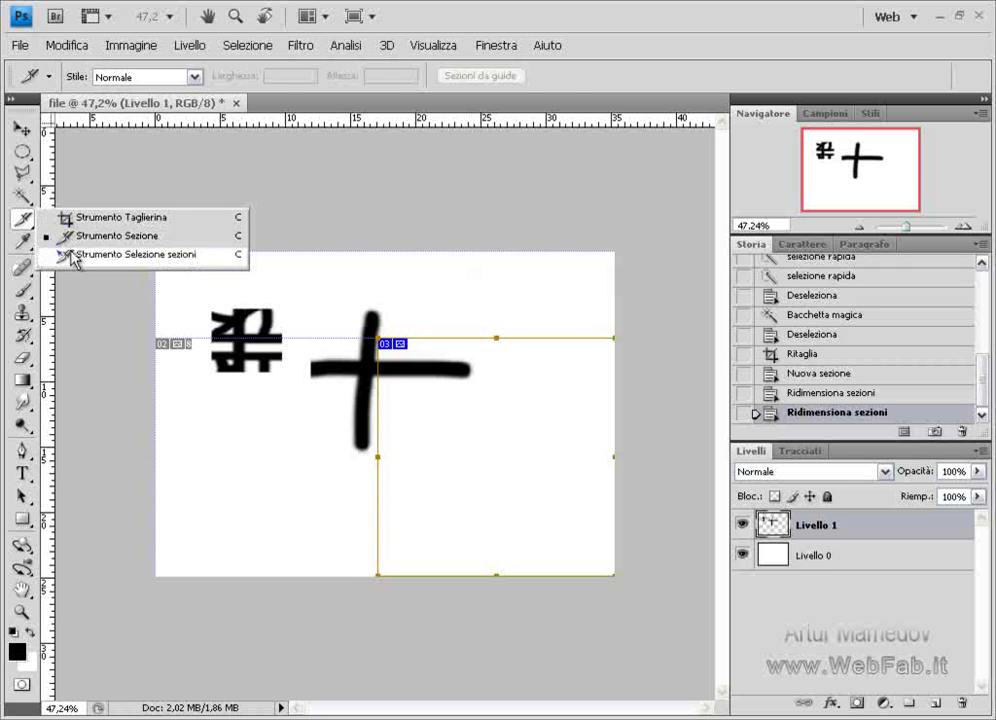
# Step: With Slice Select, enlarge slice 03 leftward and upward
pyautogui.moveTo(22, 219); pyautogui.dragTo(80, 258)
pyautogui.click(334, 263)
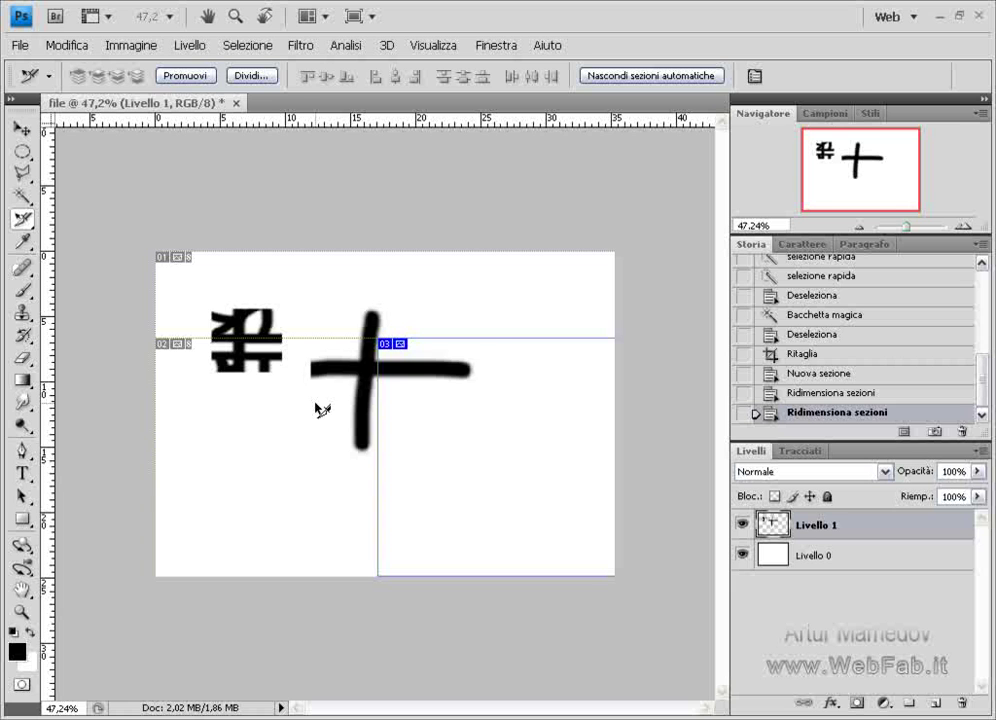
pyautogui.click(482, 418)
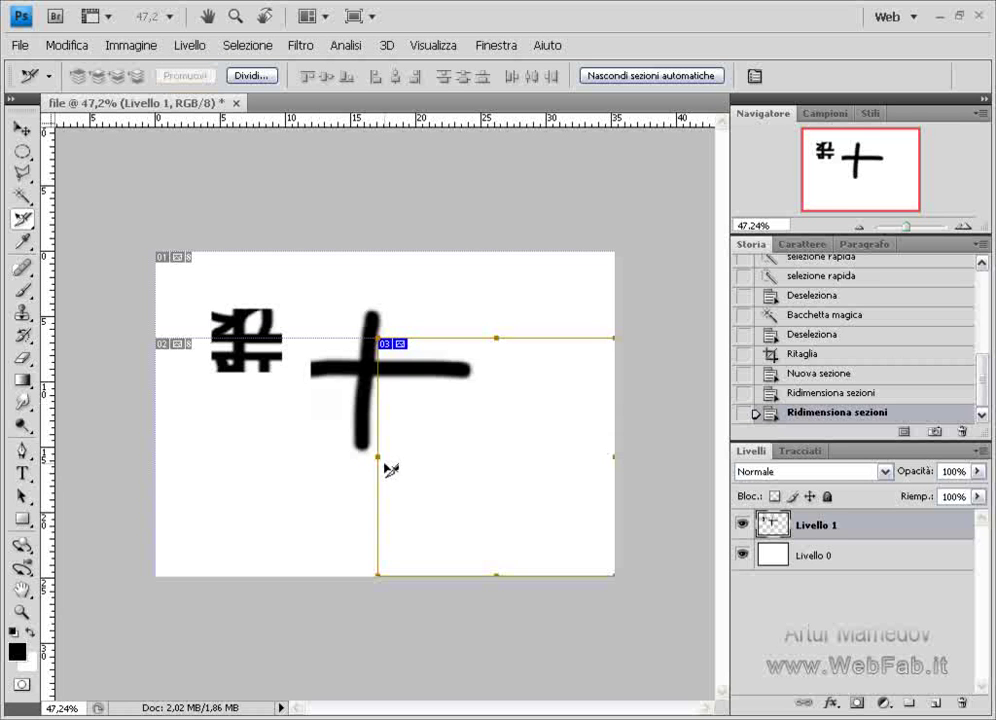
pyautogui.moveTo(378, 456); pyautogui.dragTo(307, 456)
pyautogui.moveTo(460, 337); pyautogui.dragTo(462, 296)
pyautogui.click(19, 45)
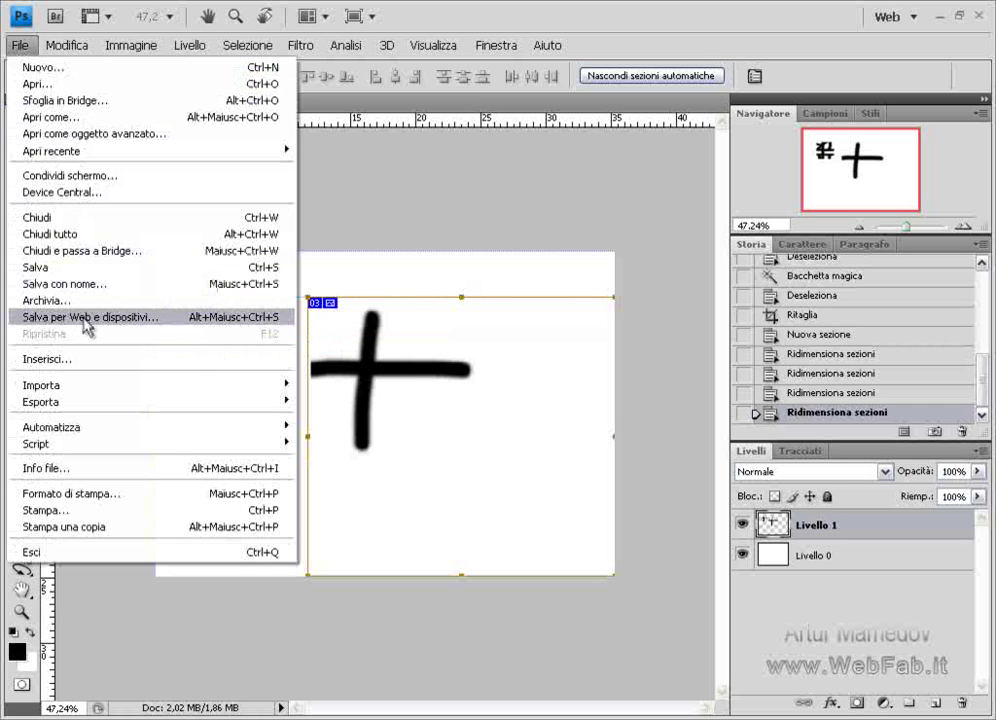
pyautogui.click(373, 378)
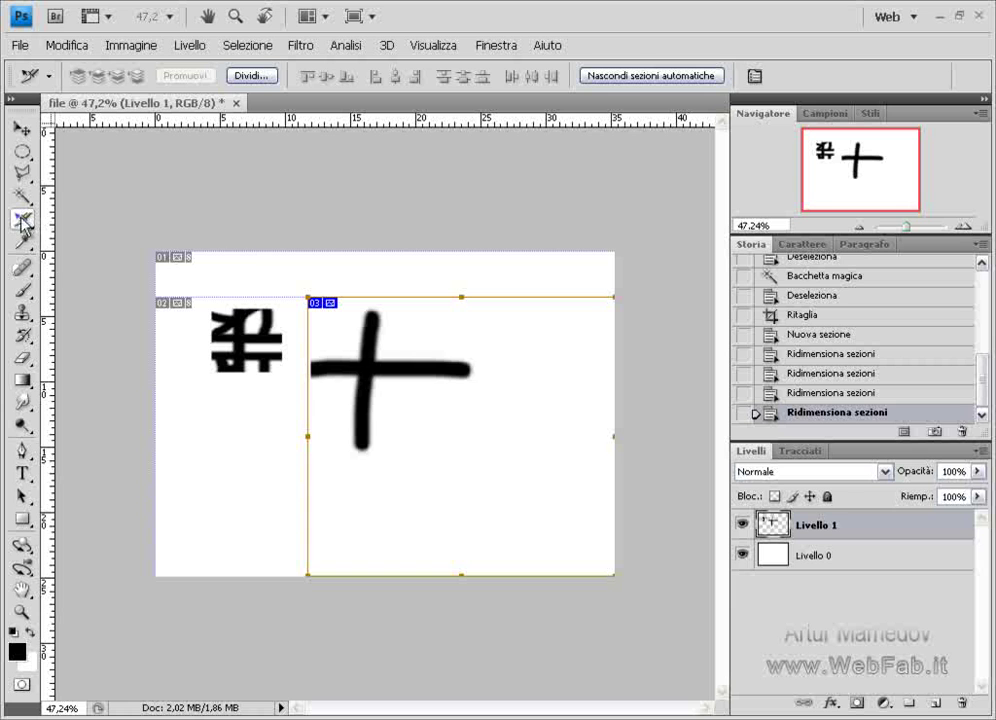
pyautogui.moveTo(24, 220); pyautogui.dragTo(80, 213)
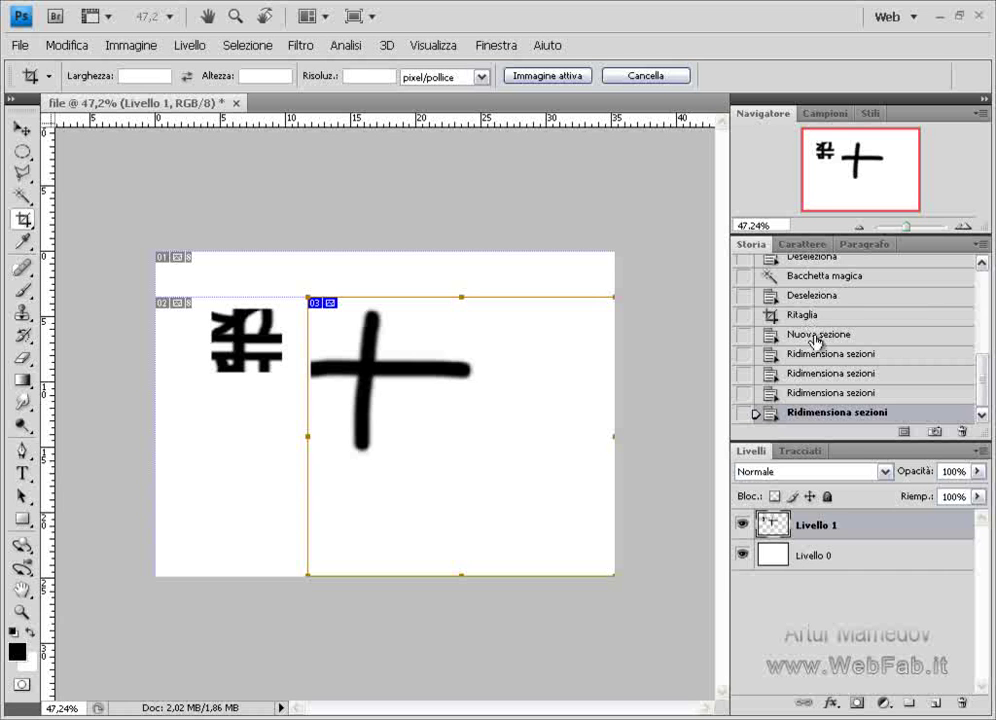
# Step: Revert History to the earlier Deseleziona state, before the crop and slices
pyautogui.click(810, 295)
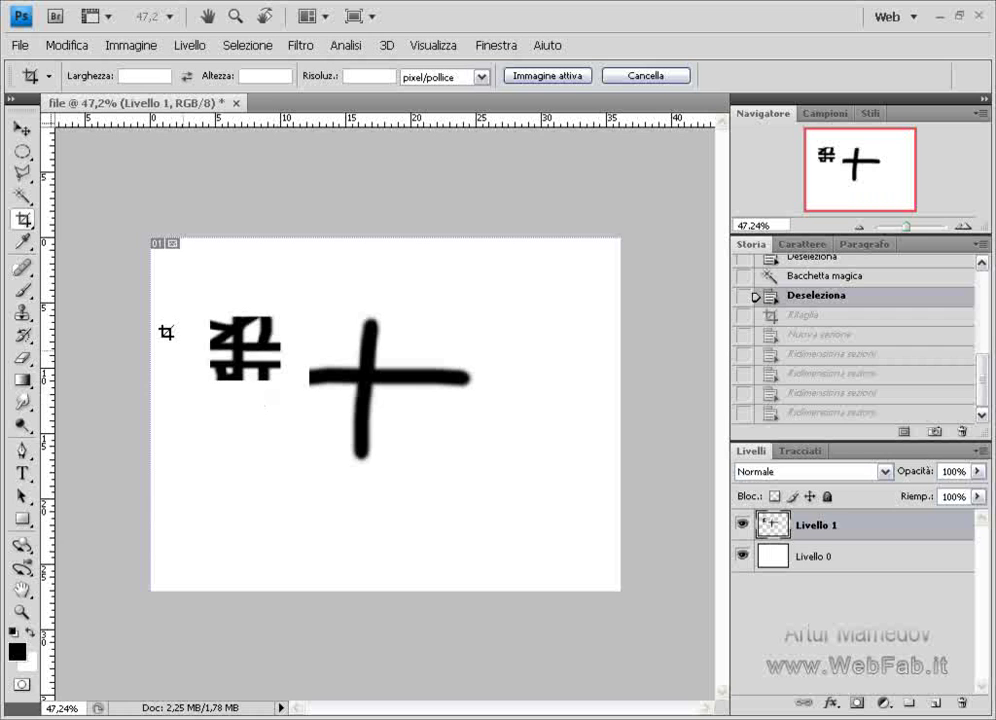
pyautogui.scroll(1, 826, 354)
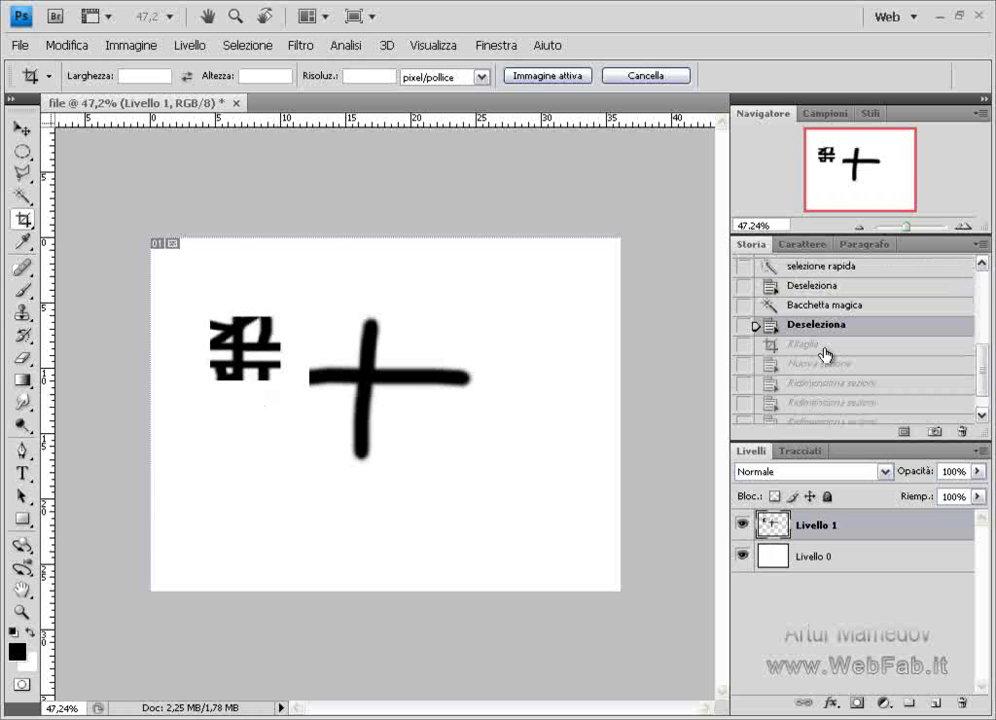
pyautogui.click(808, 290)
pyautogui.scroll(3, 808, 340)
# Step: Sample the light grey pasteboard as the foreground colour with the Eyedropper
pyautogui.click(22, 241)
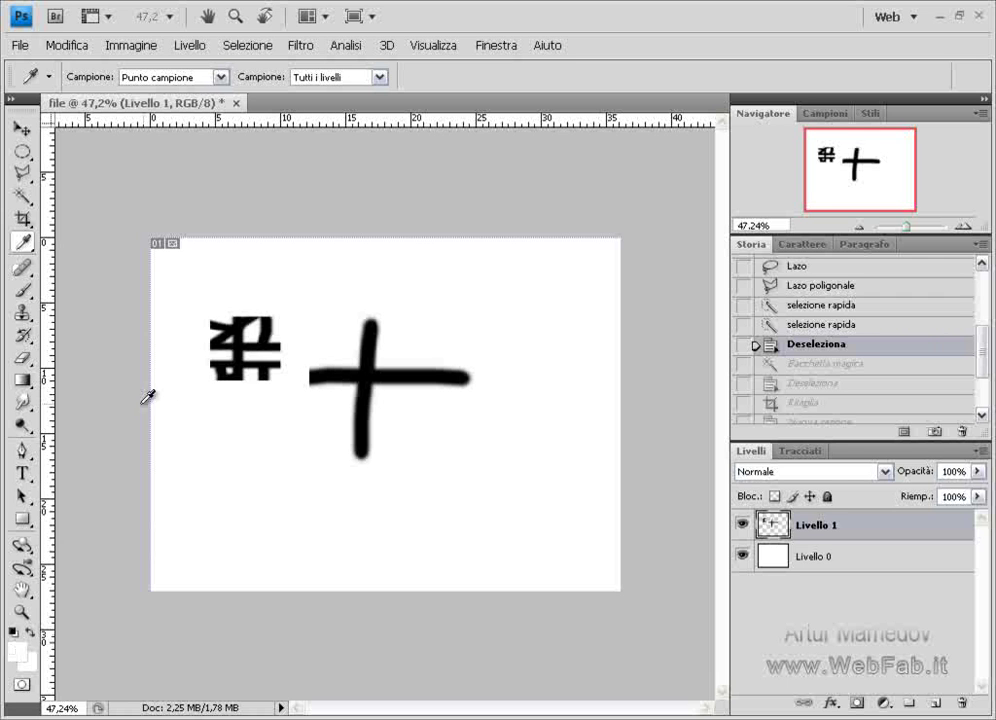
pyautogui.click(113, 505)
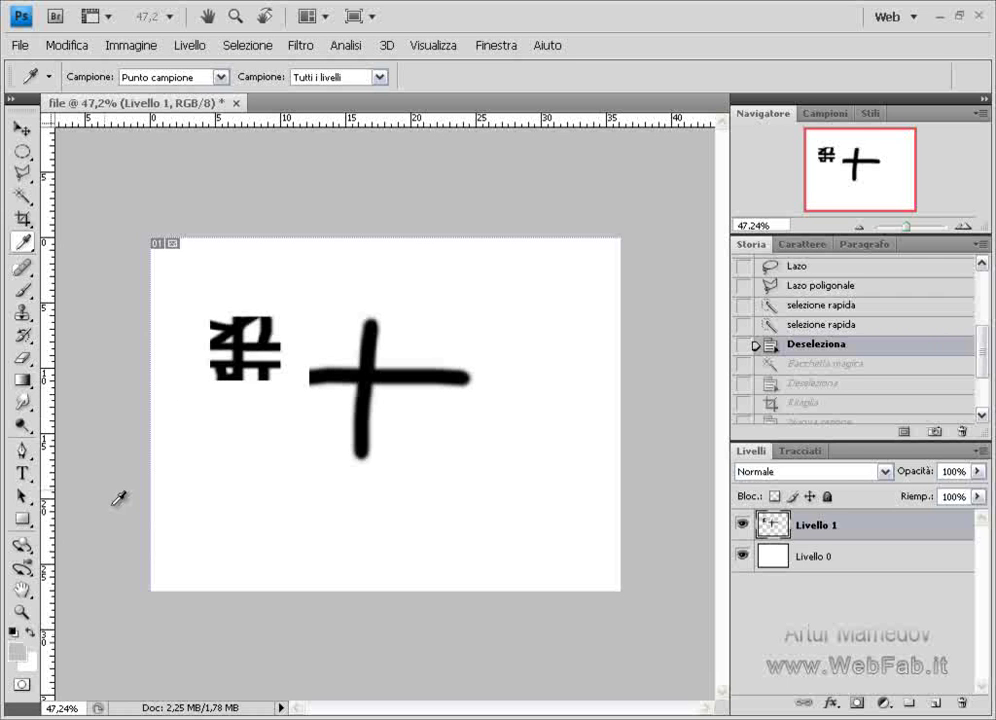
pyautogui.click(22, 245)
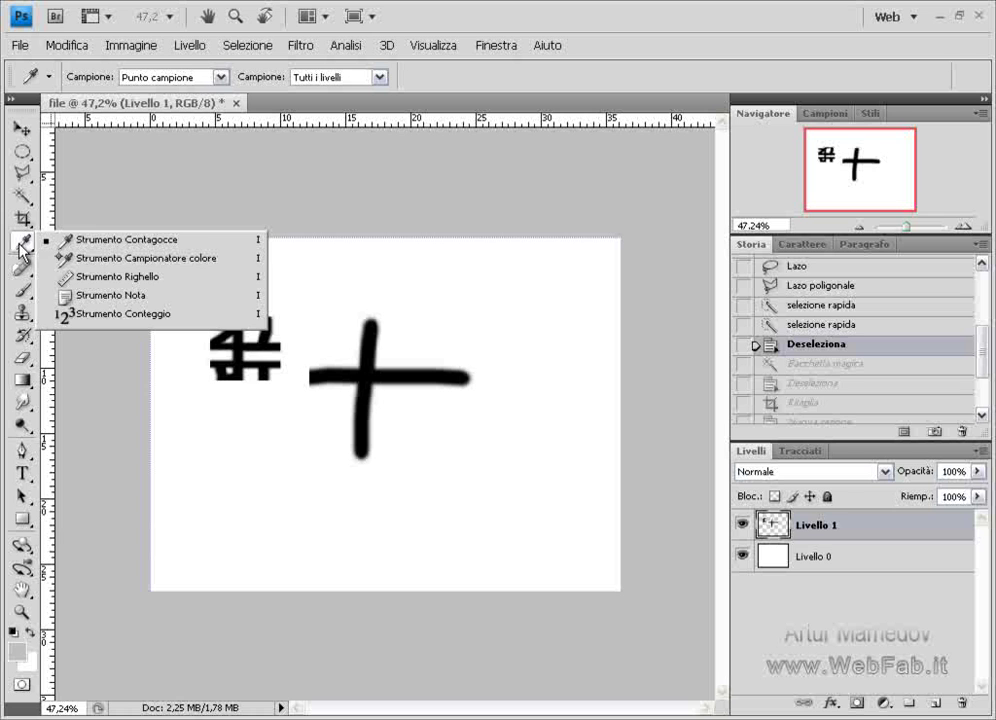
# Step: Place Color Sampler points on the top-left white, the black cross, and the white below
pyautogui.click(99, 262)
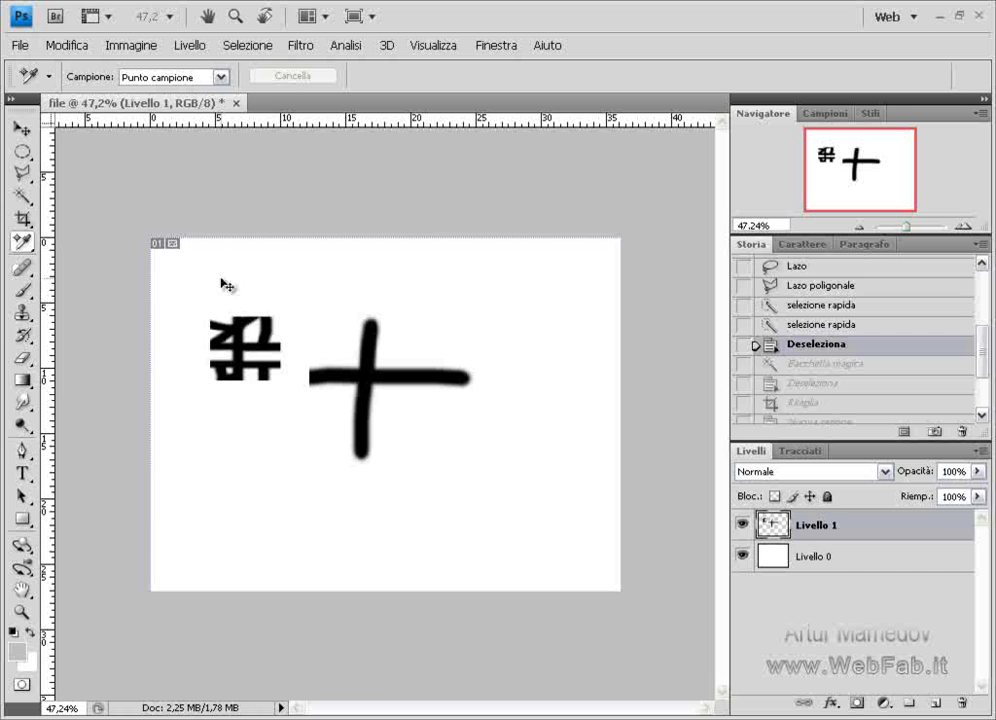
pyautogui.click(222, 276)
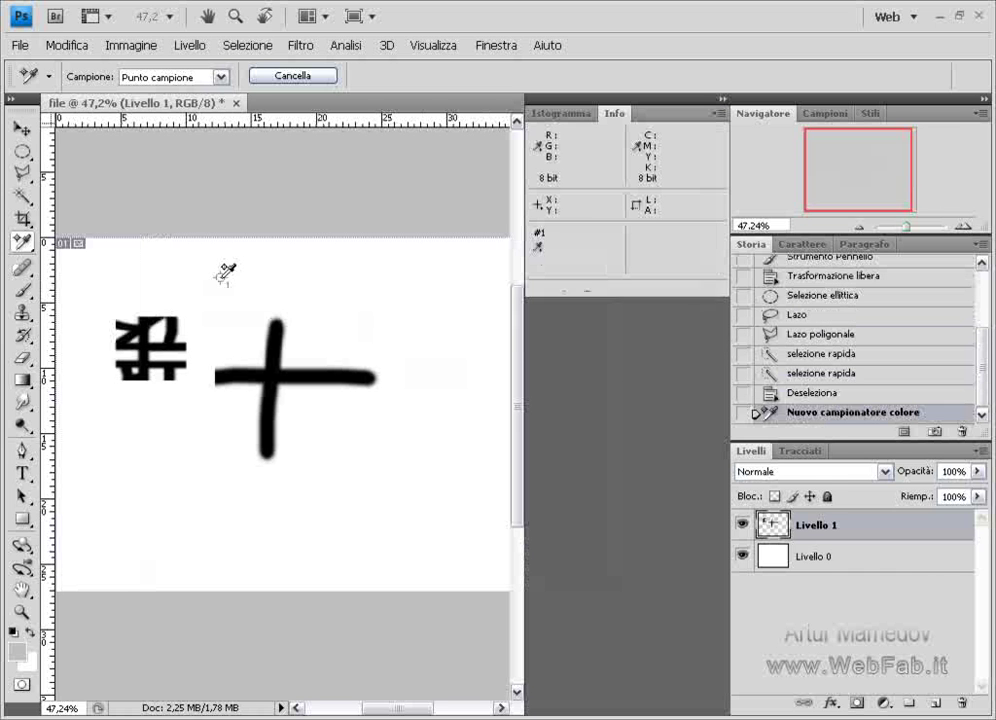
pyautogui.click(270, 376)
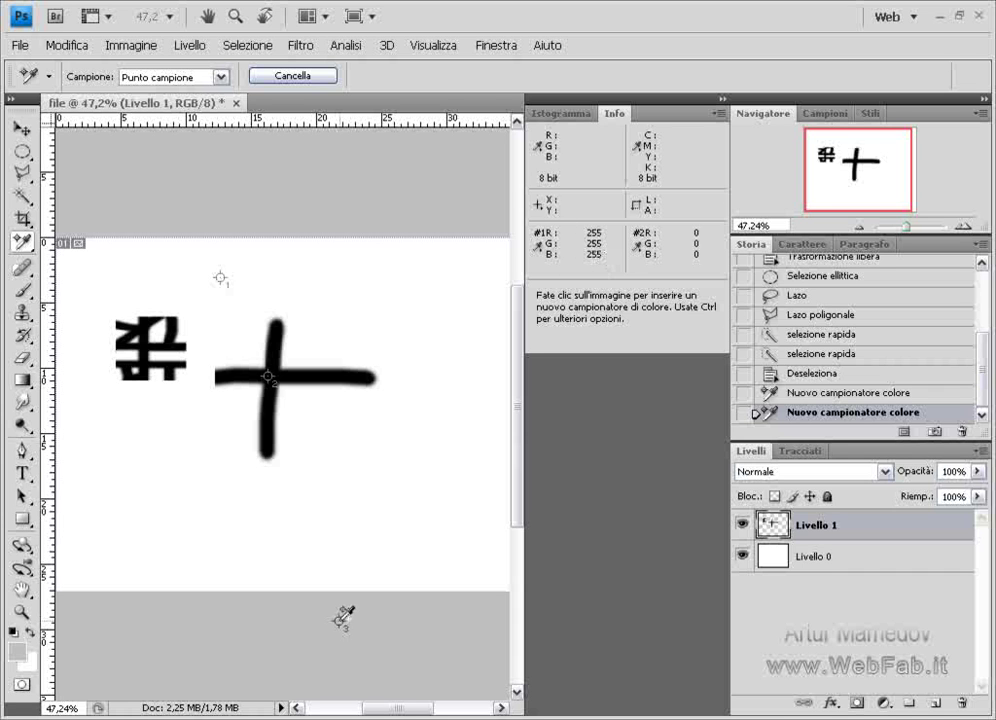
pyautogui.click(280, 537)
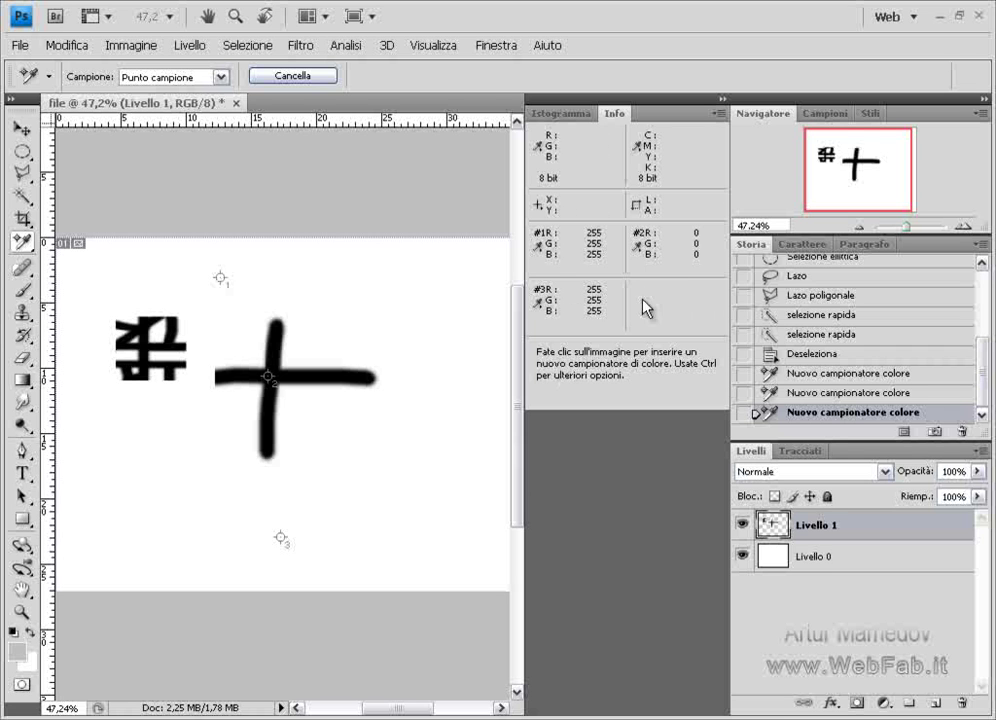
# Step: Measure with the Ruler from the canvas bottom up to the cross: 457.07 at 91.1°
pyautogui.moveTo(22, 241); pyautogui.dragTo(64, 281)
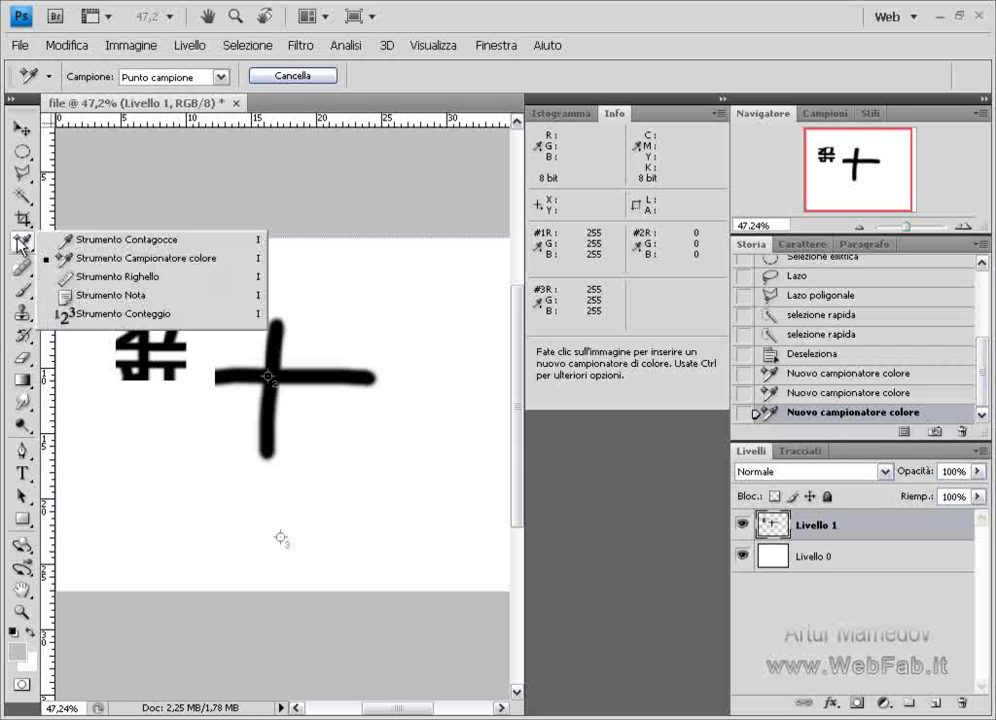
pyautogui.click(64, 279)
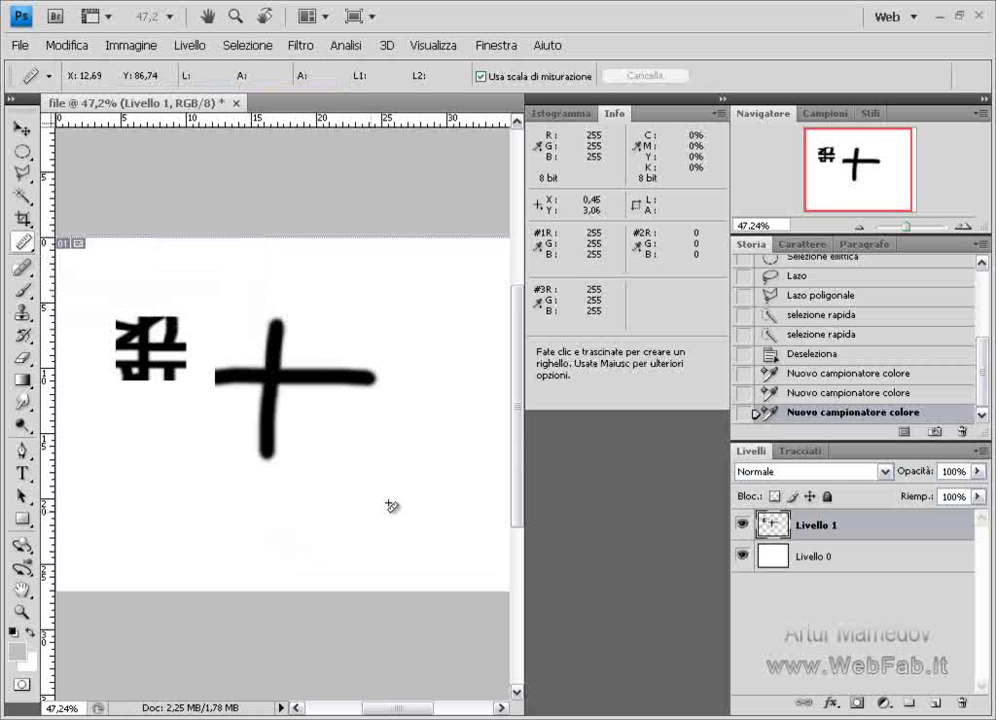
pyautogui.click(716, 98)
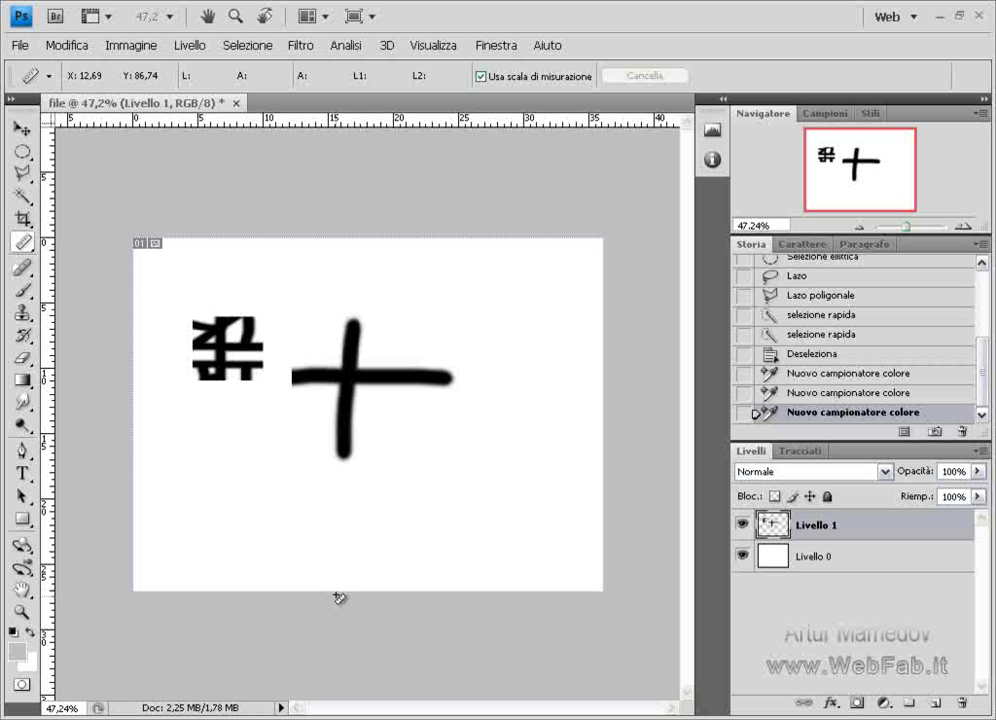
pyautogui.moveTo(336, 594); pyautogui.dragTo(334, 386)
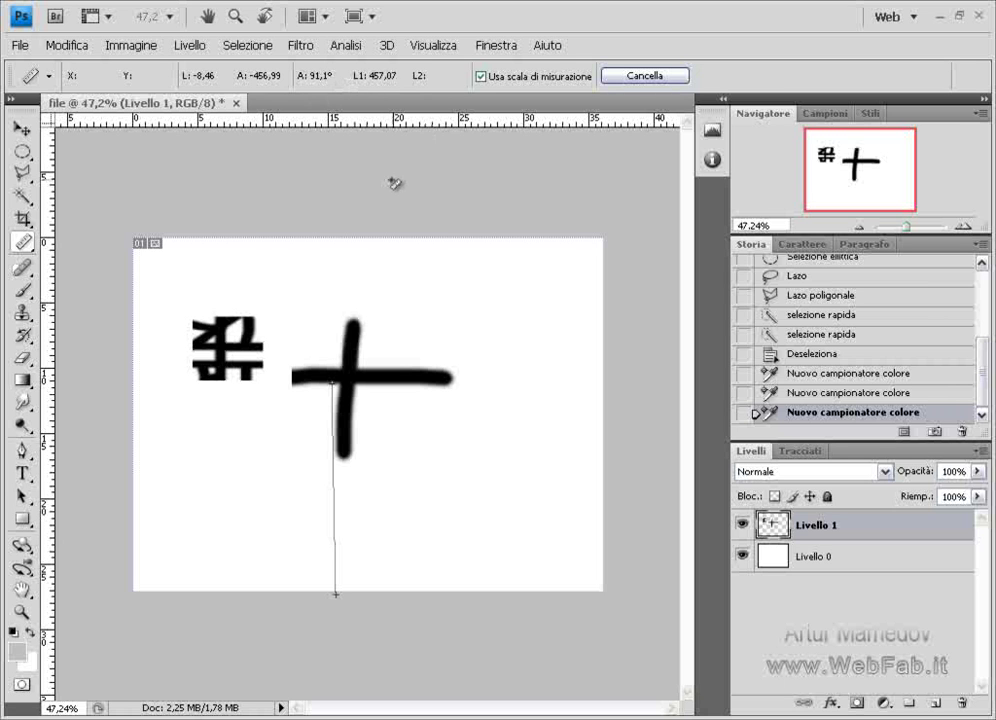
pyautogui.click(480, 77)
pyautogui.click(480, 77)
pyautogui.rightClick(22, 241)
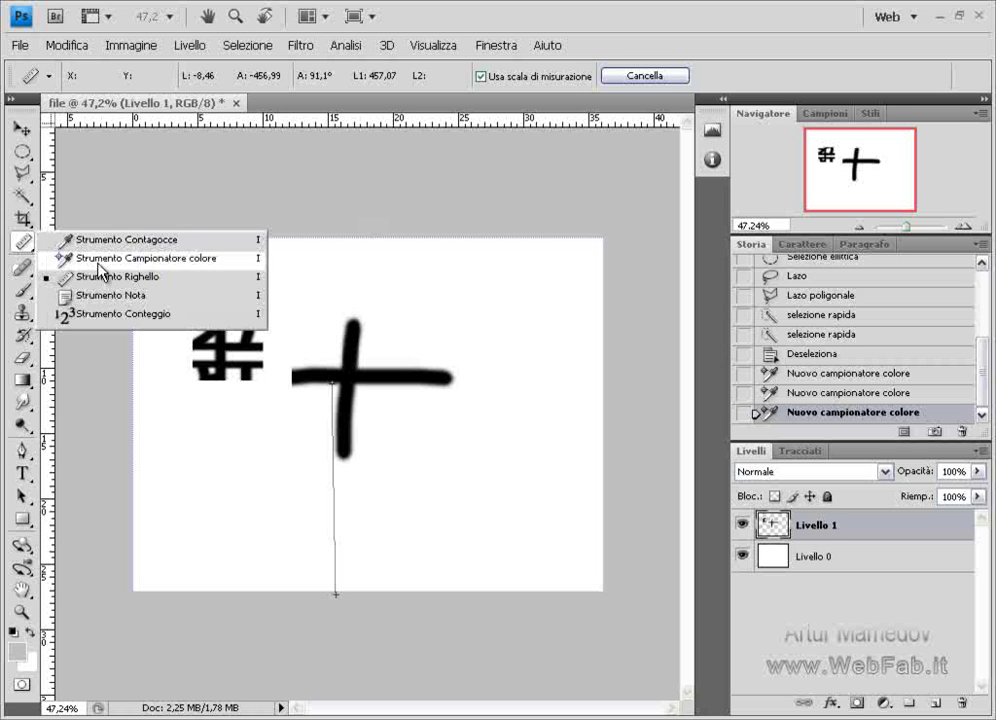
# Step: Add two notes right of the cross, the first reading 'cambiare sfond'
pyautogui.click(103, 300)
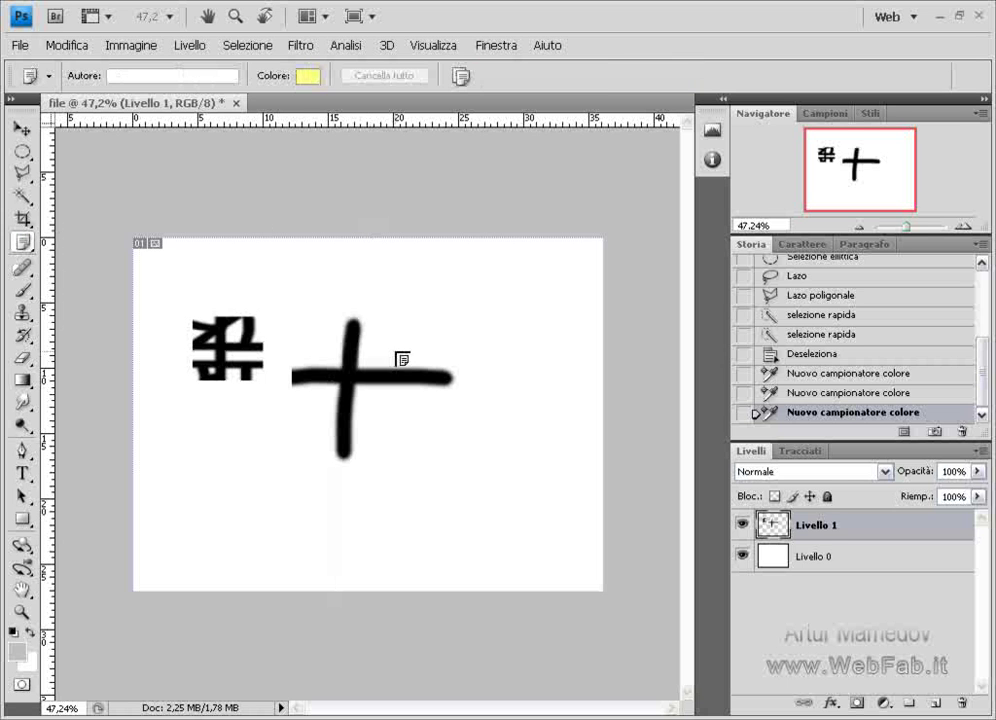
pyautogui.click(477, 329)
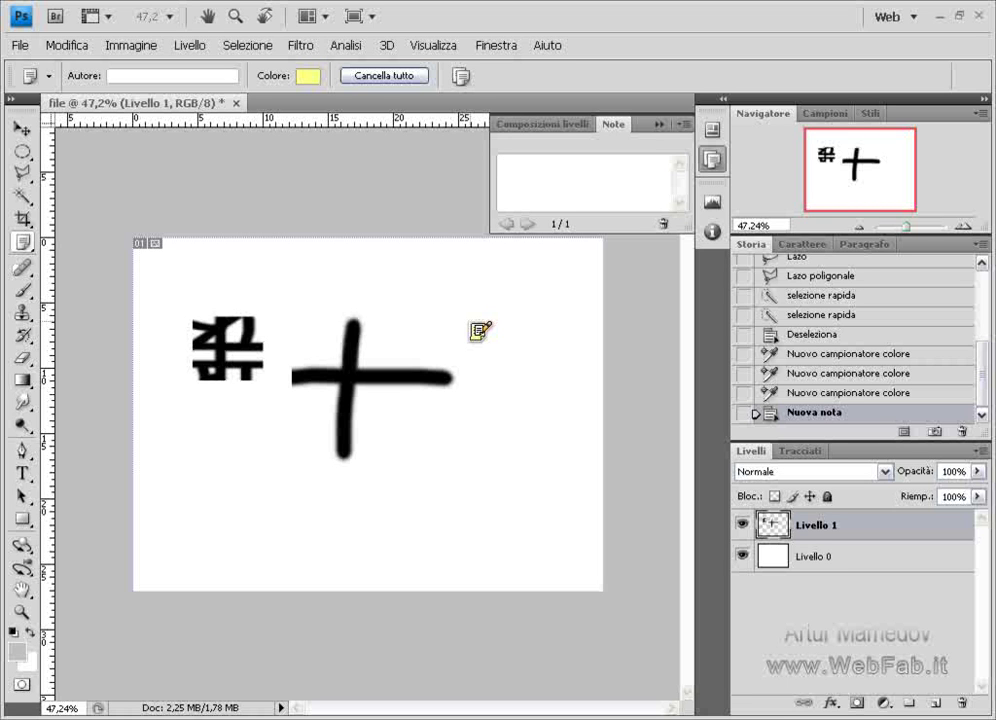
pyautogui.write('cambiare sfondo')
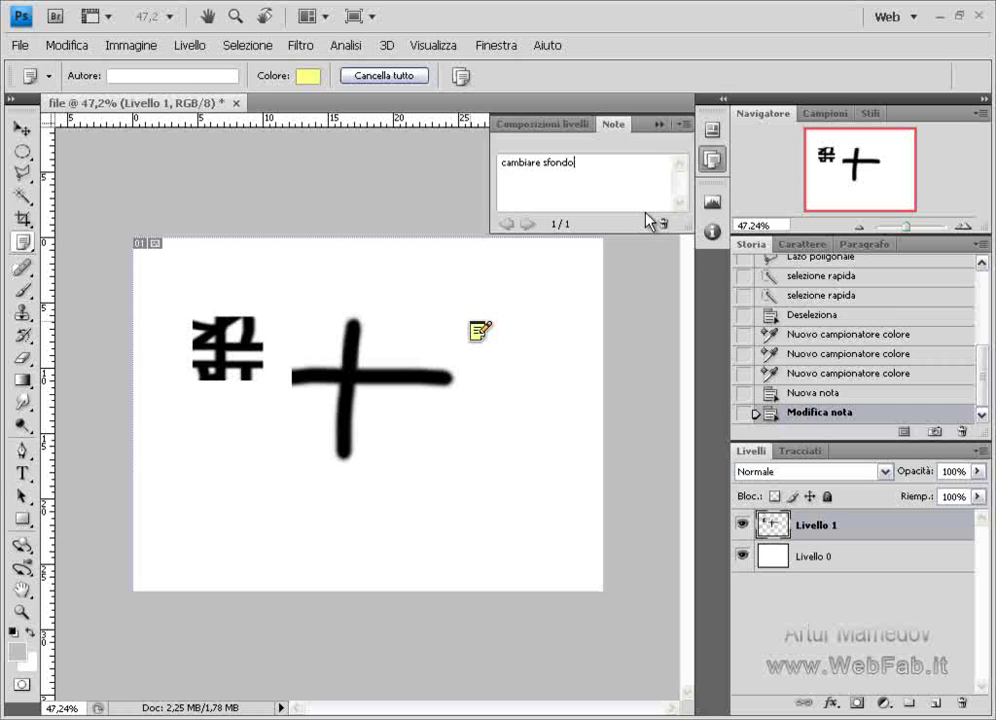
pyautogui.click(556, 383)
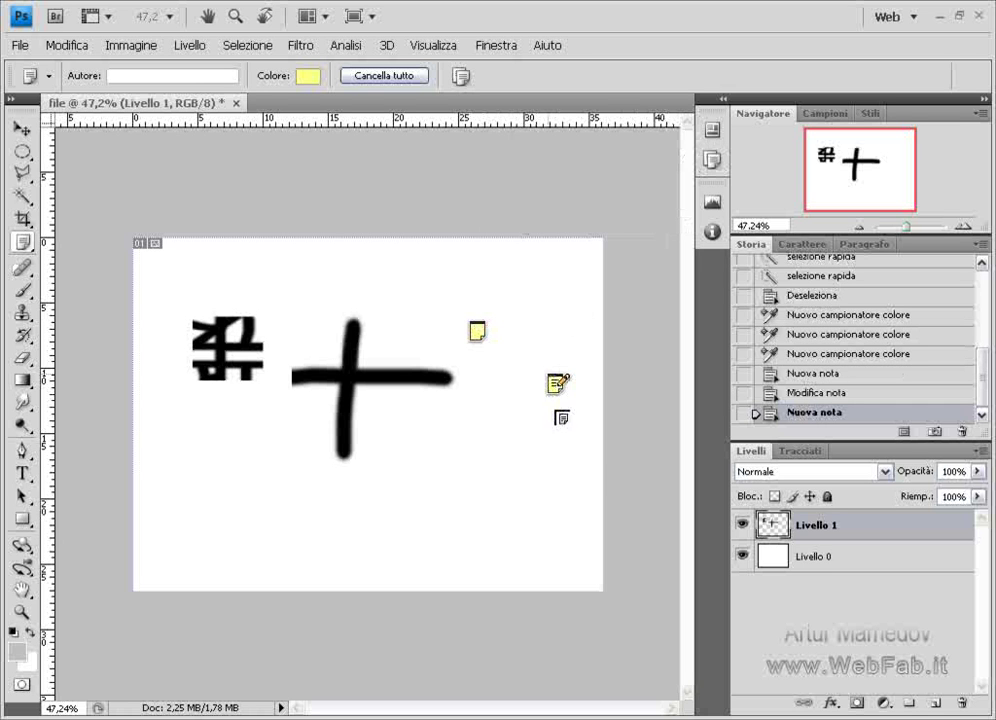
# Step: Delete both notes with Elimina nota, confirming each deletion
pyautogui.click(478, 335)
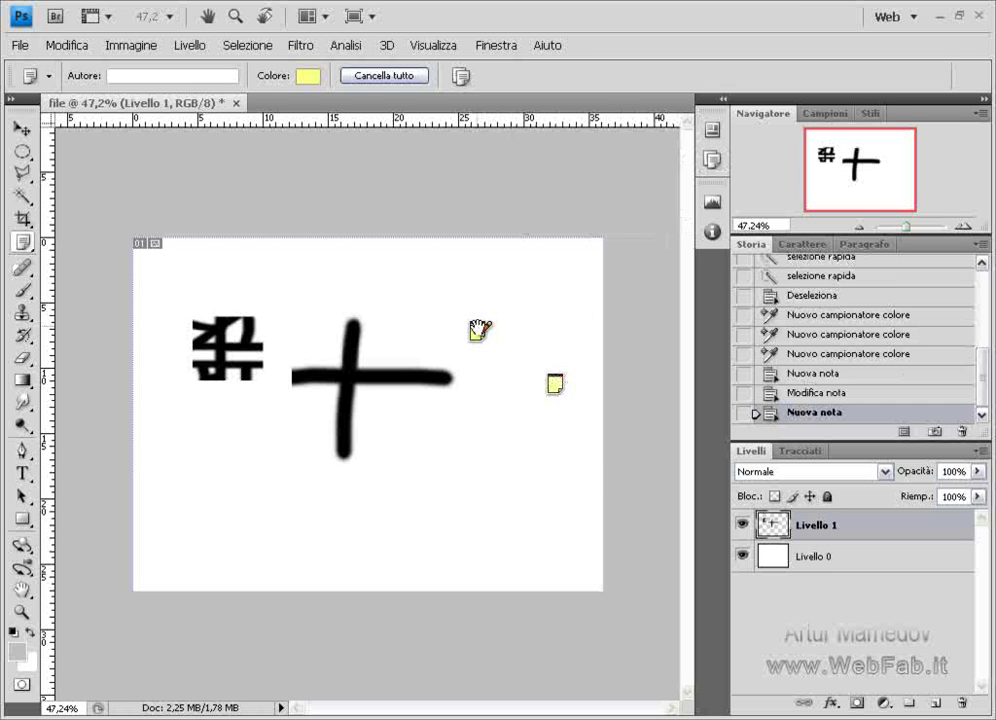
pyautogui.rightClick(478, 340)
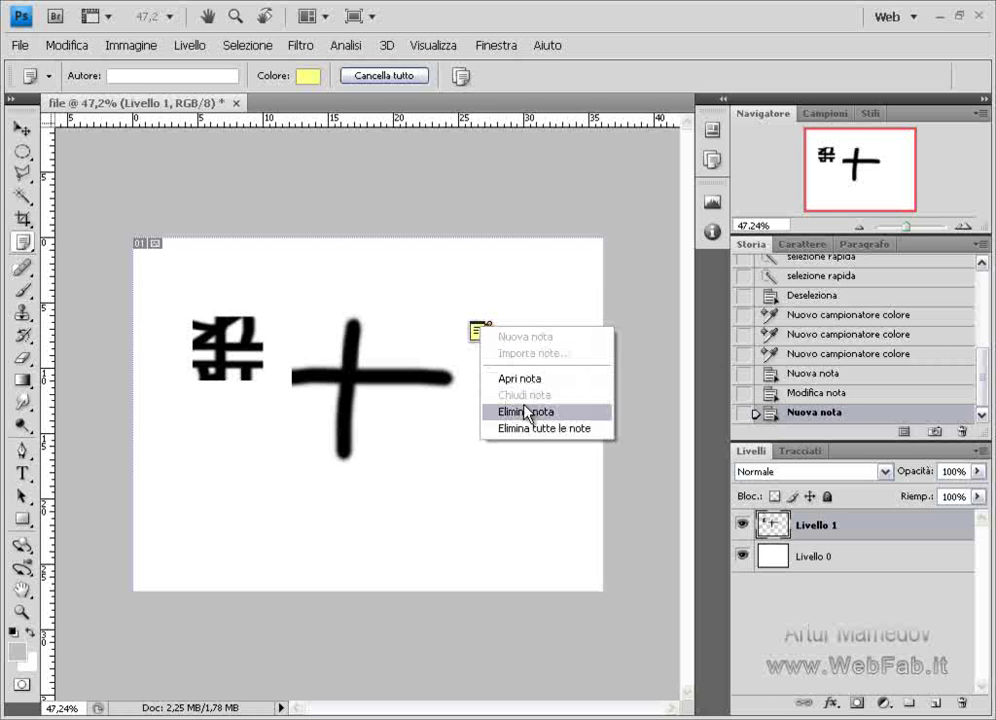
pyautogui.click(523, 413)
pyautogui.click(502, 288)
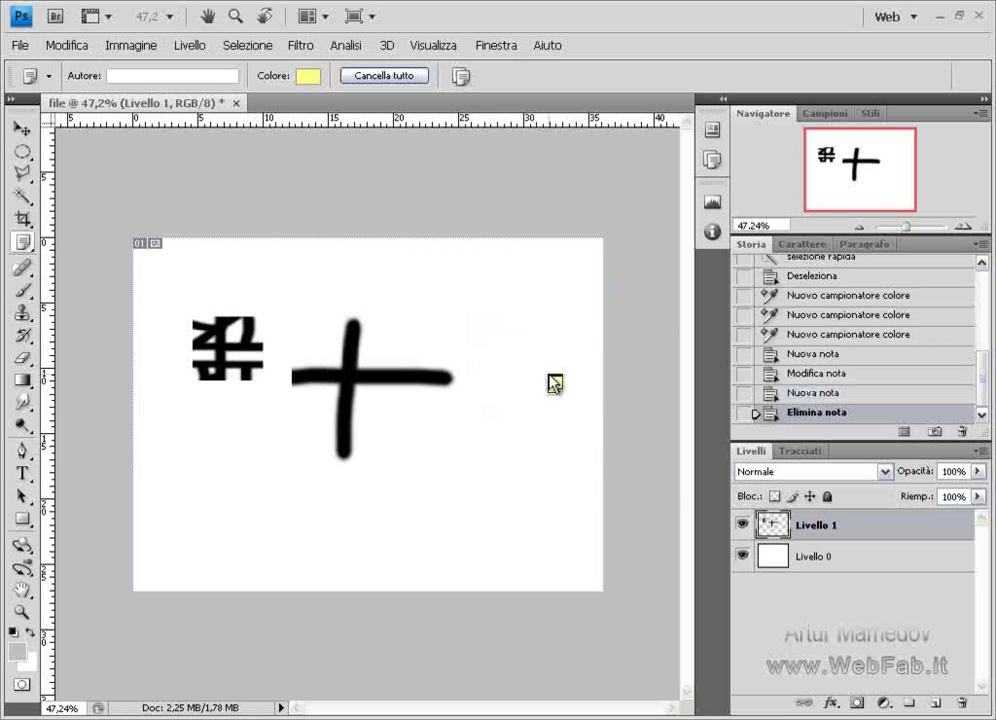
pyautogui.rightClick(556, 384)
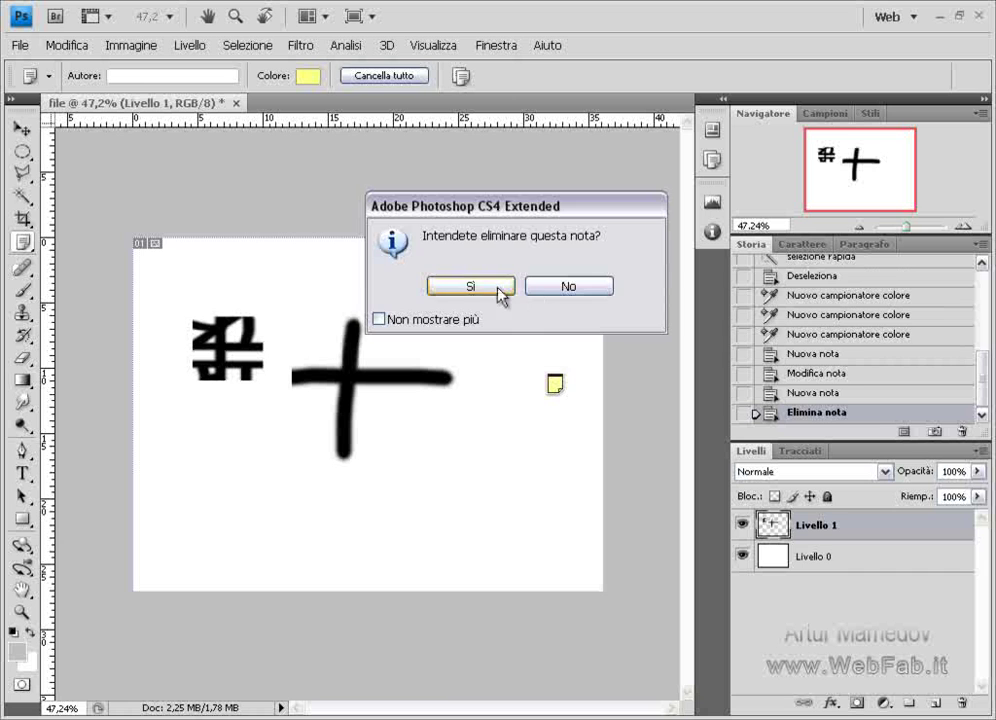
pyautogui.click(470, 286)
pyautogui.click(22, 241)
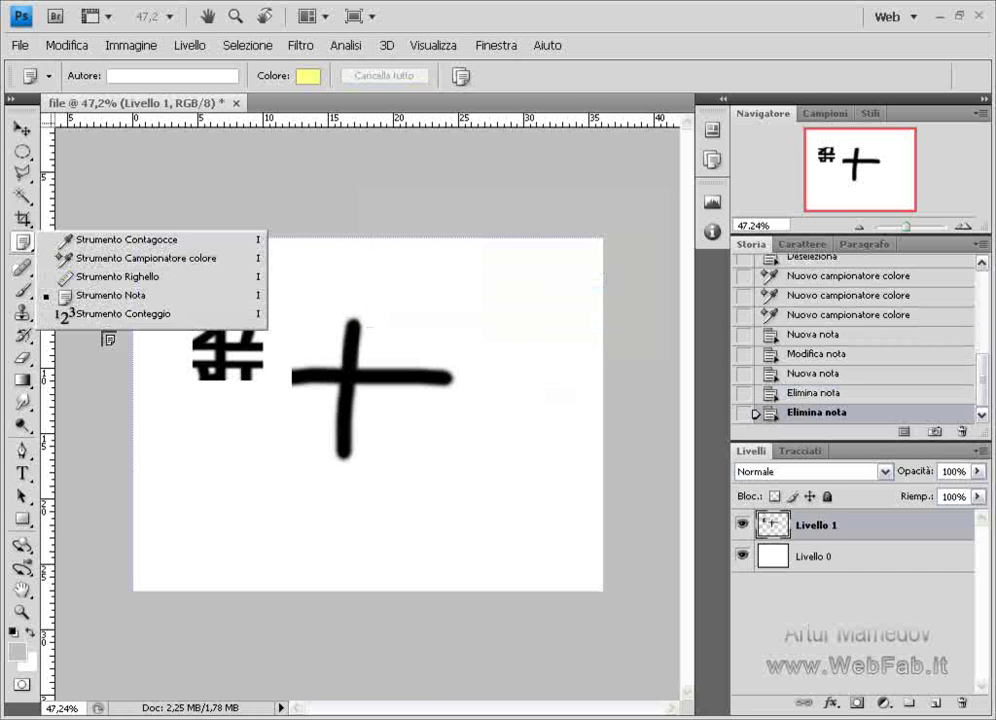
# Step: Place four Count markers: top-left, cross centre, left symbol, and lower right
pyautogui.click(95, 315)
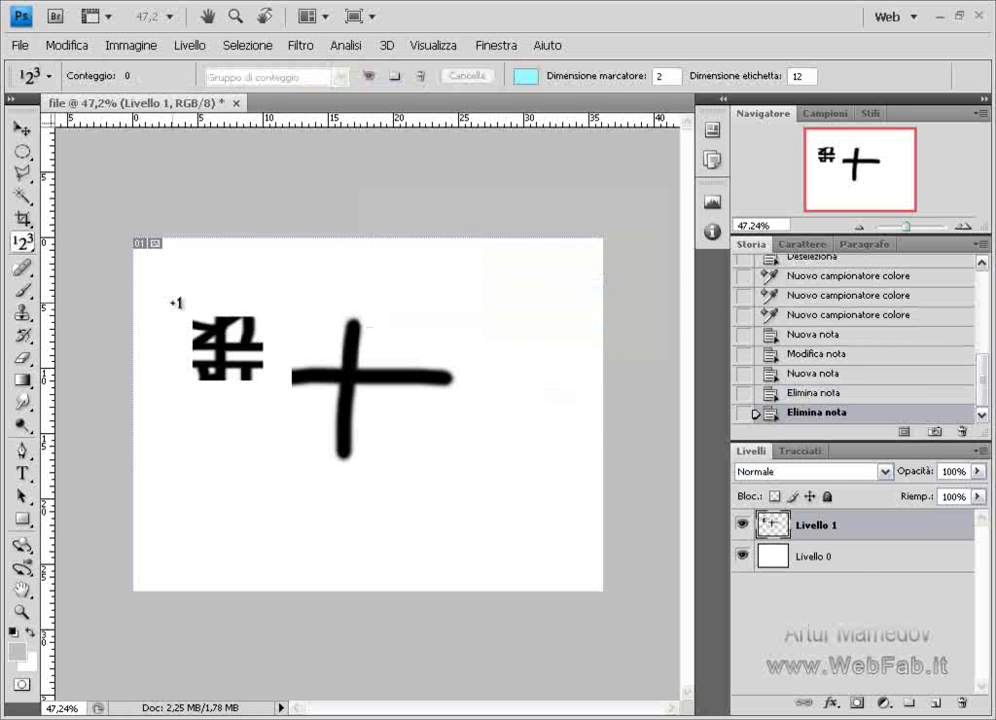
pyautogui.click(167, 277)
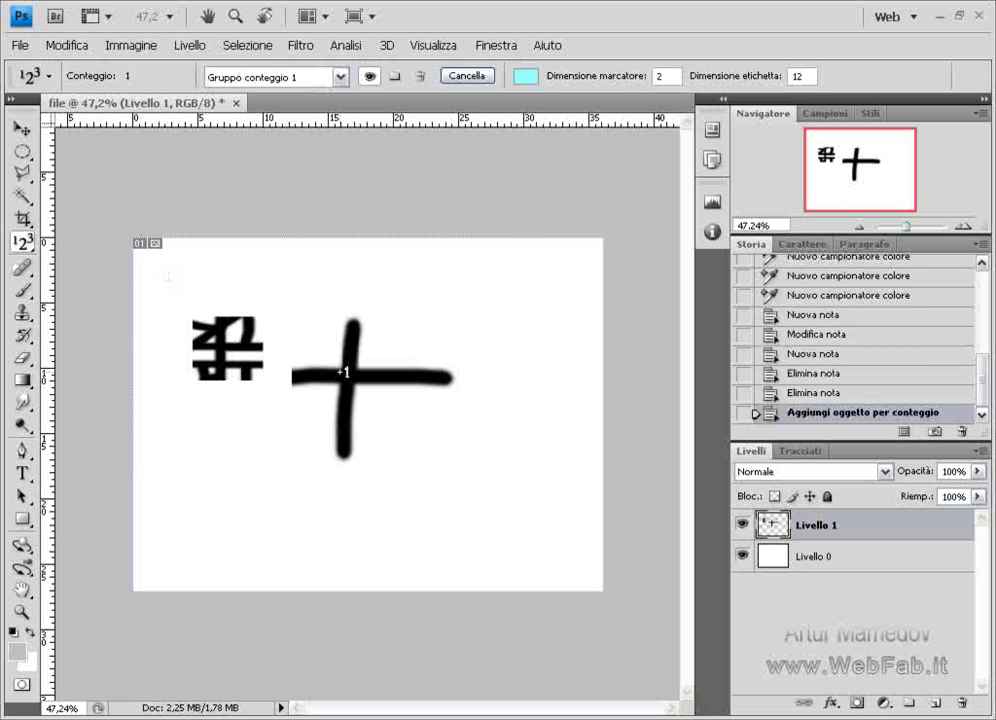
pyautogui.click(340, 370)
pyautogui.click(214, 338)
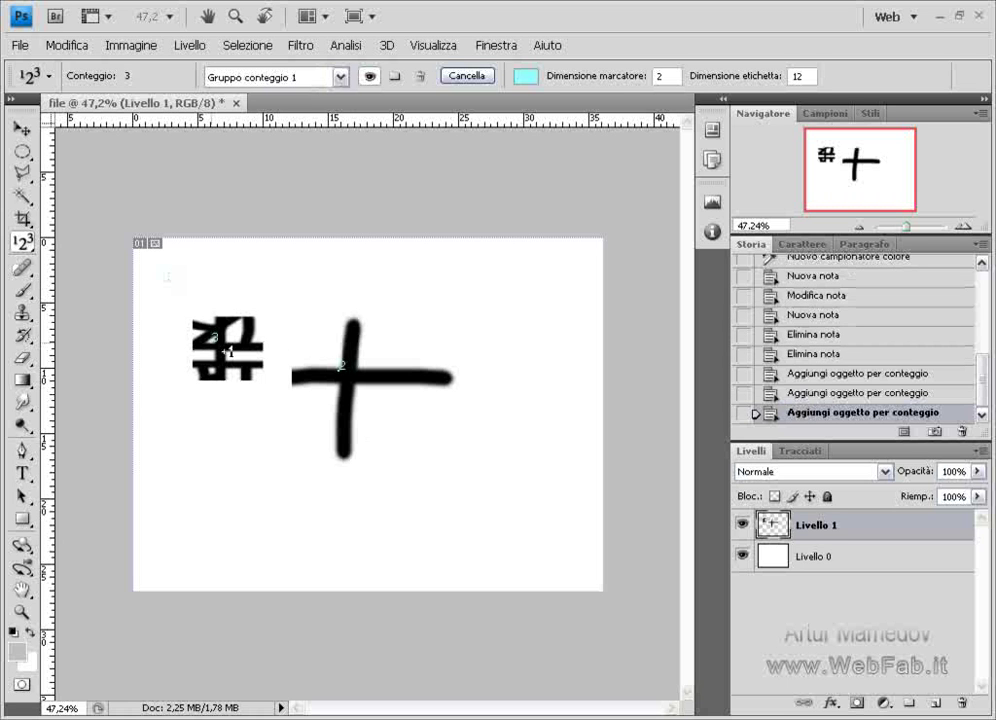
pyautogui.click(532, 468)
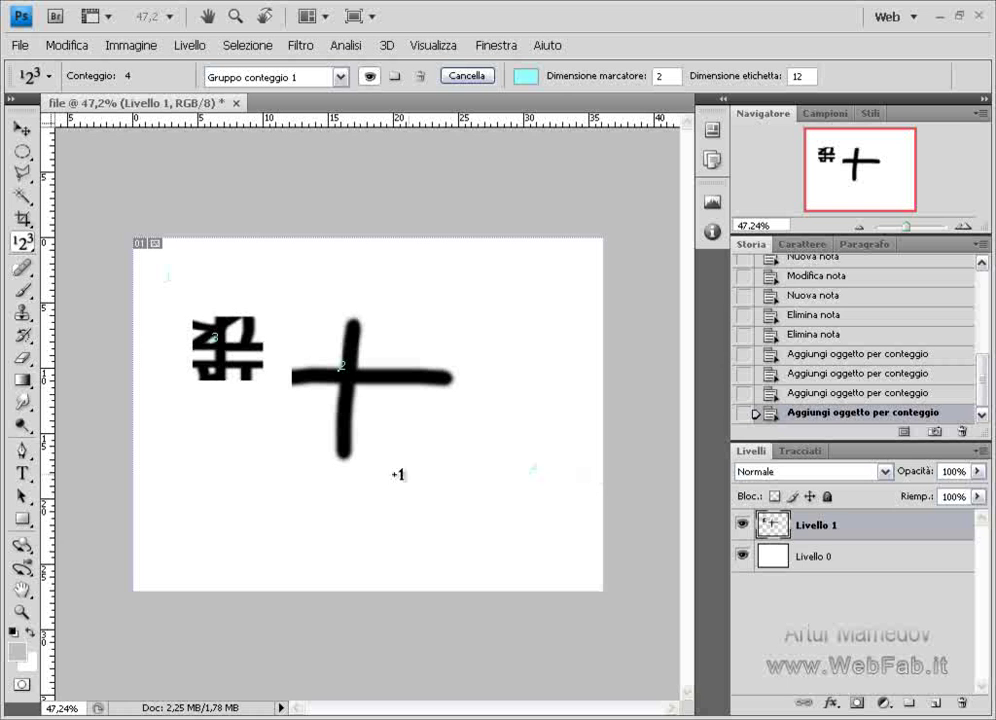
pyautogui.click(22, 242)
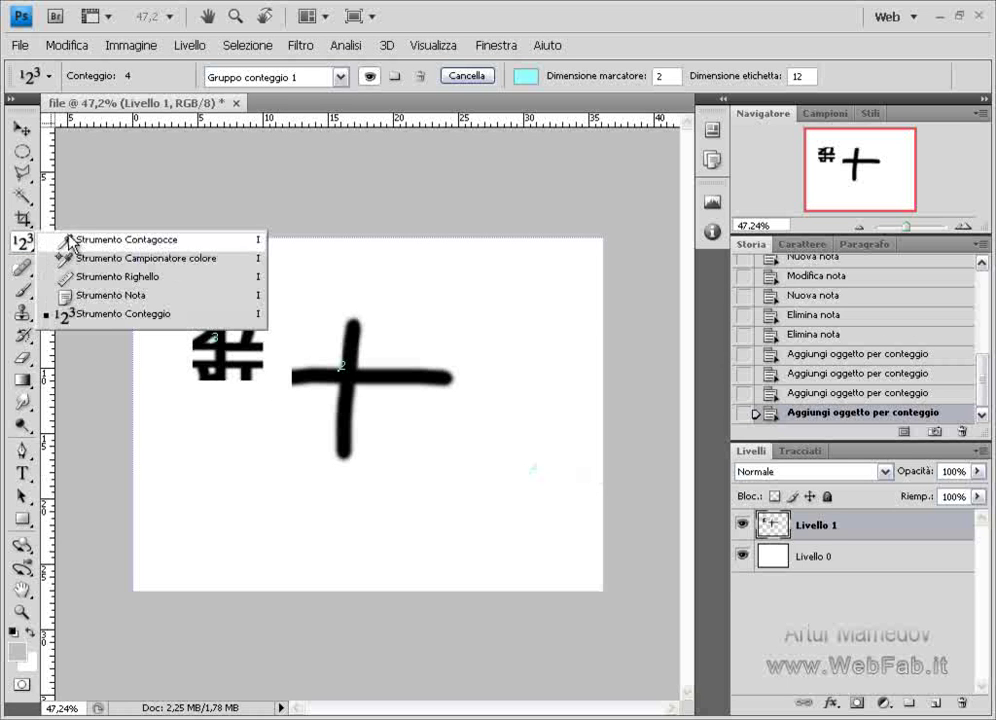
pyautogui.click(19, 250)
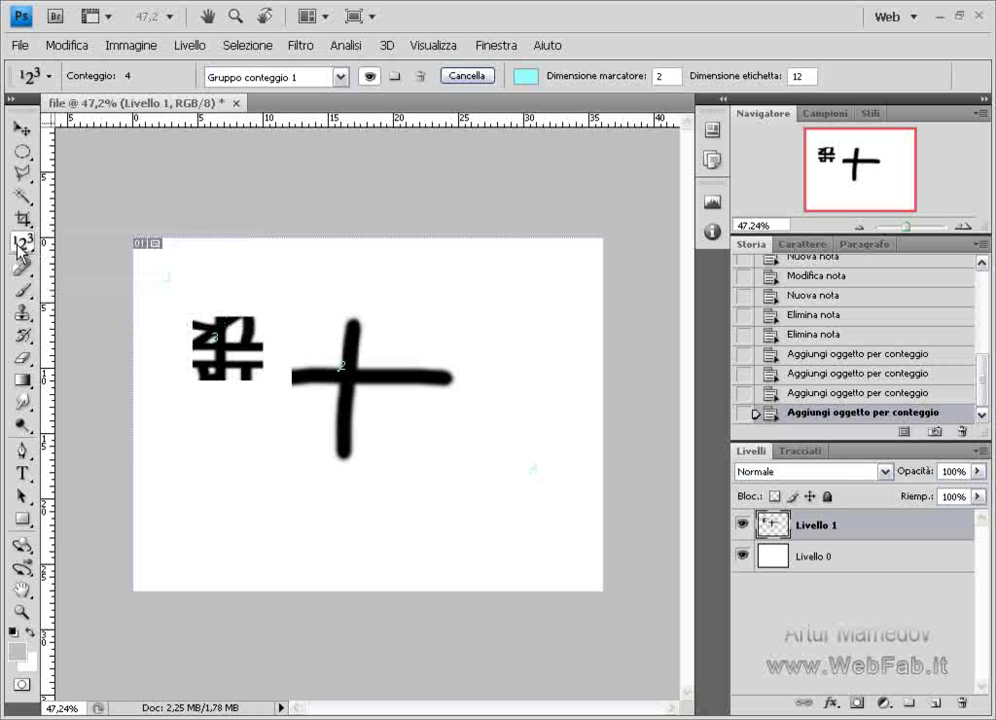
pyautogui.click(22, 268)
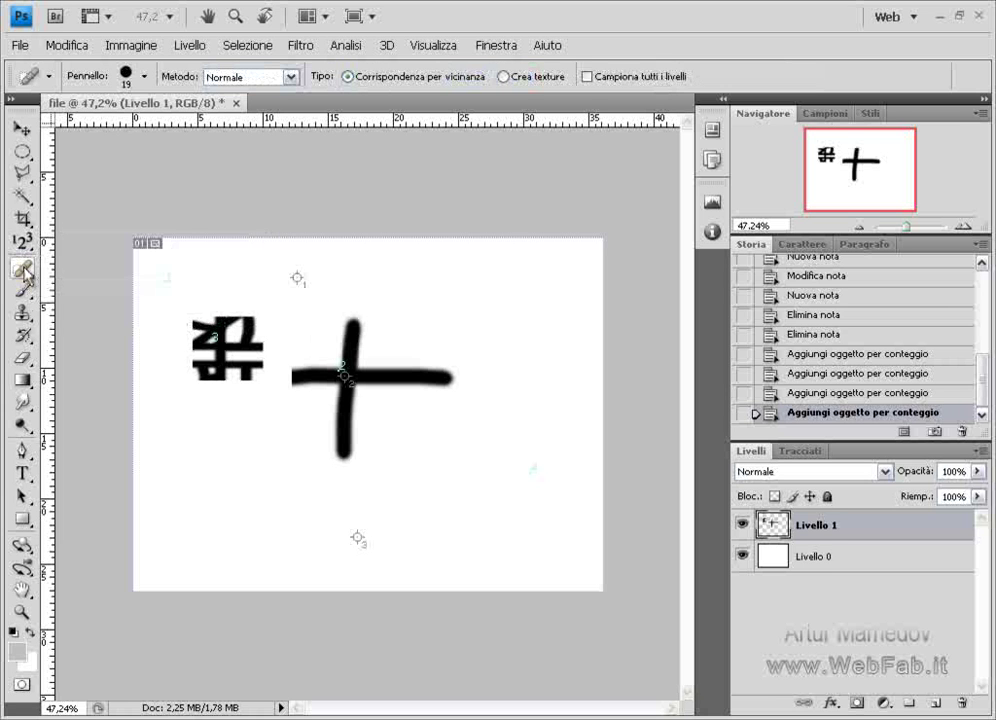
# Step: Heal a grey patch into the cross's right arm with the Spot Healing Brush
pyautogui.click(24, 270)
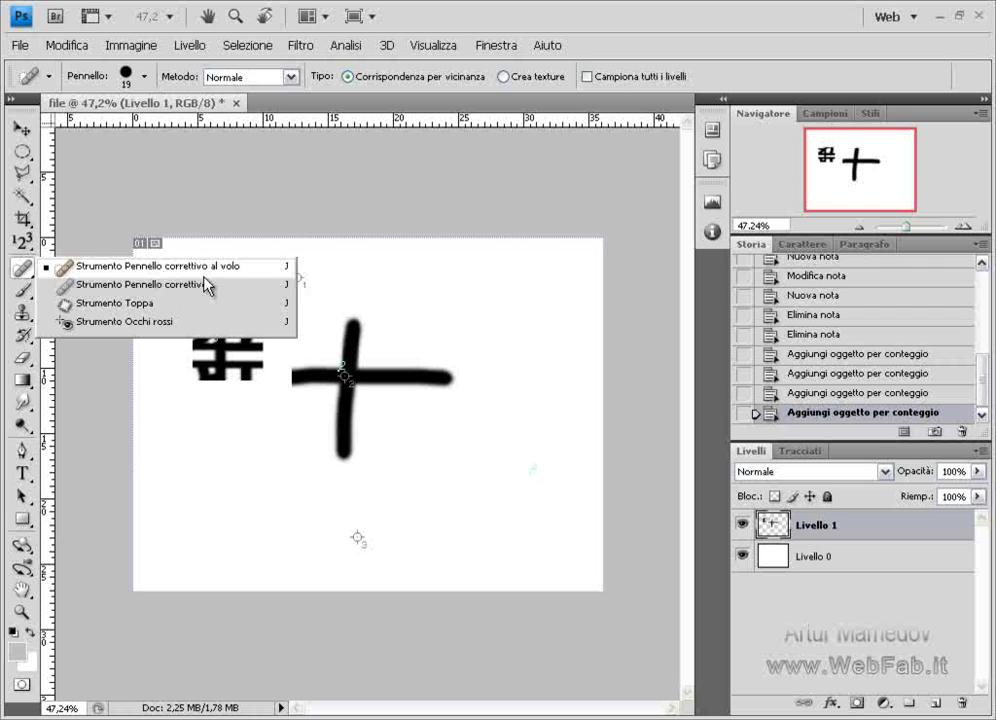
pyautogui.click(282, 268)
pyautogui.moveTo(405, 352); pyautogui.dragTo(406, 405)
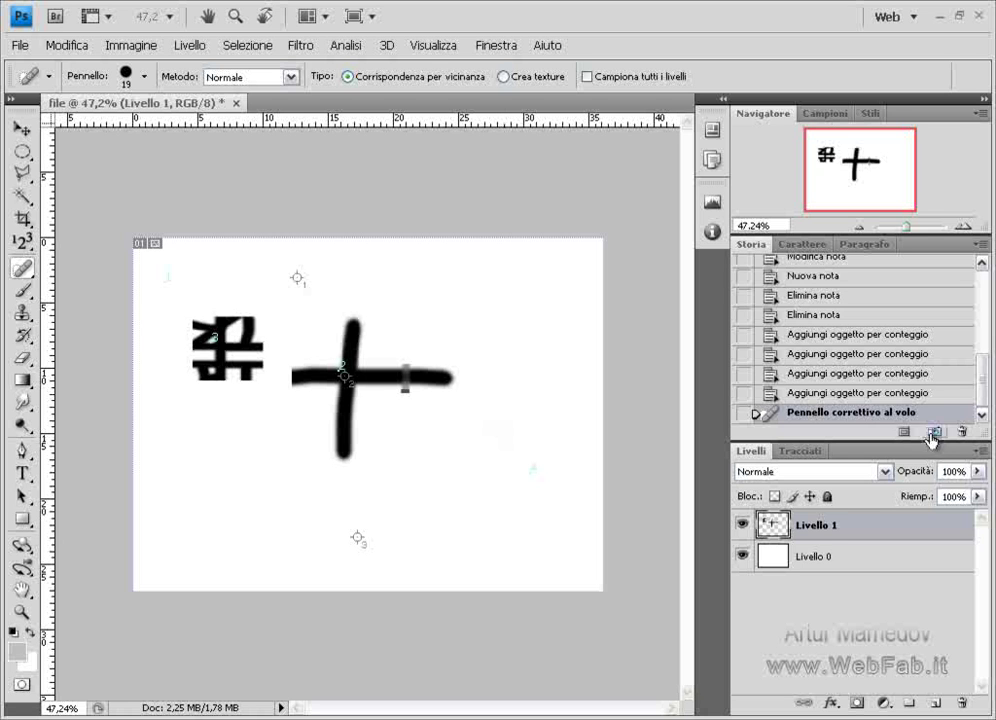
# Step: Paint a sampled copy of the cross to the right with the Healing Brush
pyautogui.rightClick(22, 267)
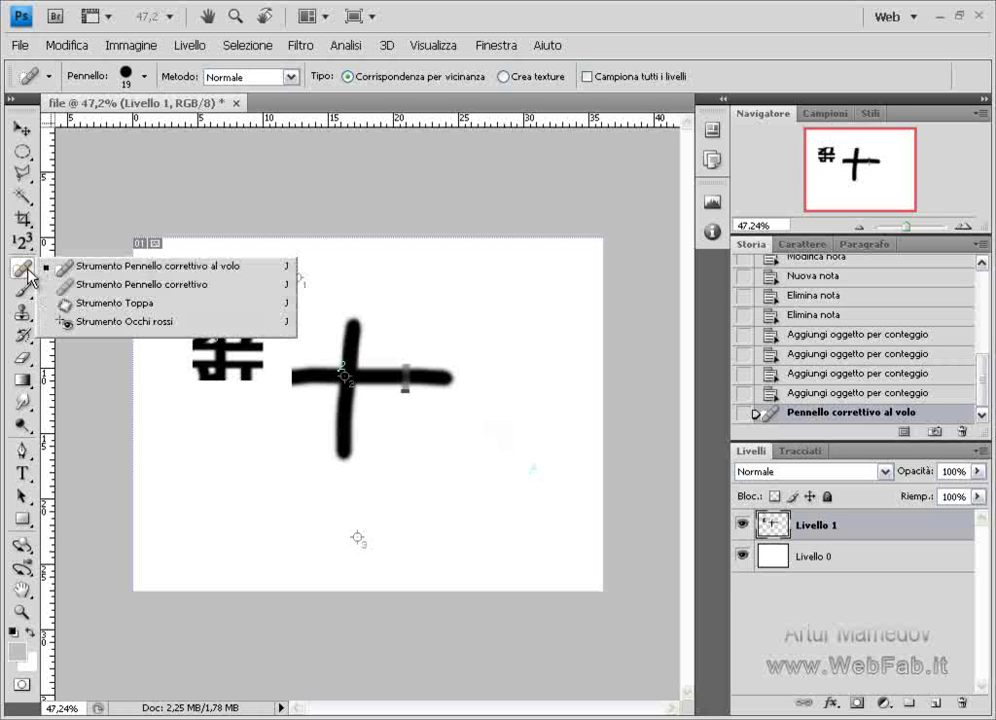
pyautogui.click(95, 287)
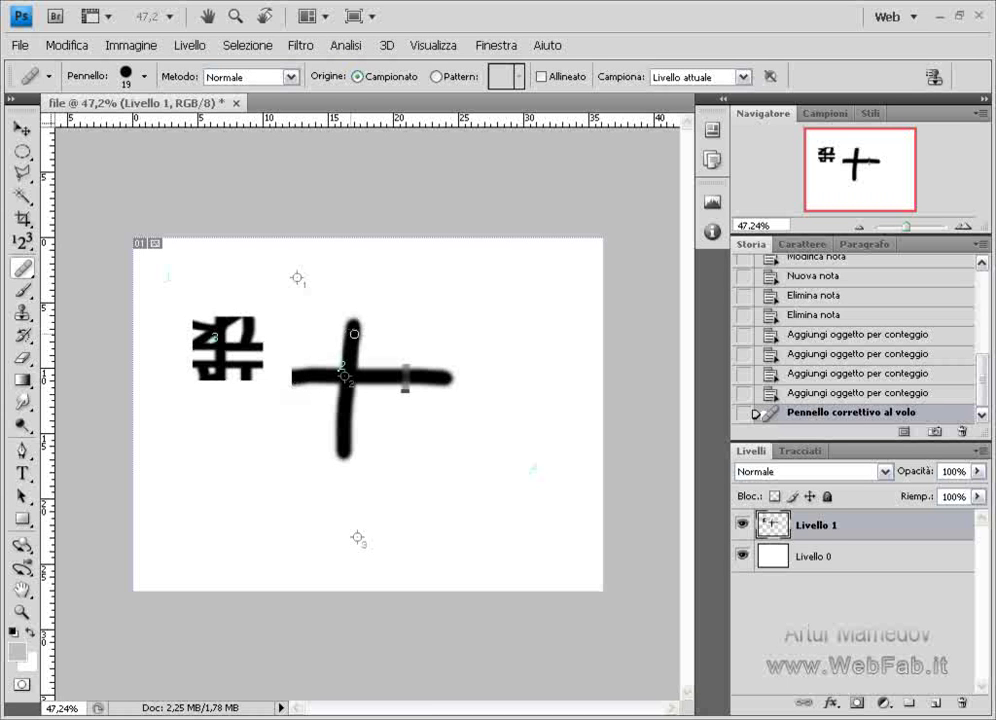
pyautogui.moveTo(470, 329)
pyautogui.mouseDown()
pyautogui.moveTo(511, 371)
pyautogui.moveTo(555, 375)
pyautogui.mouseUp()
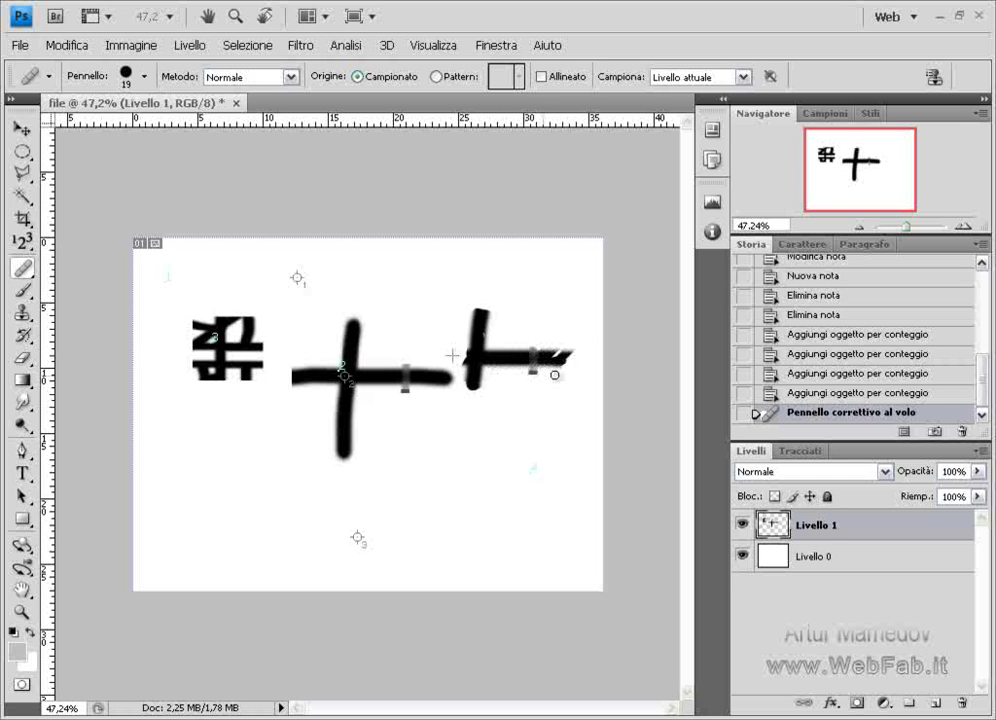
pyautogui.moveTo(555, 375); pyautogui.dragTo(558, 374)
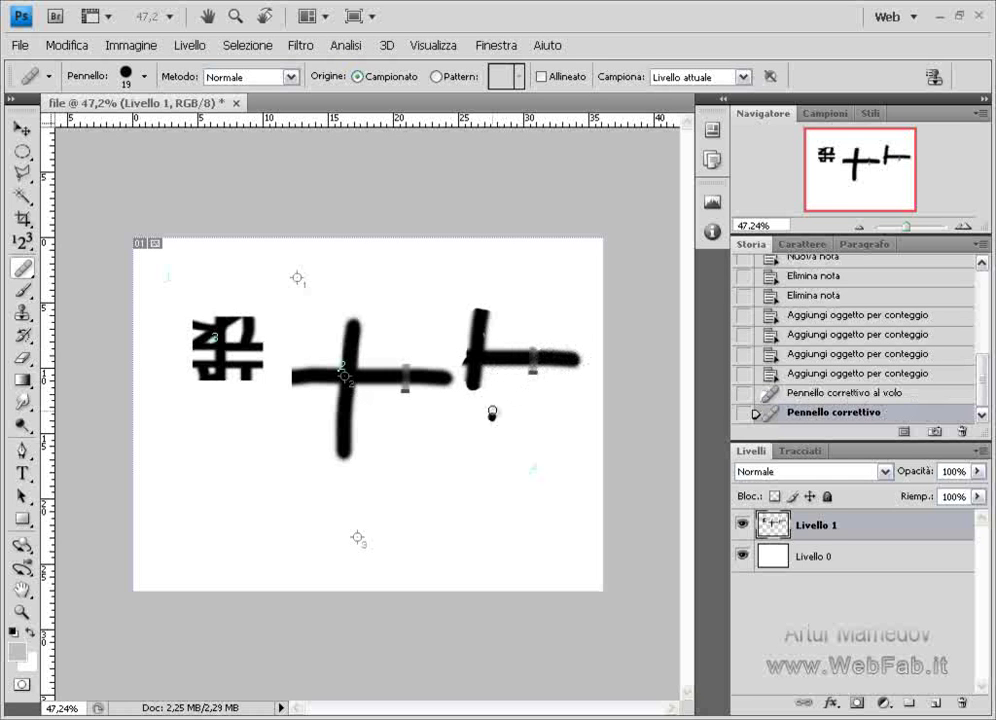
pyautogui.click(484, 331)
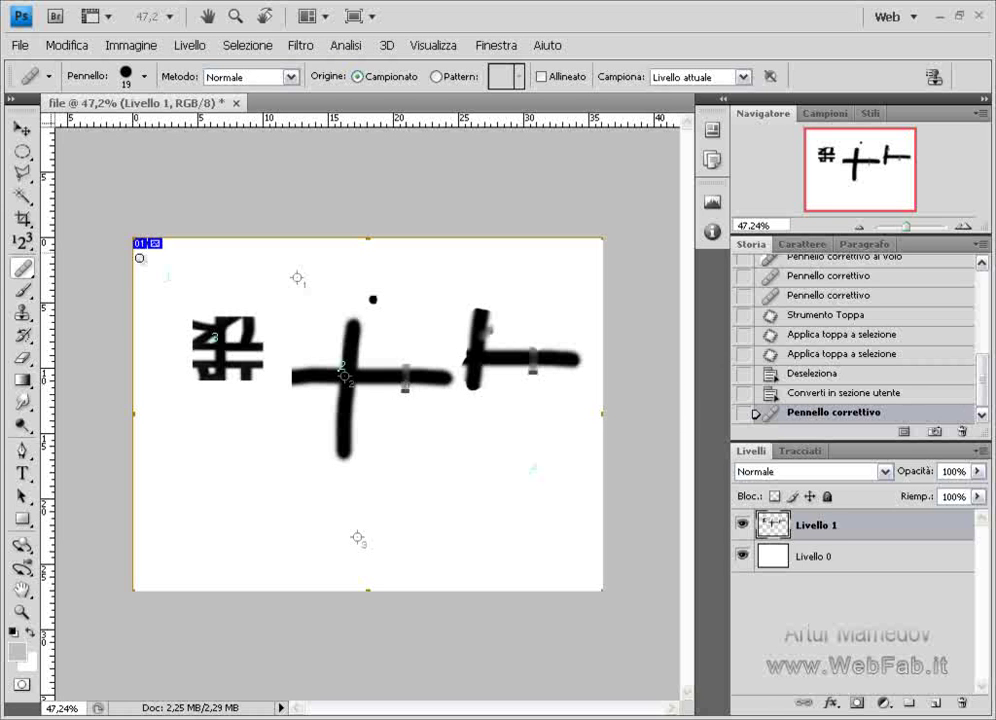
pyautogui.moveTo(981, 391); pyautogui.dragTo(980, 300)
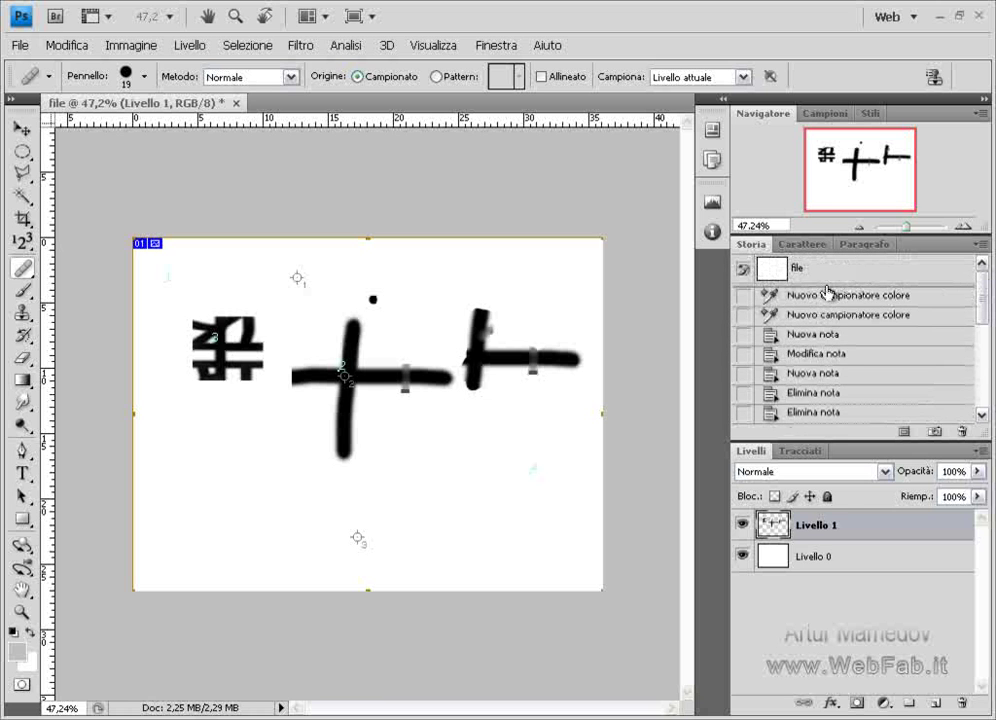
# Step: Revert to the blank snapshot and paint a grey looping scribble with the Brush
pyautogui.click(792, 269)
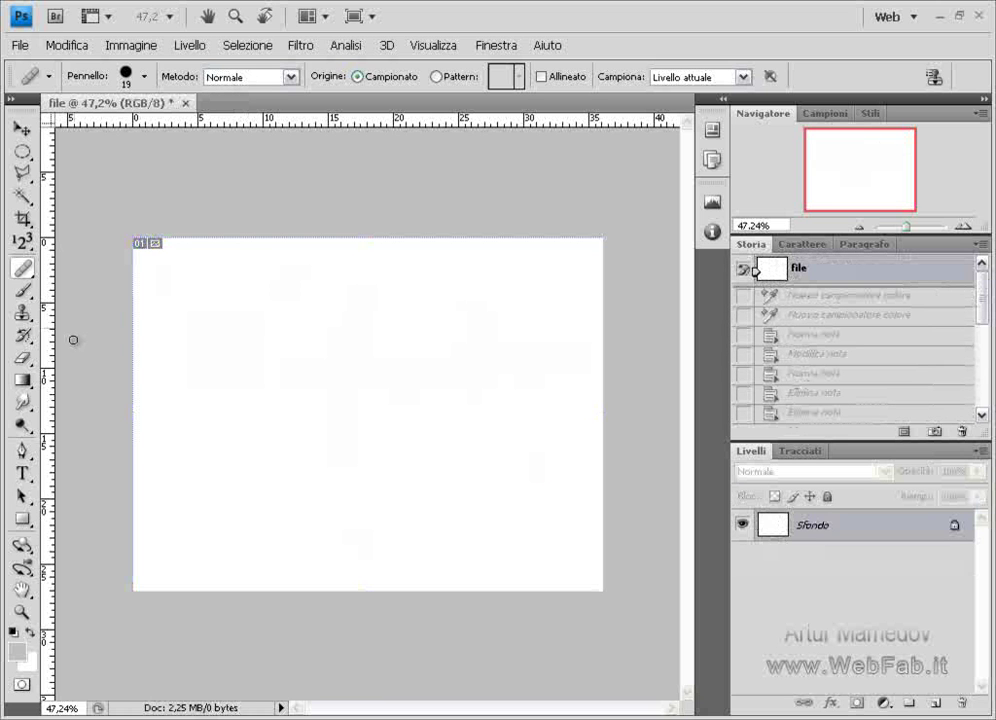
pyautogui.click(22, 290)
pyautogui.moveTo(340, 353)
pyautogui.mouseDown()
pyautogui.moveTo(271, 327)
pyautogui.moveTo(338, 384)
pyautogui.moveTo(324, 482)
pyautogui.mouseUp()
# Step: Outline the scribble's top loop and patch it with clean white background using the Patch tool
pyautogui.click(22, 268)
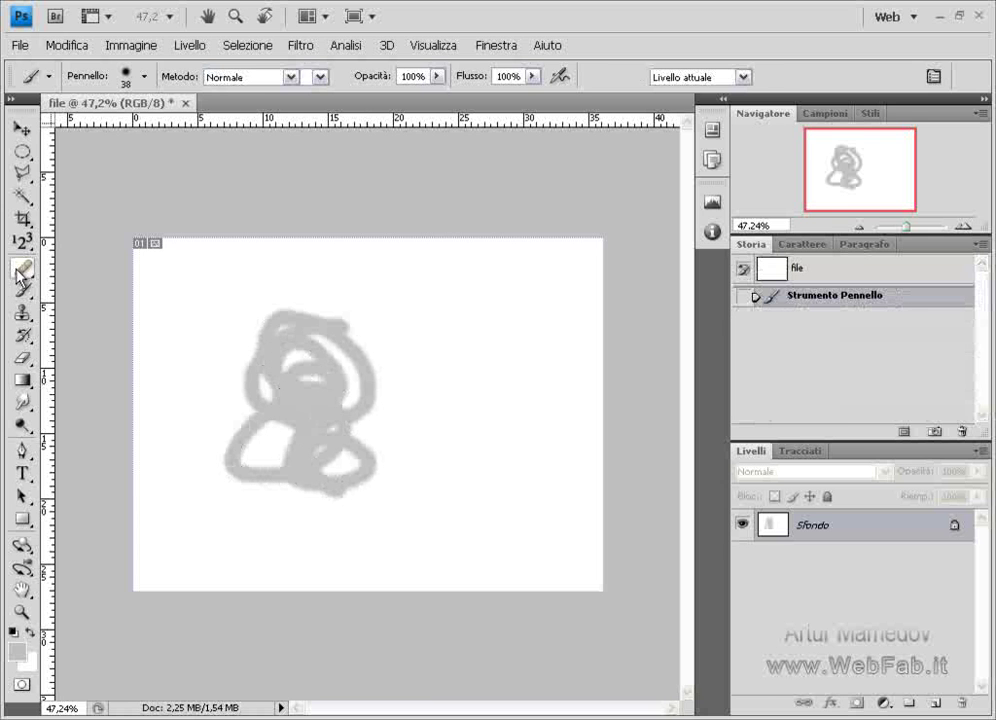
pyautogui.rightClick(20, 270)
pyautogui.click(93, 303)
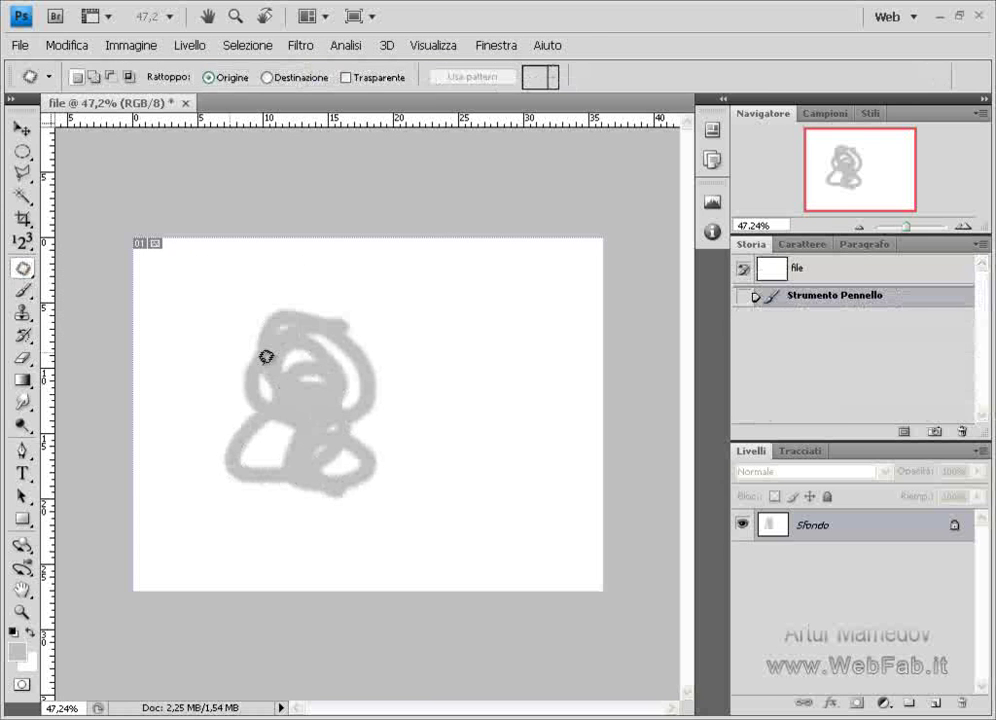
pyautogui.moveTo(379, 334); pyautogui.dragTo(385, 338)
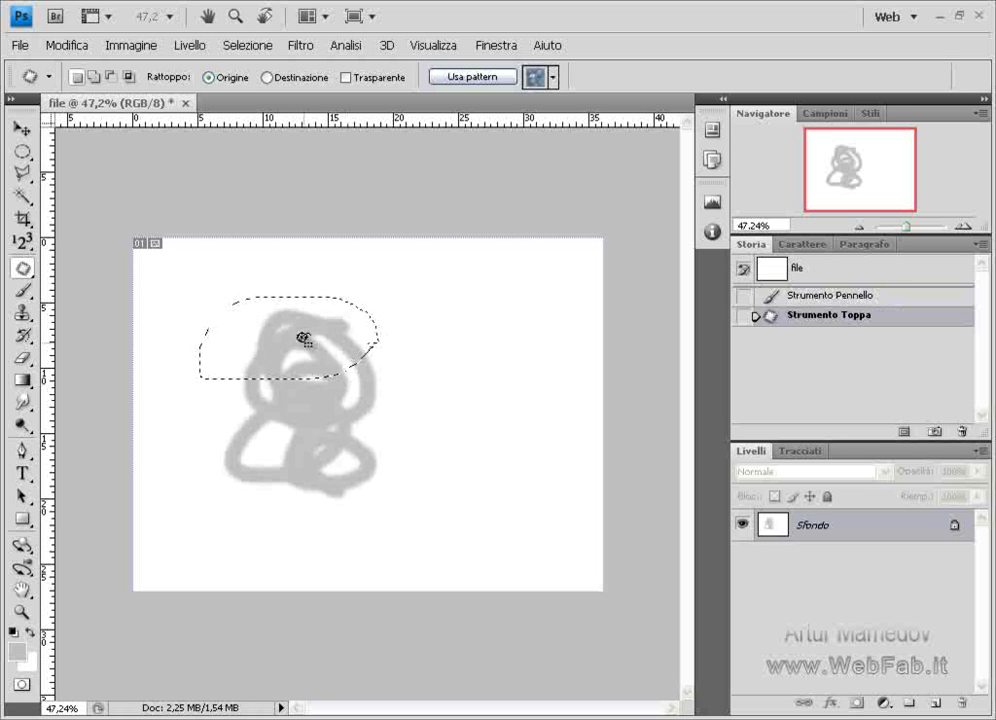
pyautogui.moveTo(280, 335); pyautogui.dragTo(475, 333)
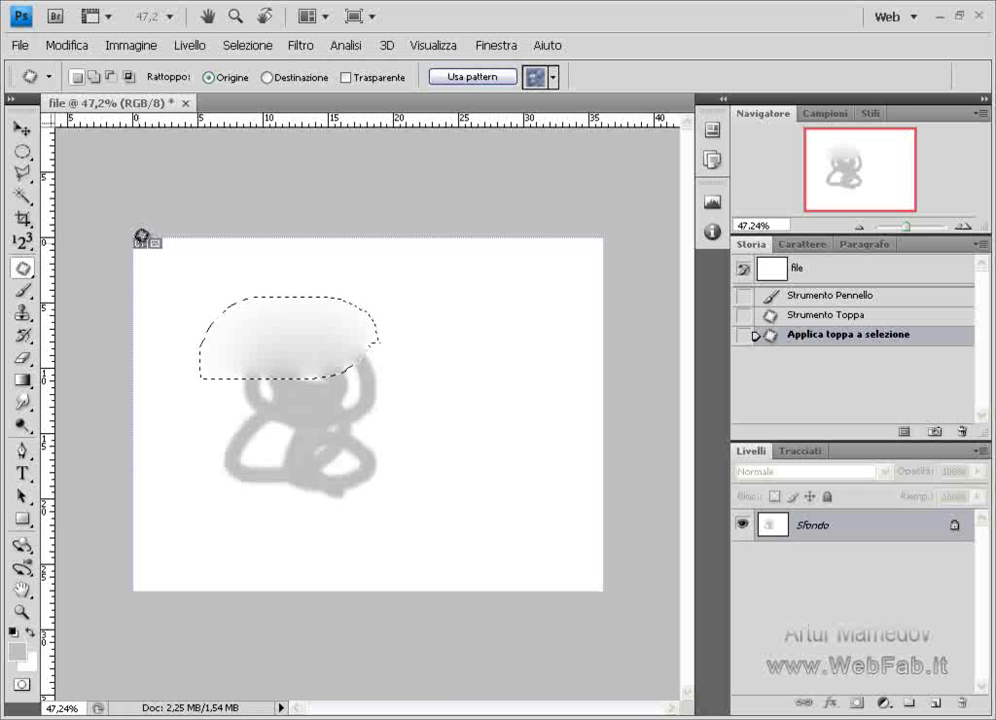
pyautogui.click(22, 218)
pyautogui.rightClick(22, 218)
# Step: Select the Slice tool and toggle the automatic slice markers hidden, shown, then hidden
pyautogui.click(84, 236)
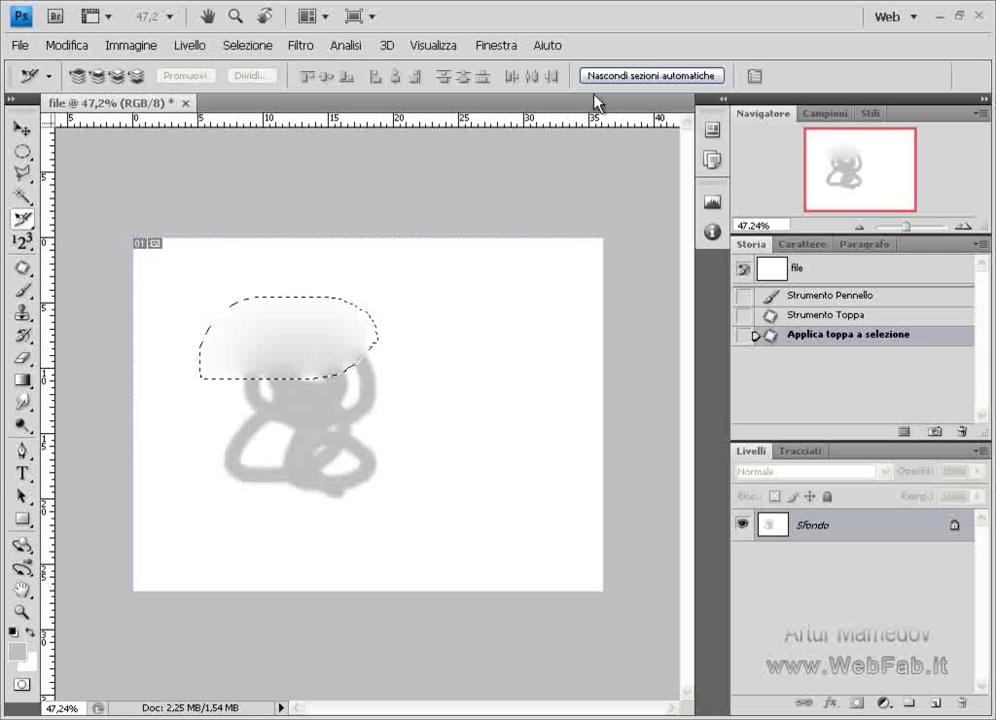
pyautogui.click(646, 77)
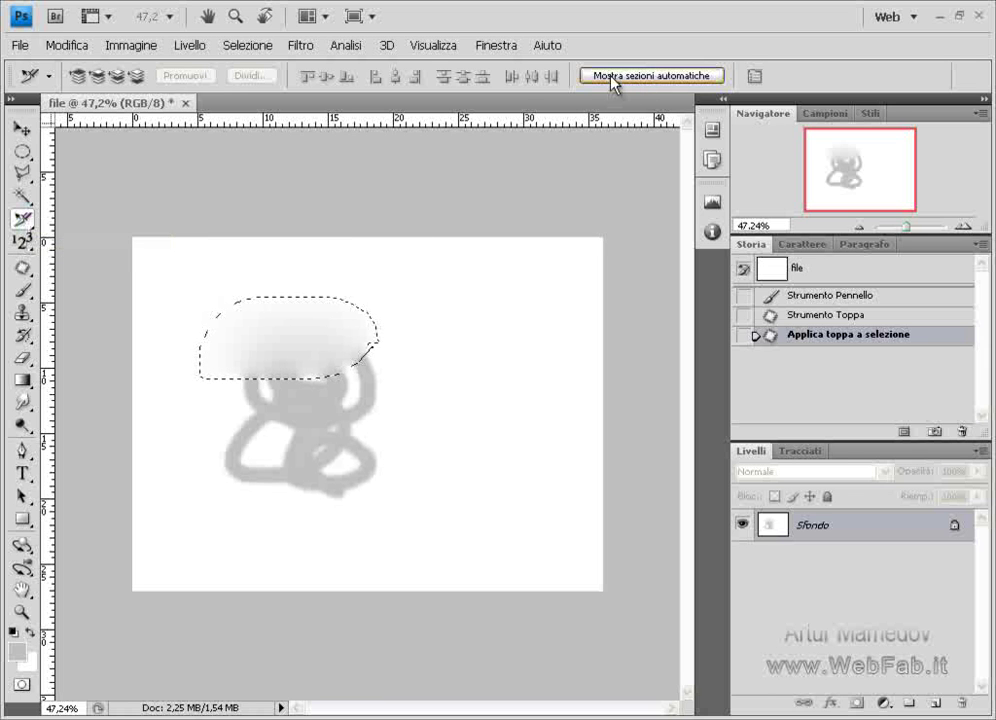
pyautogui.click(612, 80)
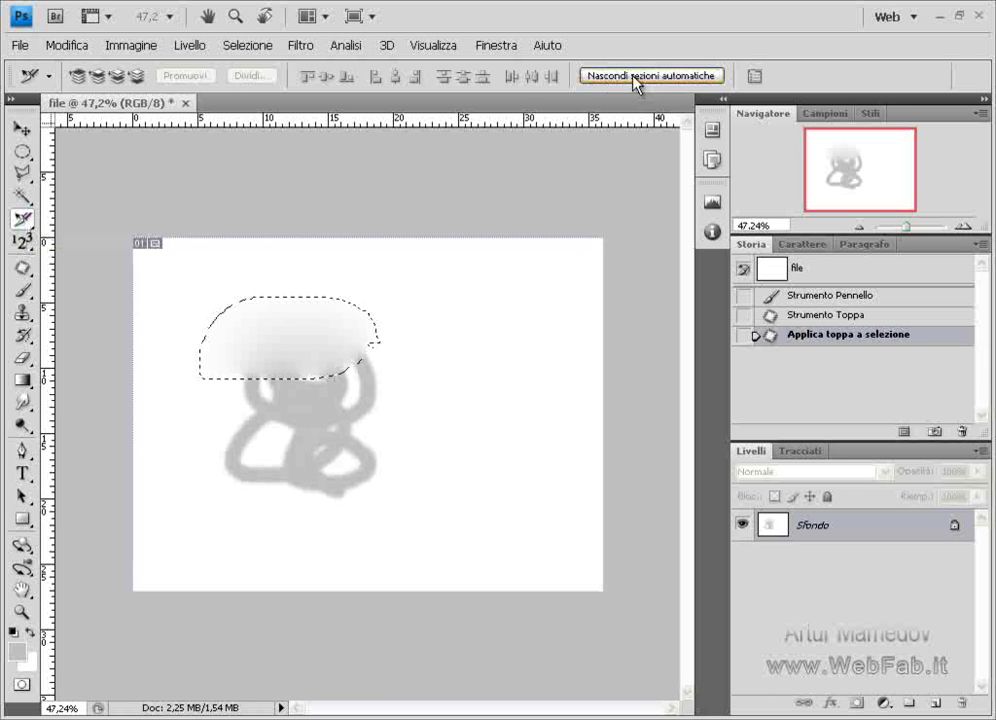
pyautogui.click(632, 78)
# Step: Try the Red Eye tool on an area of the canvas
pyautogui.click(22, 269)
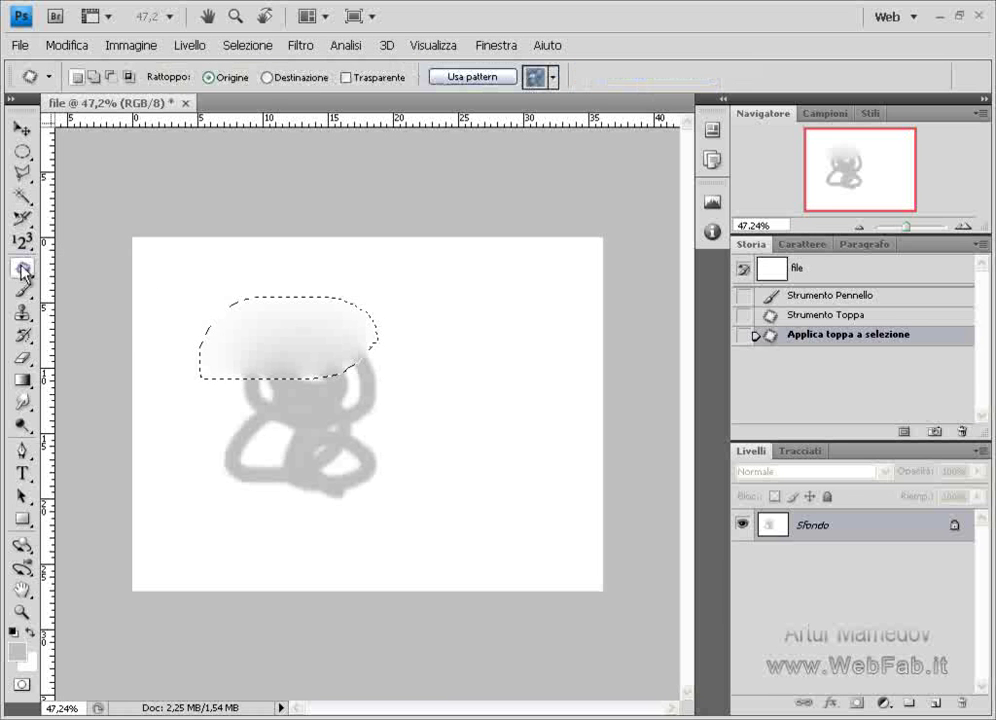
pyautogui.rightClick(22, 270)
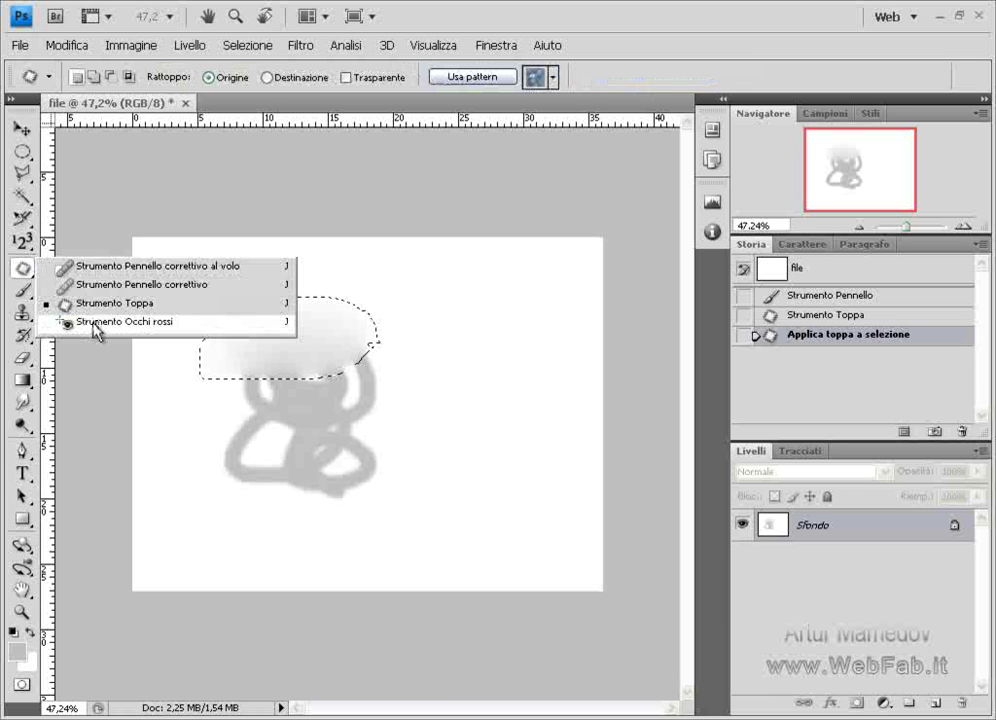
pyautogui.click(95, 322)
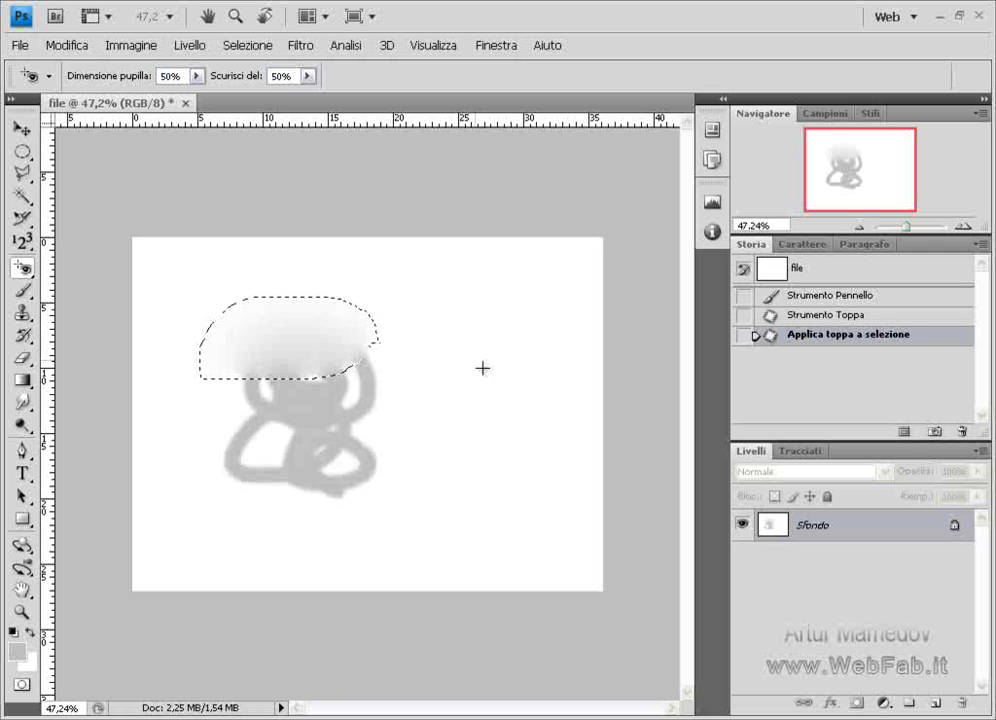
pyautogui.moveTo(437, 320); pyautogui.dragTo(467, 333)
# Step: Paint grey crossing strokes inside the patch selection with the Brush tool
pyautogui.click(20, 268)
pyautogui.click(71, 268)
pyautogui.click(22, 241)
pyautogui.click(75, 241)
pyautogui.press('b')
pyautogui.moveTo(247, 369)
pyautogui.mouseDown()
pyautogui.moveTo(331, 271)
pyautogui.moveTo(309, 393)
pyautogui.moveTo(482, 298)
pyautogui.mouseUp()
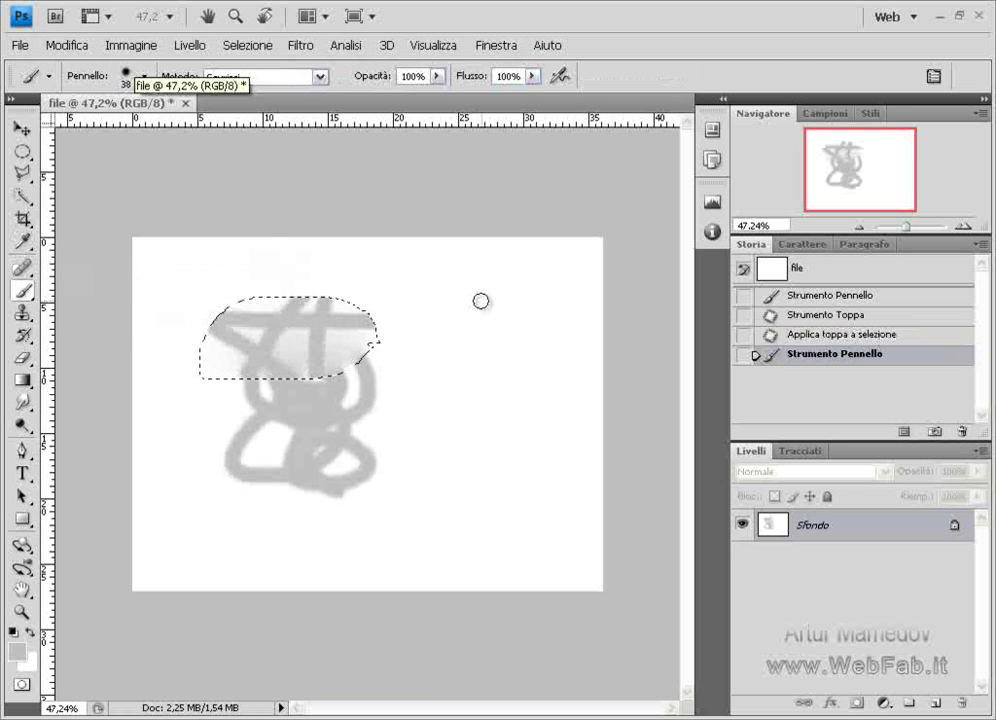
pyautogui.click(471, 449)
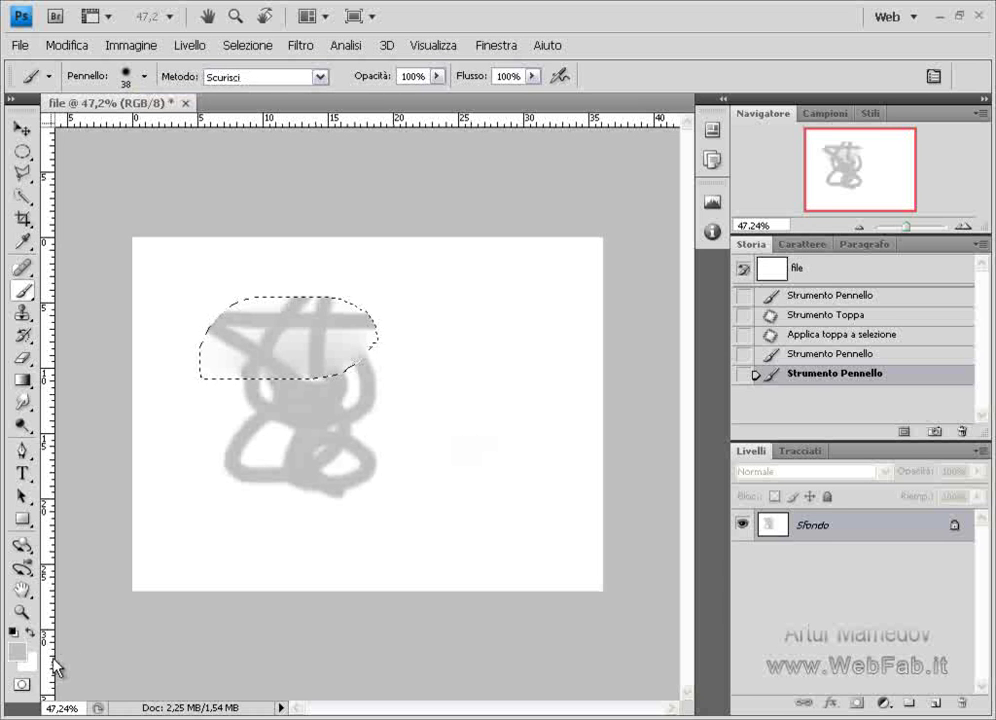
# Step: Explore the foreground Color Picker's non-web-safe colours, hex value and Color Libraries without committing
pyautogui.click(14, 631)
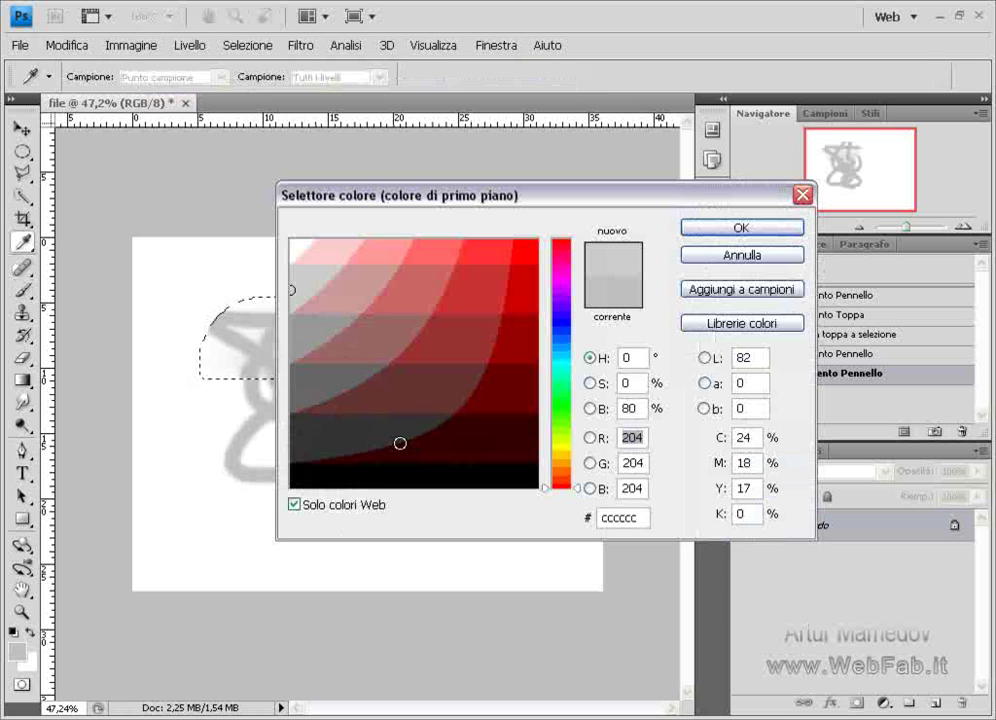
pyautogui.click(294, 505)
pyautogui.moveTo(489, 339)
pyautogui.mouseDown()
pyautogui.moveTo(518, 250)
pyautogui.moveTo(498, 263)
pyautogui.mouseUp()
pyautogui.click(561, 404)
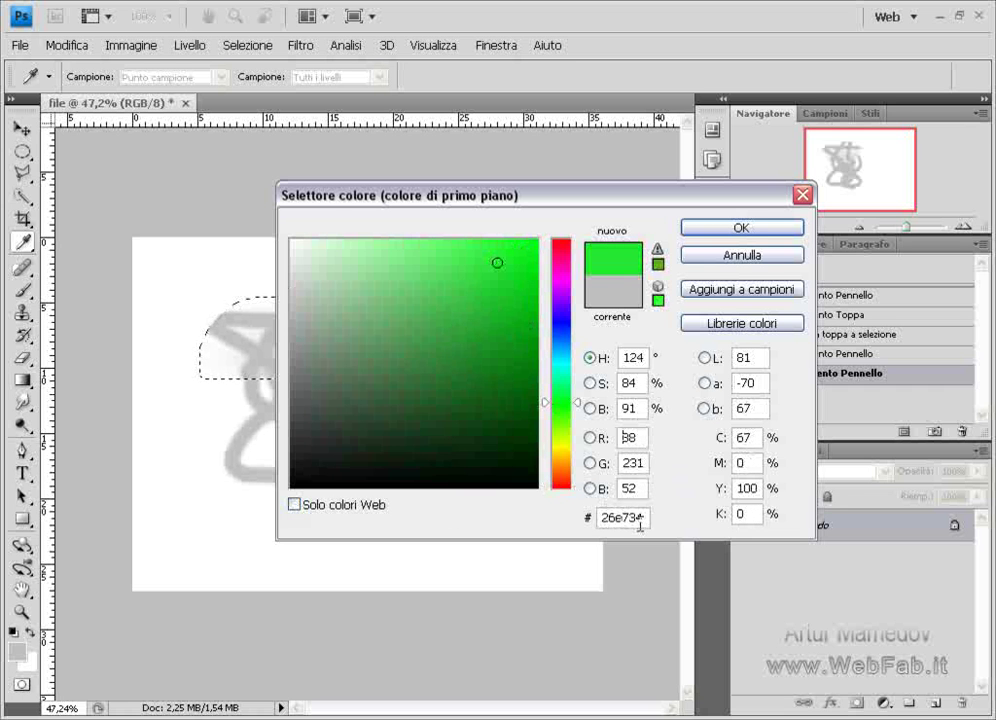
pyautogui.moveTo(640, 524); pyautogui.dragTo(595, 518)
pyautogui.click(634, 487)
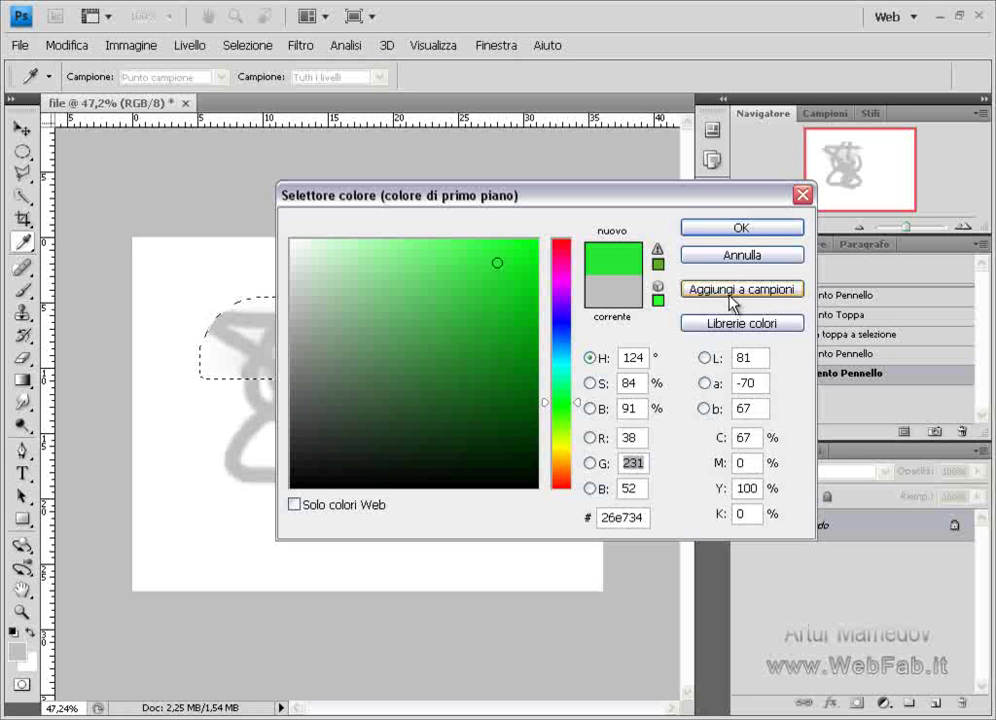
pyautogui.click(732, 326)
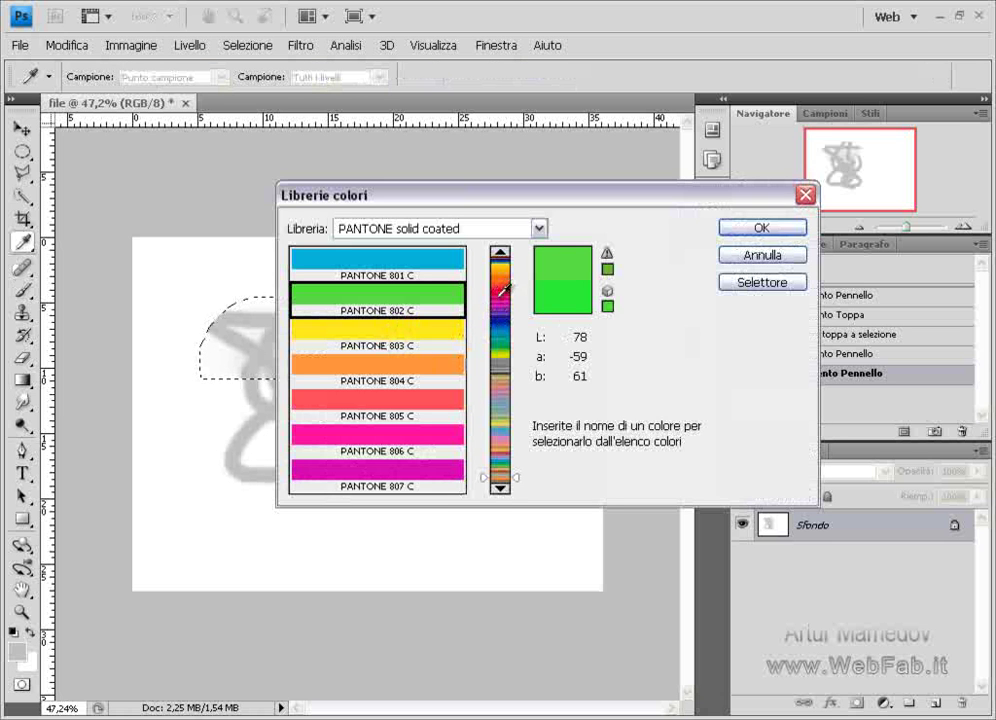
pyautogui.click(755, 257)
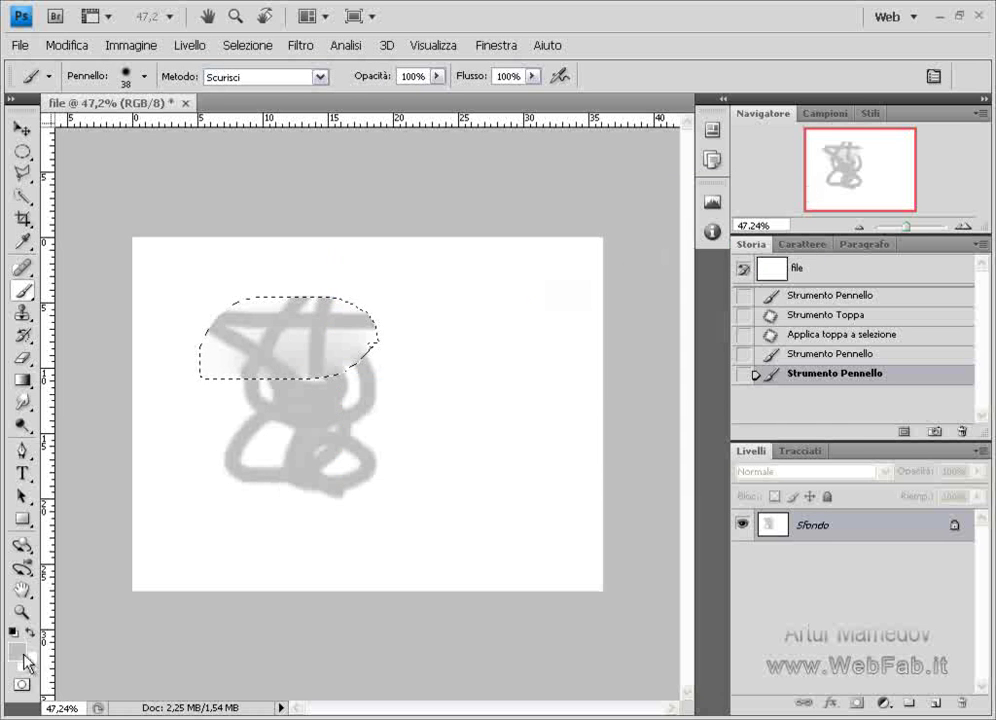
# Step: Set the foreground colour to web-safe pure blue
pyautogui.click(20, 652)
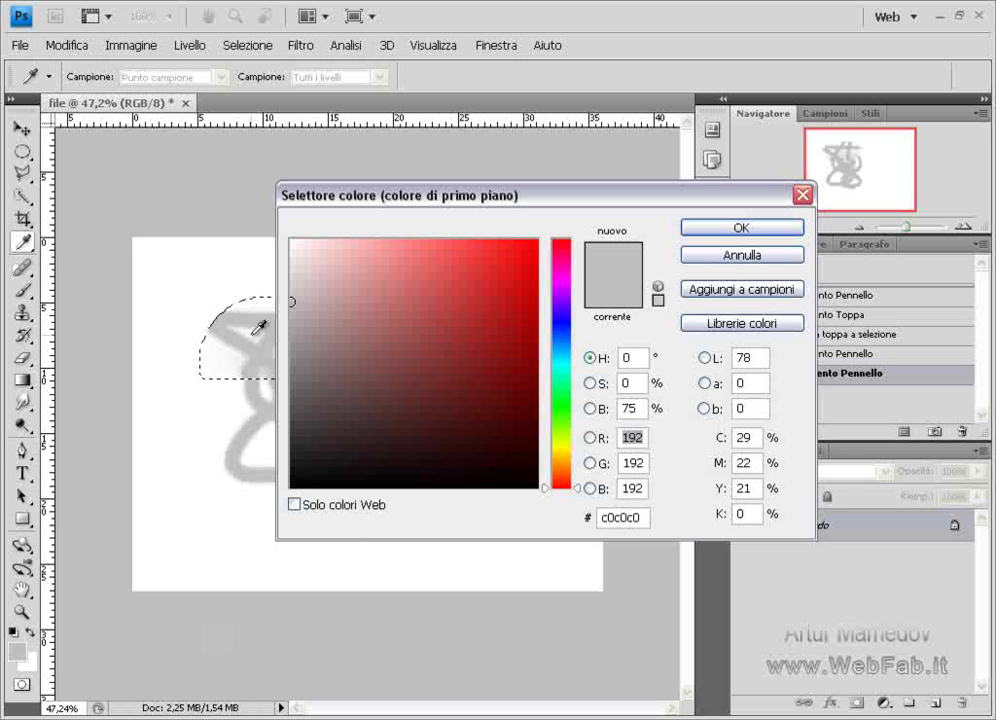
pyautogui.click(294, 504)
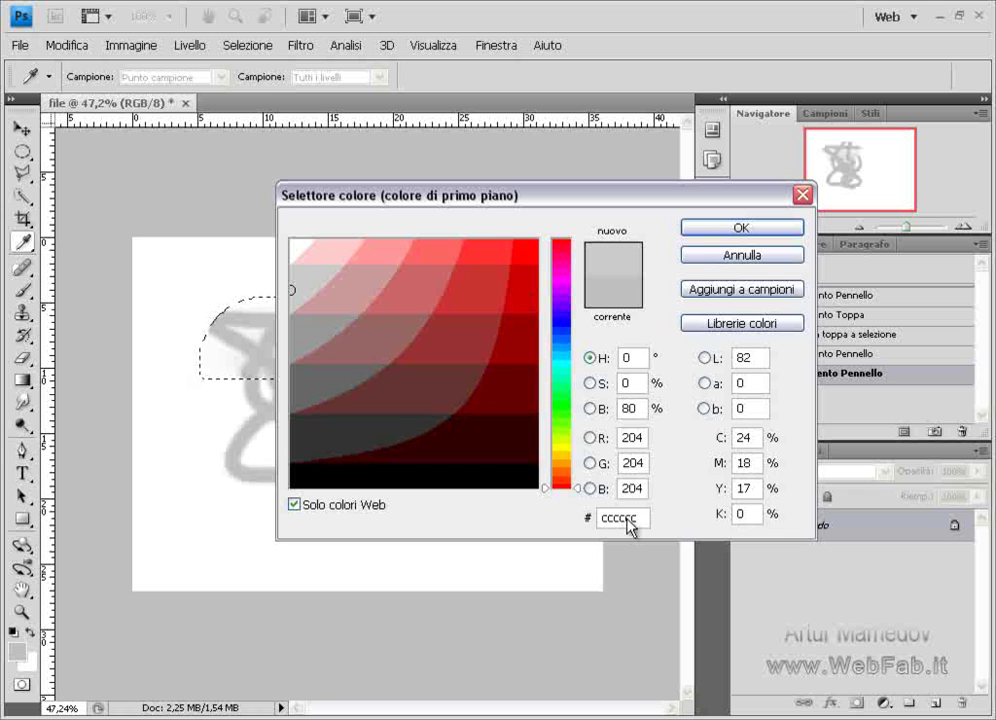
pyautogui.click(563, 322)
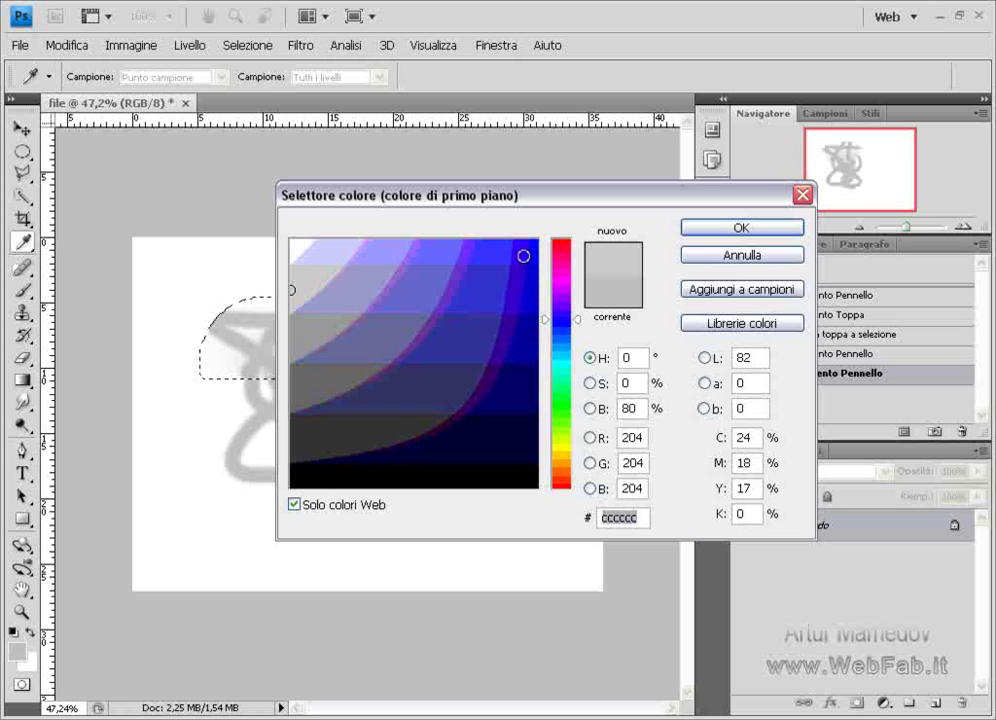
pyautogui.click(530, 257)
pyautogui.click(755, 230)
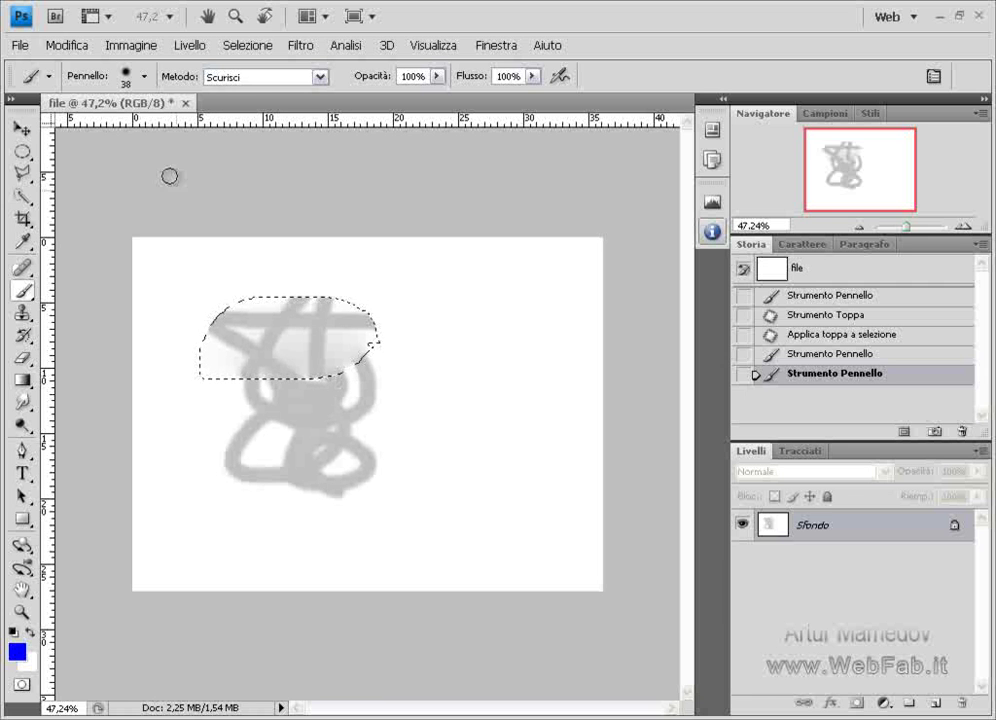
# Step: Choose the 19 px hard round brush preset
pyautogui.click(144, 76)
pyautogui.scroll(-2, 167, 280)
pyautogui.click(104, 247)
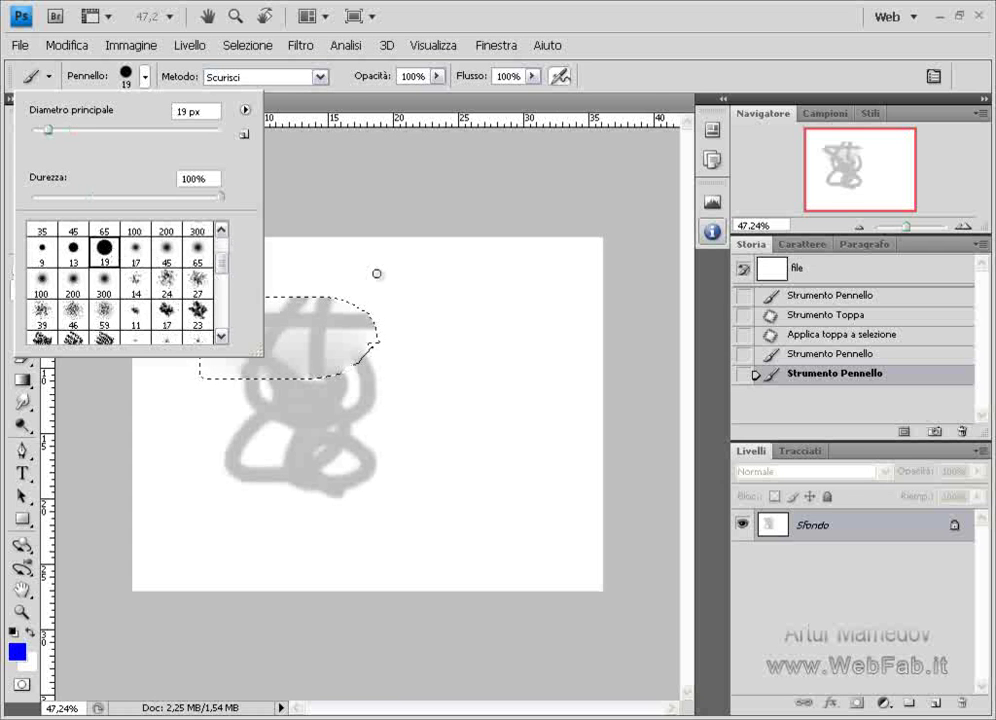
pyautogui.click(378, 275)
pyautogui.click(514, 272)
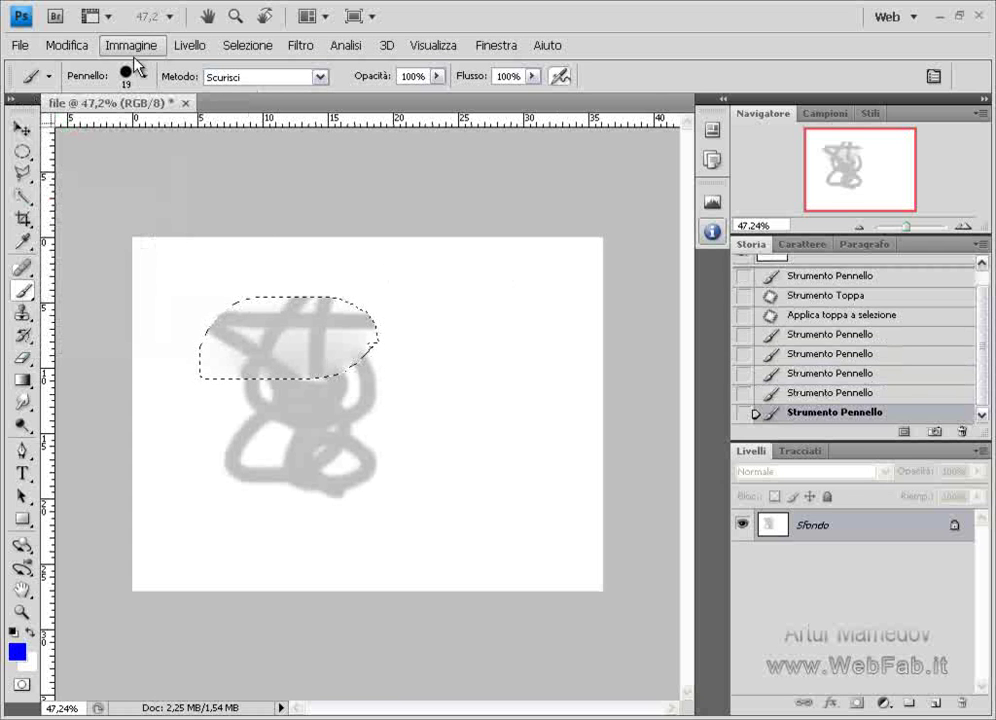
pyautogui.click(144, 76)
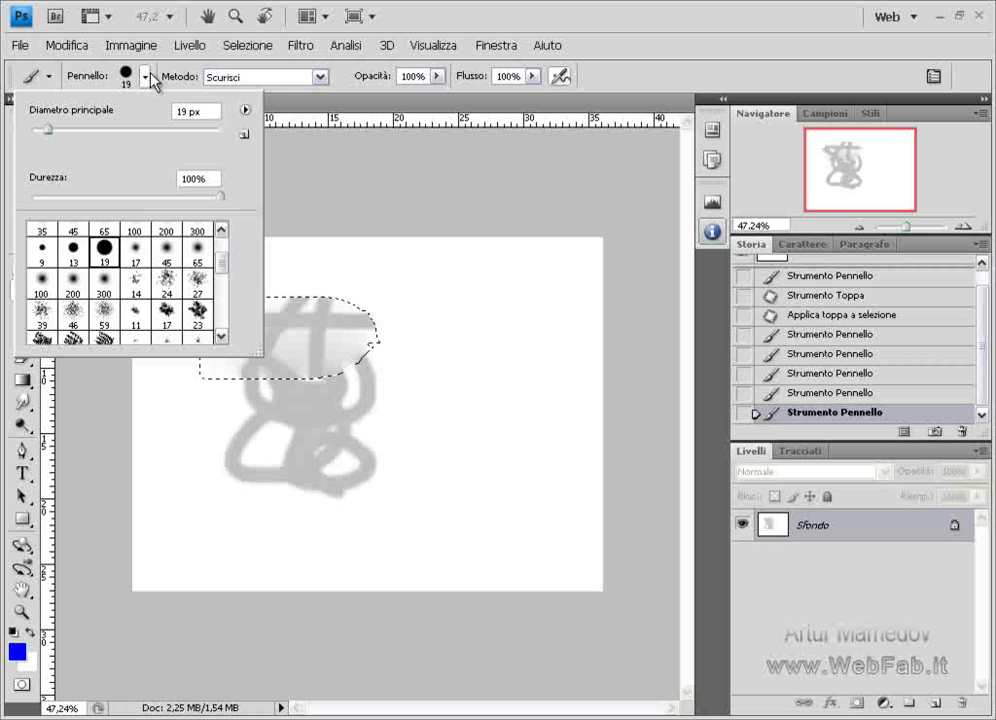
pyautogui.click(918, 525)
# Step: Add Livello 1, paint blue dabs, deselect, and paint long blue lines and a diagonal
pyautogui.click(936, 704)
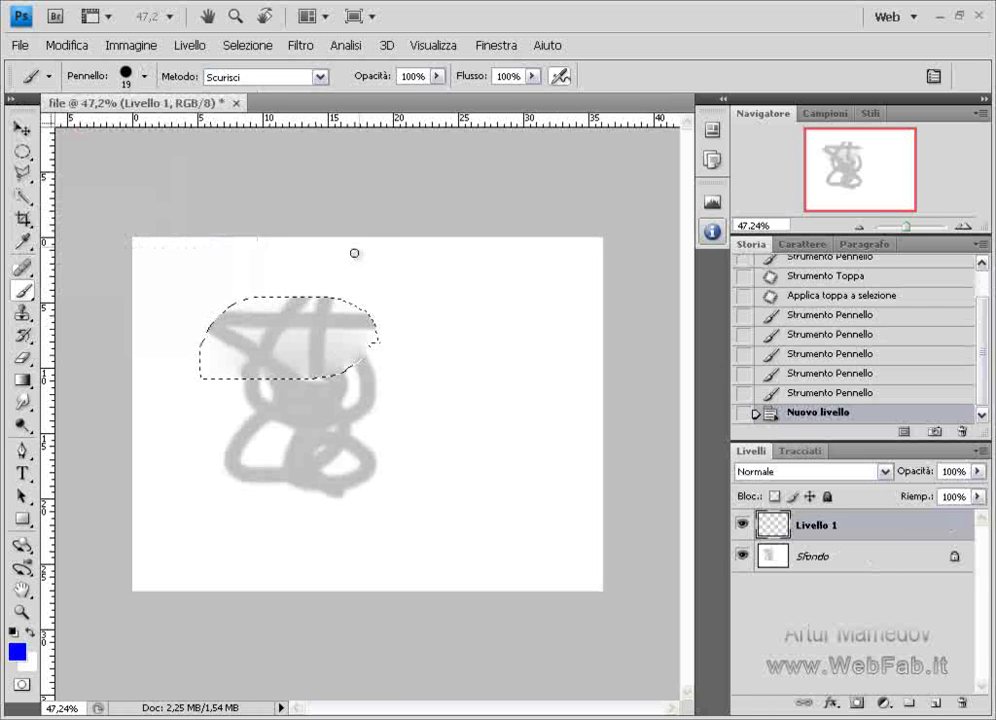
pyautogui.click(483, 292)
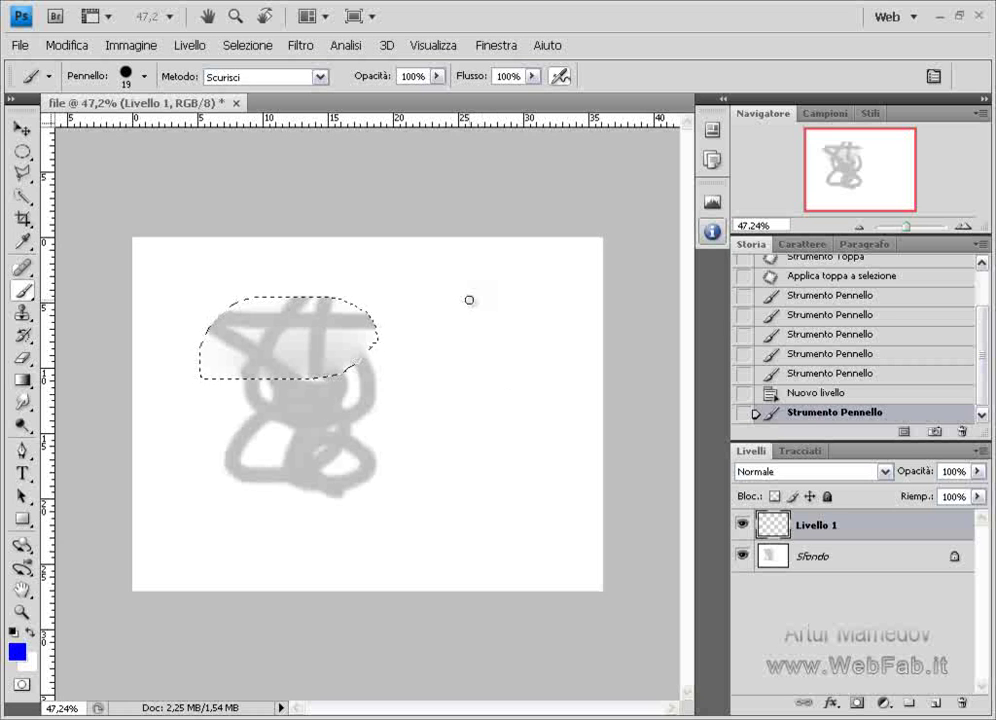
pyautogui.click(464, 432)
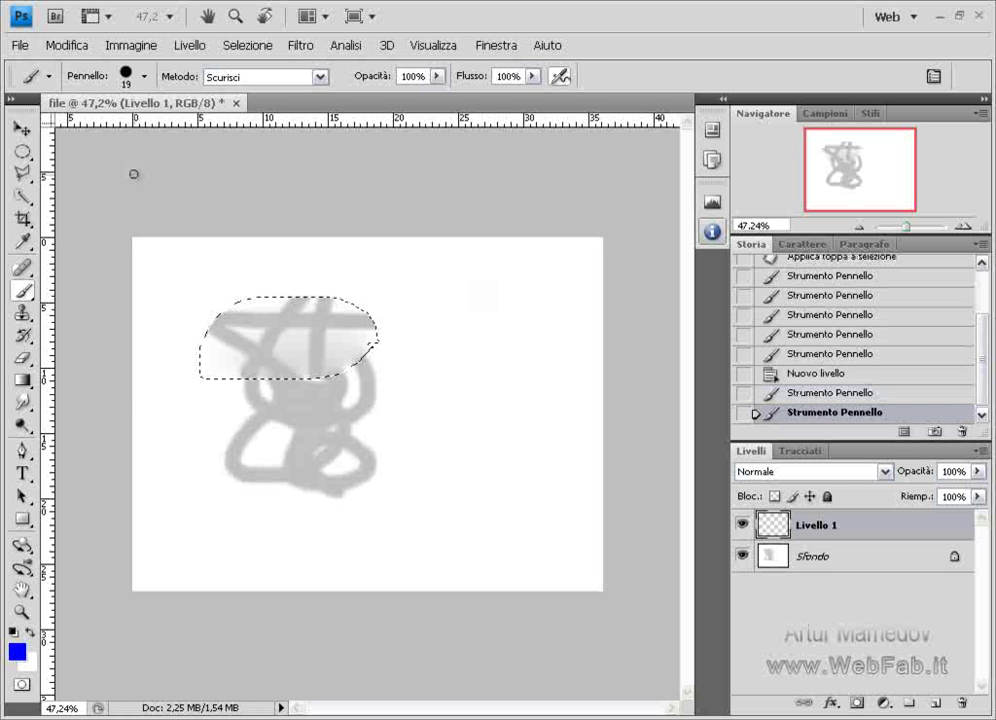
pyautogui.moveTo(264, 318); pyautogui.dragTo(356, 362)
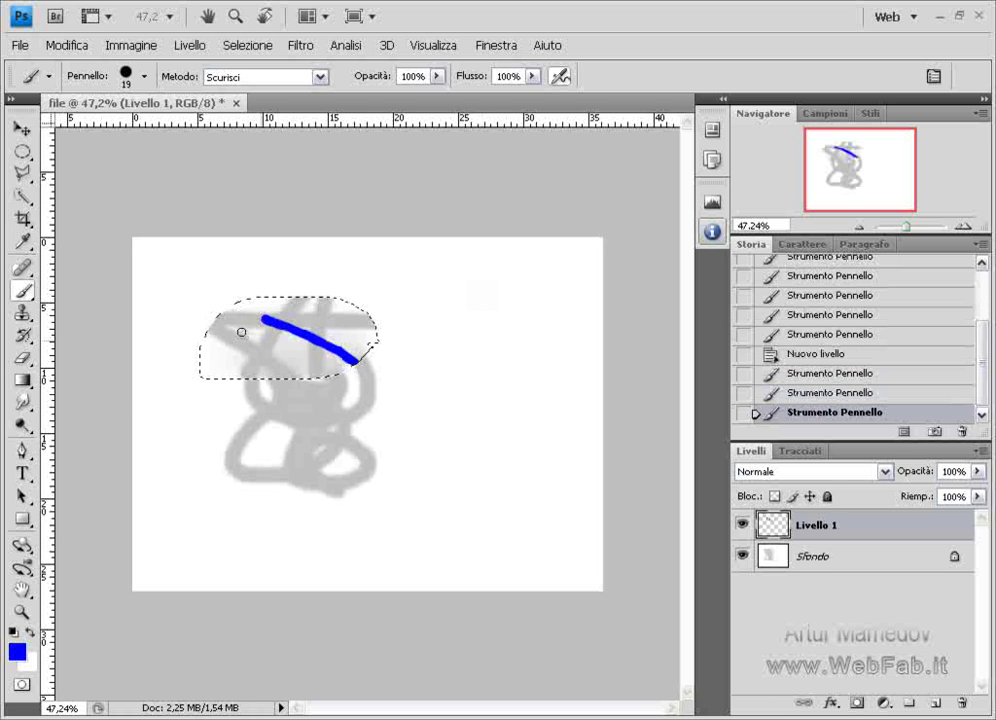
pyautogui.click(247, 45)
pyautogui.click(258, 85)
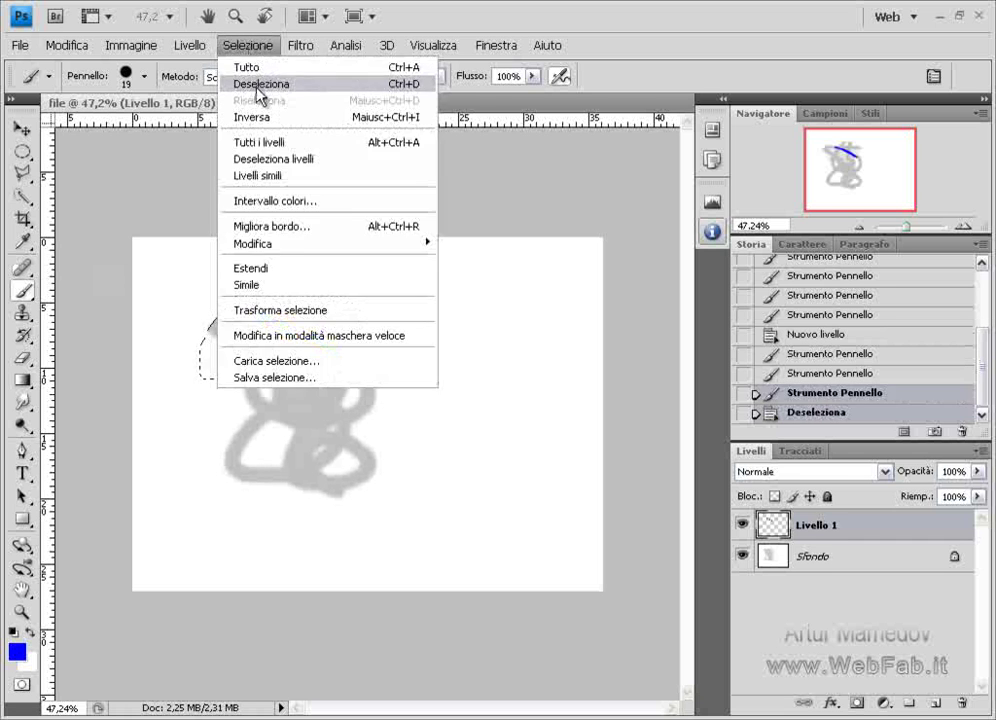
pyautogui.moveTo(240, 292)
pyautogui.mouseDown()
pyautogui.moveTo(477, 287)
pyautogui.moveTo(483, 458)
pyautogui.mouseUp()
pyautogui.moveTo(340, 449); pyautogui.dragTo(596, 385)
# Step: Soften the brush hardness to 0% and paint a soft blue loop on the left
pyautogui.click(146, 77)
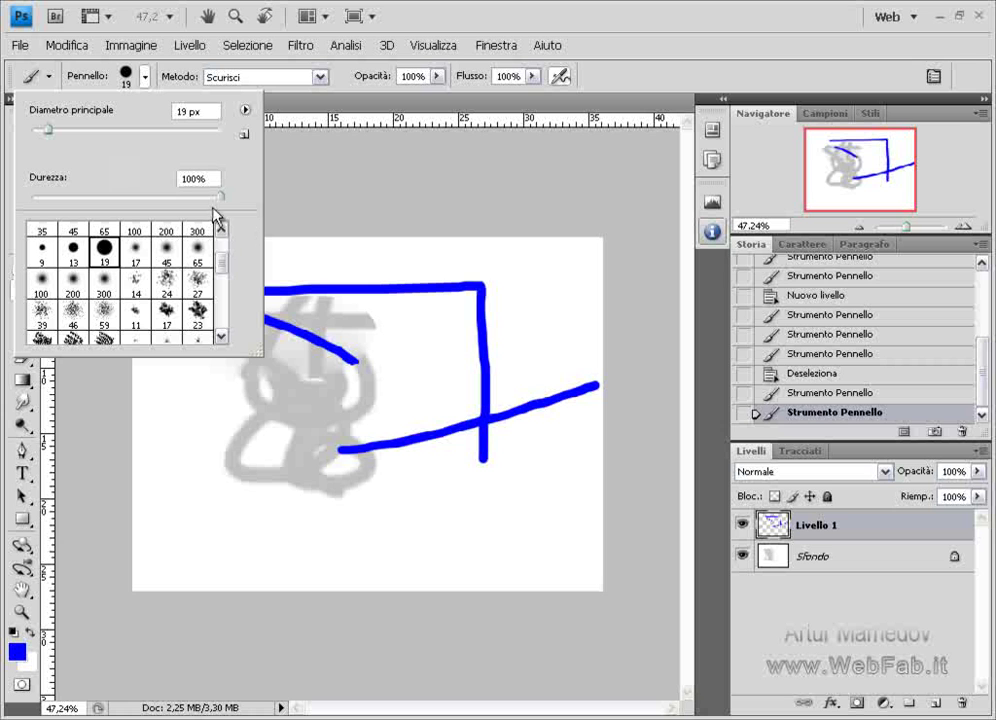
pyautogui.moveTo(220, 203); pyautogui.dragTo(22, 197)
pyautogui.press('Return')
pyautogui.moveTo(175, 454)
pyautogui.mouseDown()
pyautogui.moveTo(282, 549)
pyautogui.moveTo(216, 371)
pyautogui.moveTo(267, 409)
pyautogui.mouseUp()
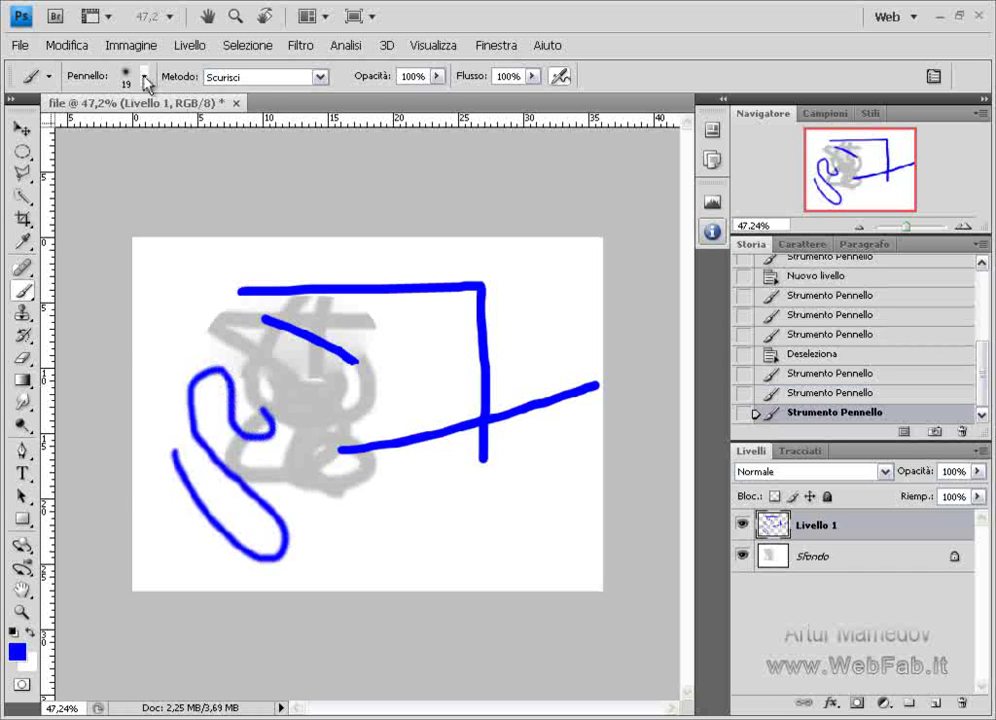
# Step: Enlarge the brush to 69 px, paint wide blue strokes, then restore hardness to 100%
pyautogui.click(146, 77)
pyautogui.moveTo(49, 130); pyautogui.dragTo(96, 130)
pyautogui.press('Return')
pyautogui.moveTo(430, 262)
pyautogui.mouseDown()
pyautogui.moveTo(422, 296)
pyautogui.moveTo(437, 412)
pyautogui.mouseUp()
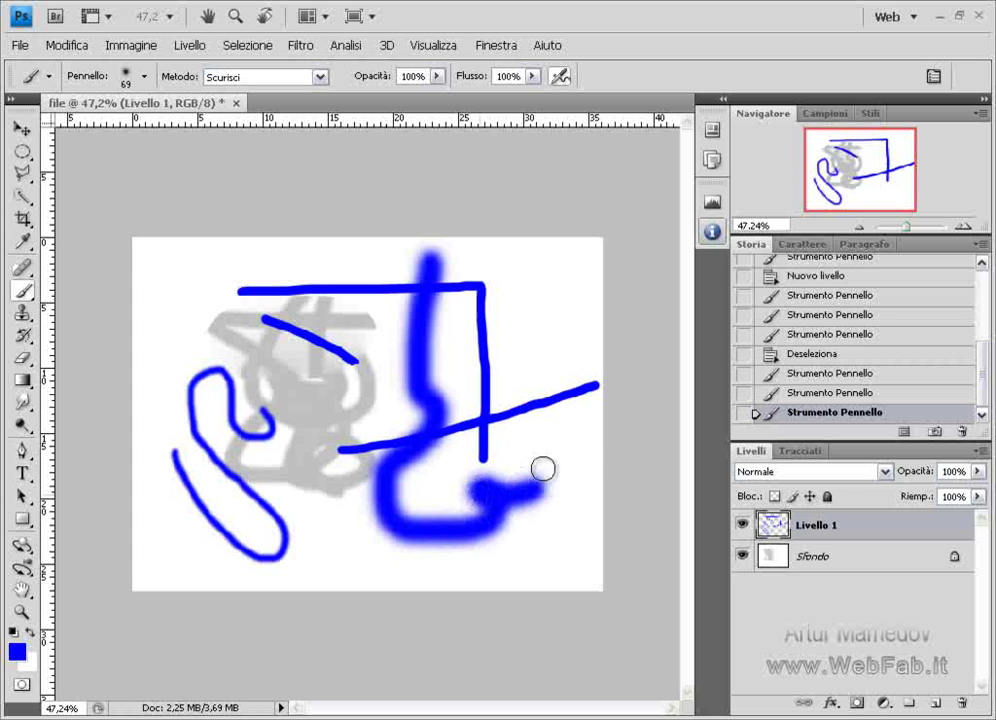
pyautogui.moveTo(470, 530); pyautogui.dragTo(585, 465)
pyautogui.click(140, 76)
pyautogui.moveTo(32, 196); pyautogui.dragTo(221, 196)
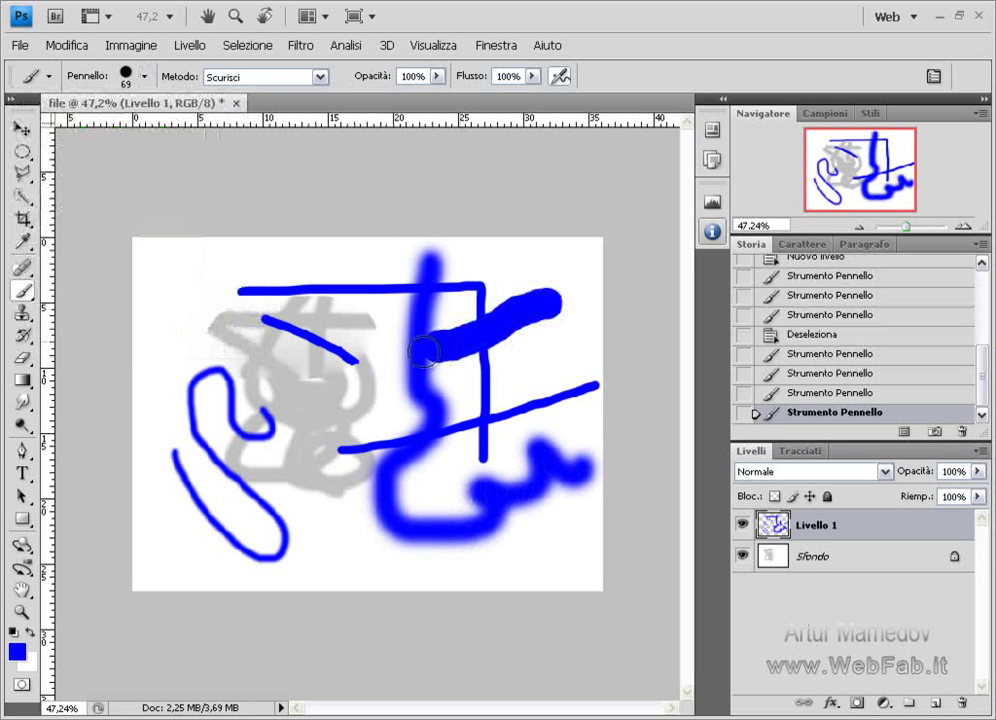